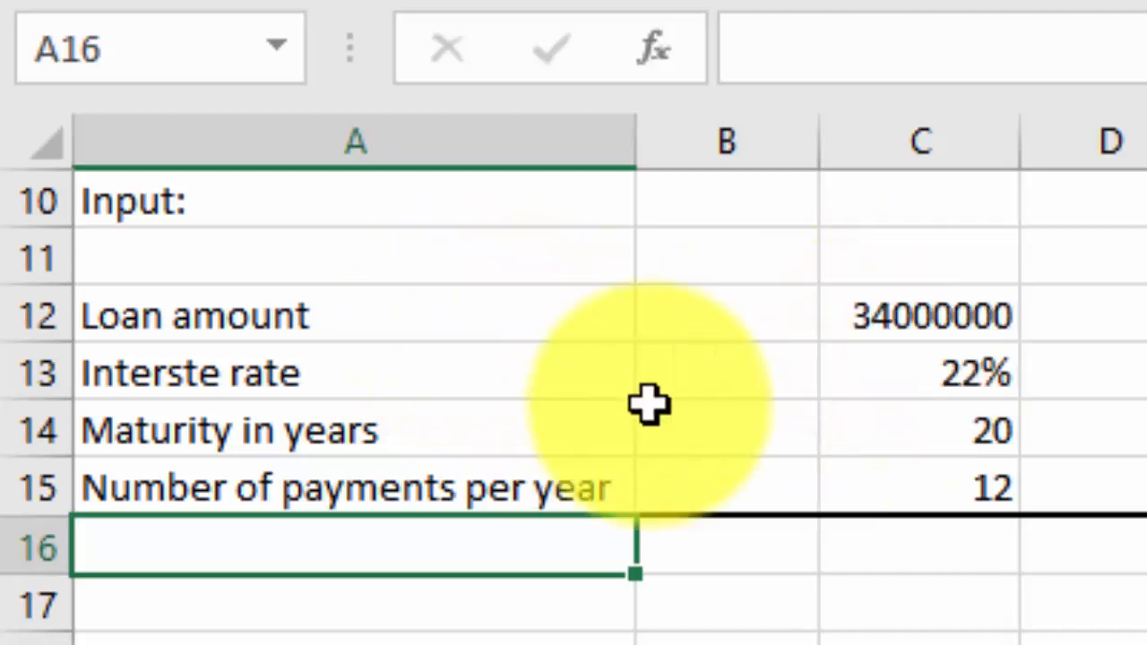
{"action": "left_click", "coordinate": [947, 379]}
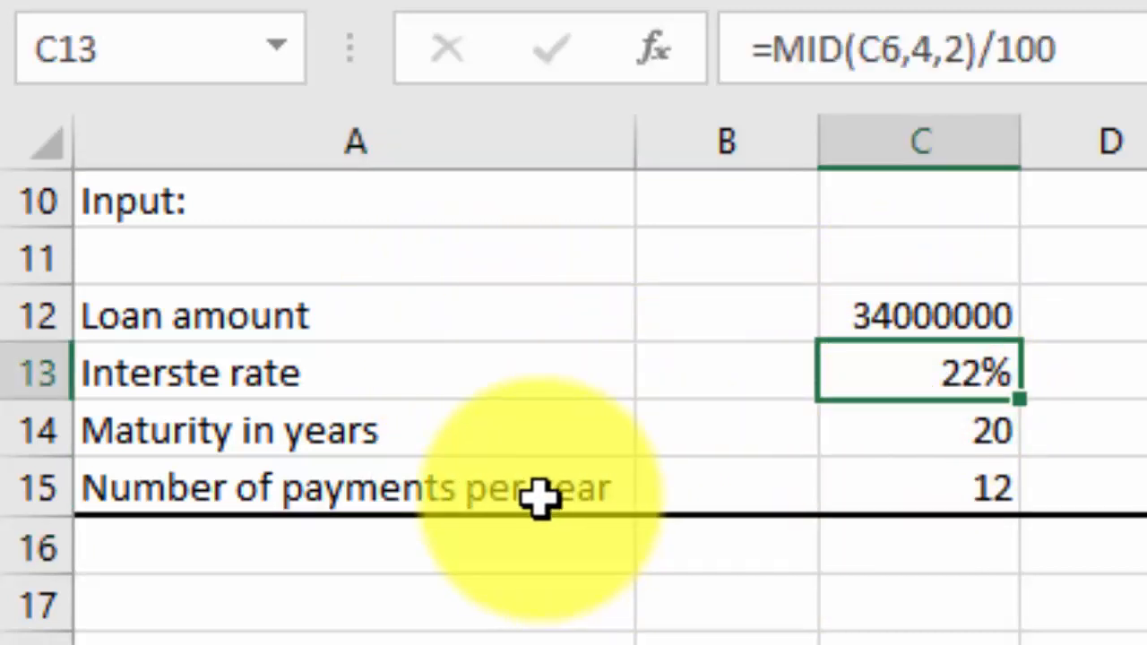
{"action": "left_click", "coordinate": [955, 442]}
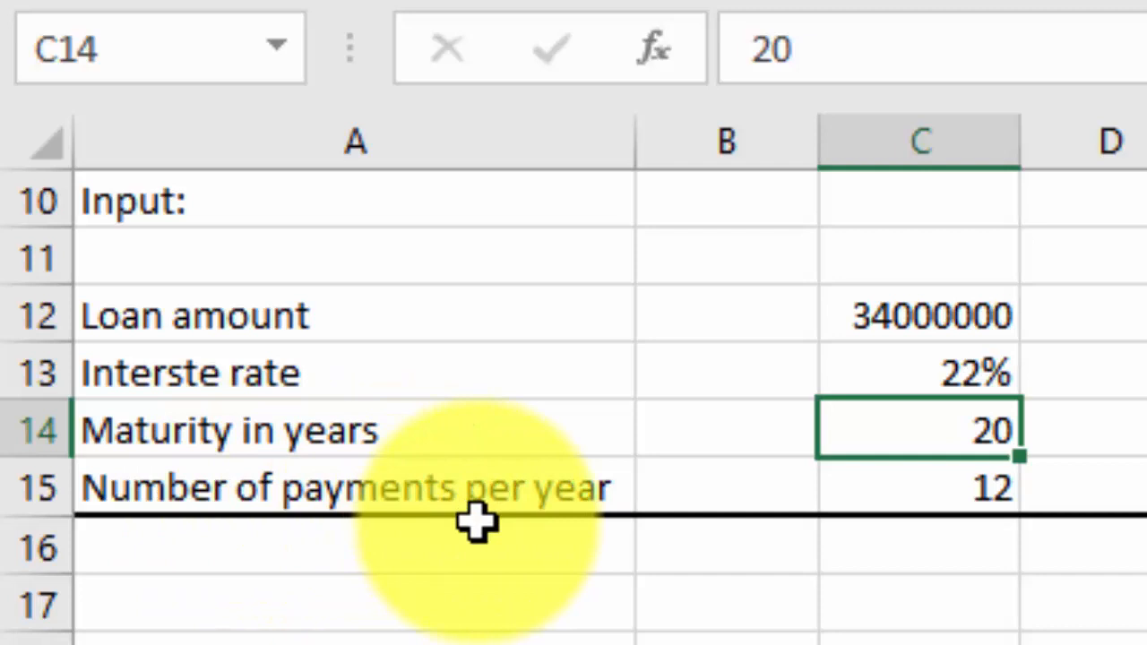
{"action": "key", "text": "Down"}
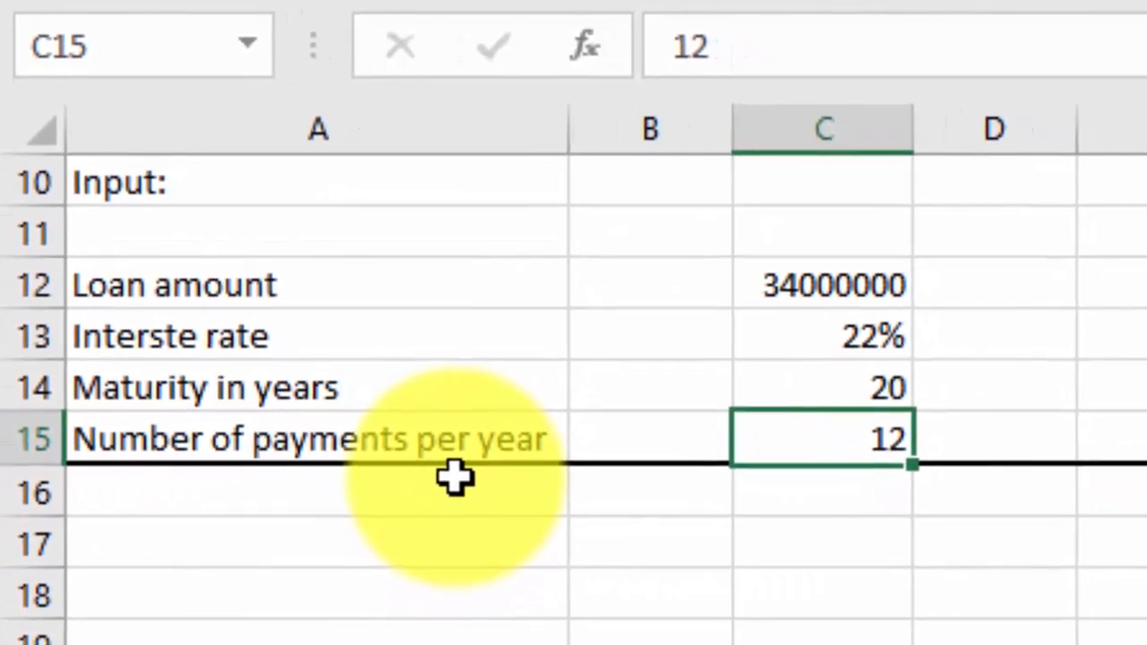
Enter the label "Equal monthly installment" in cell A17
{"action": "left_click", "coordinate": [343, 506]}
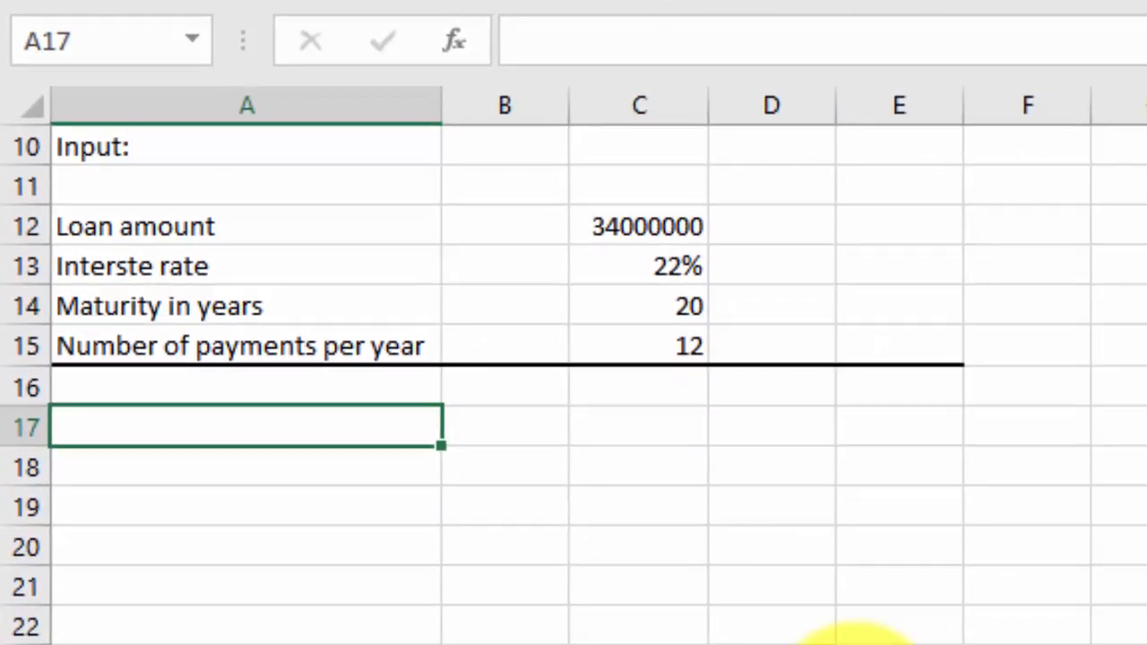
{"action": "type", "text": "Equ"}
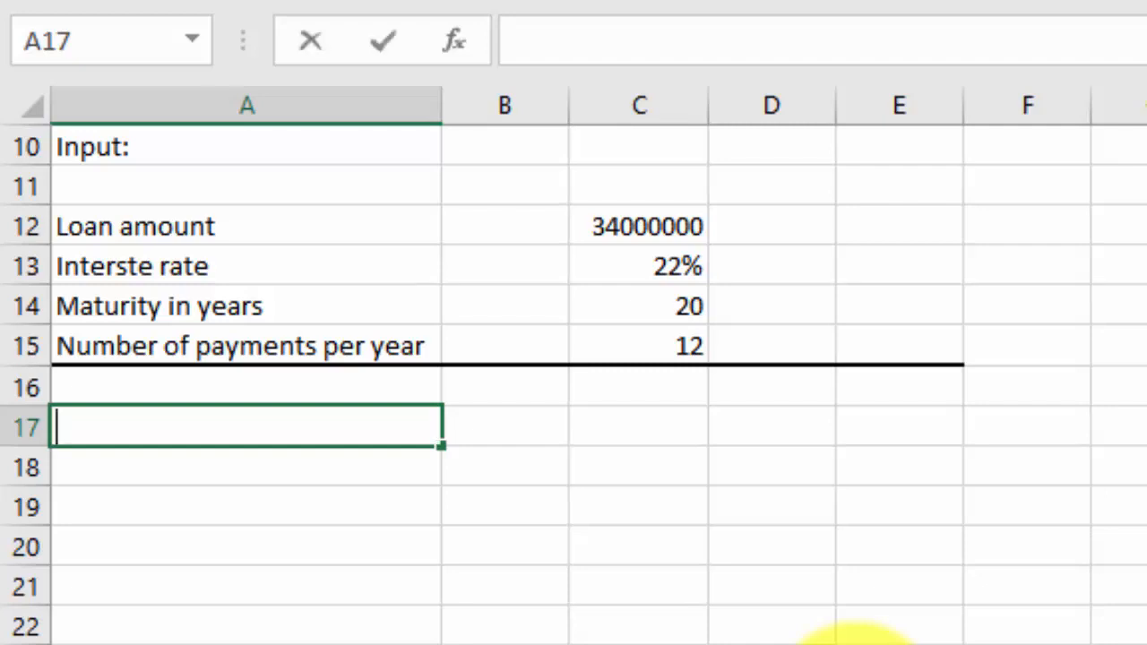
{"action": "type", "text": "al "}
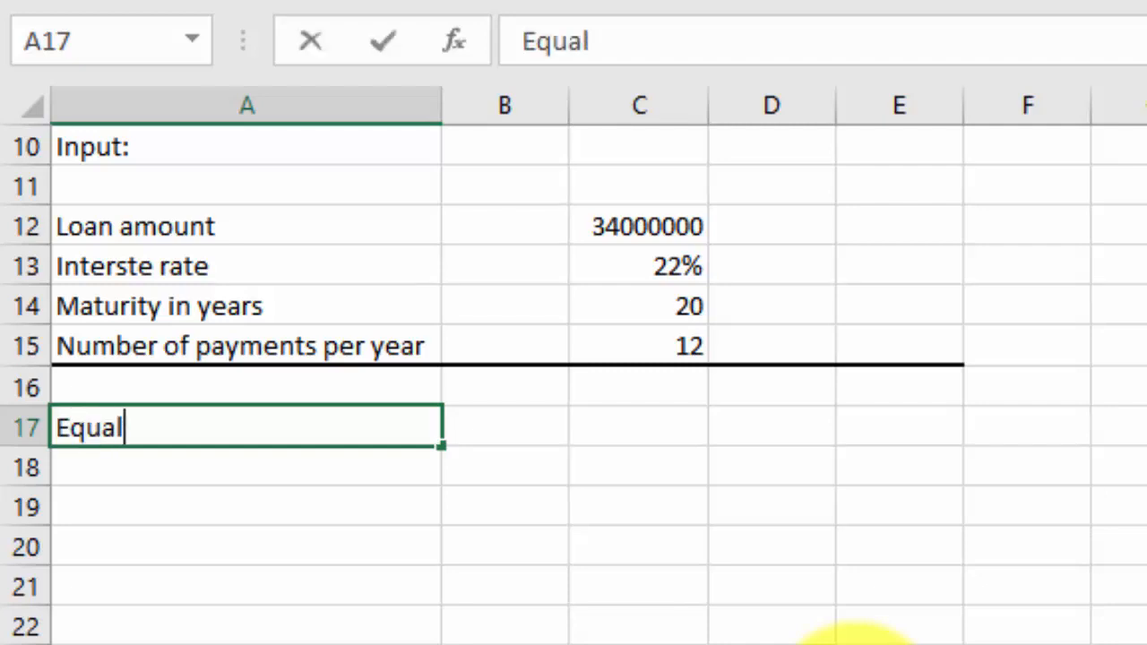
{"action": "type", "text": "mo"}
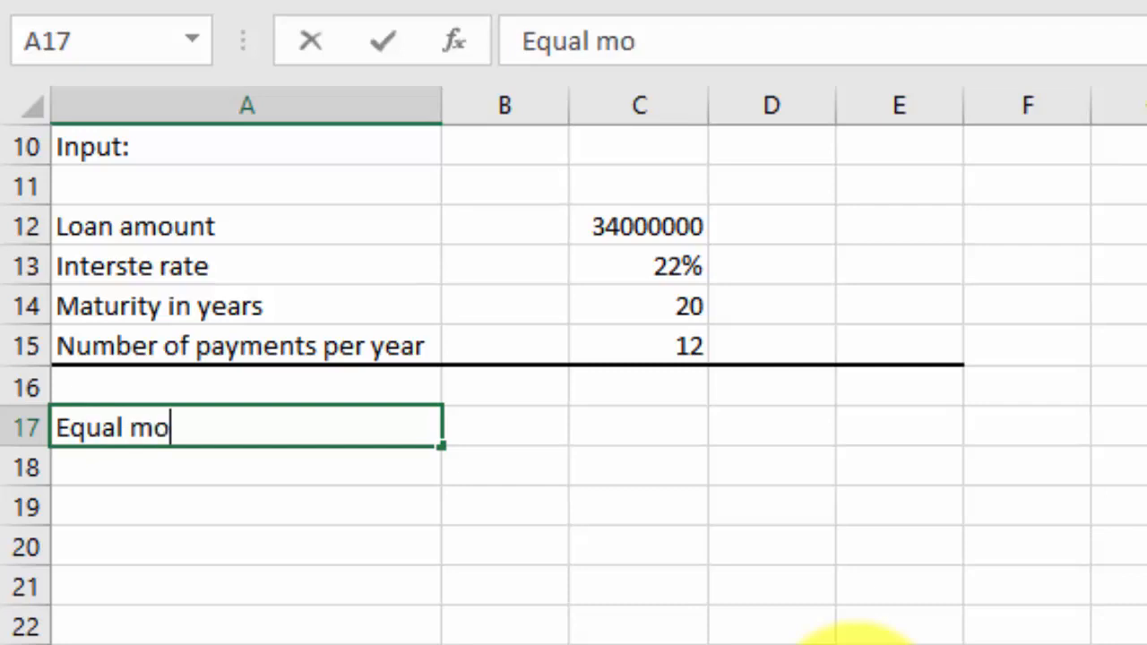
{"action": "type", "text": "nthly i"}
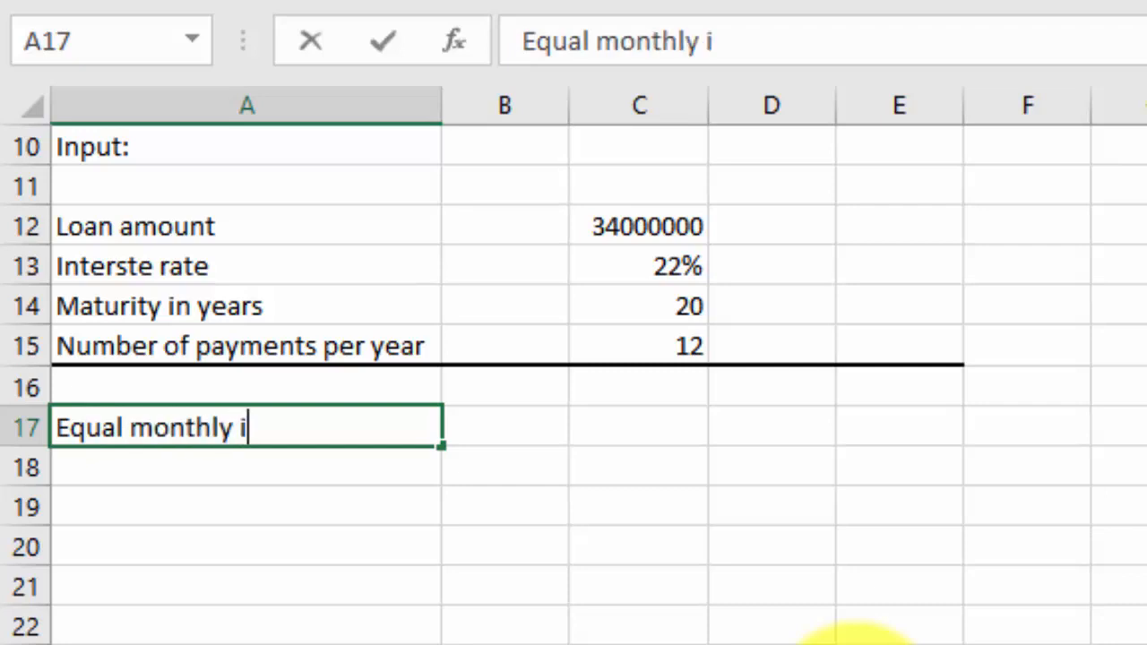
{"action": "type", "text": "nstallment"}
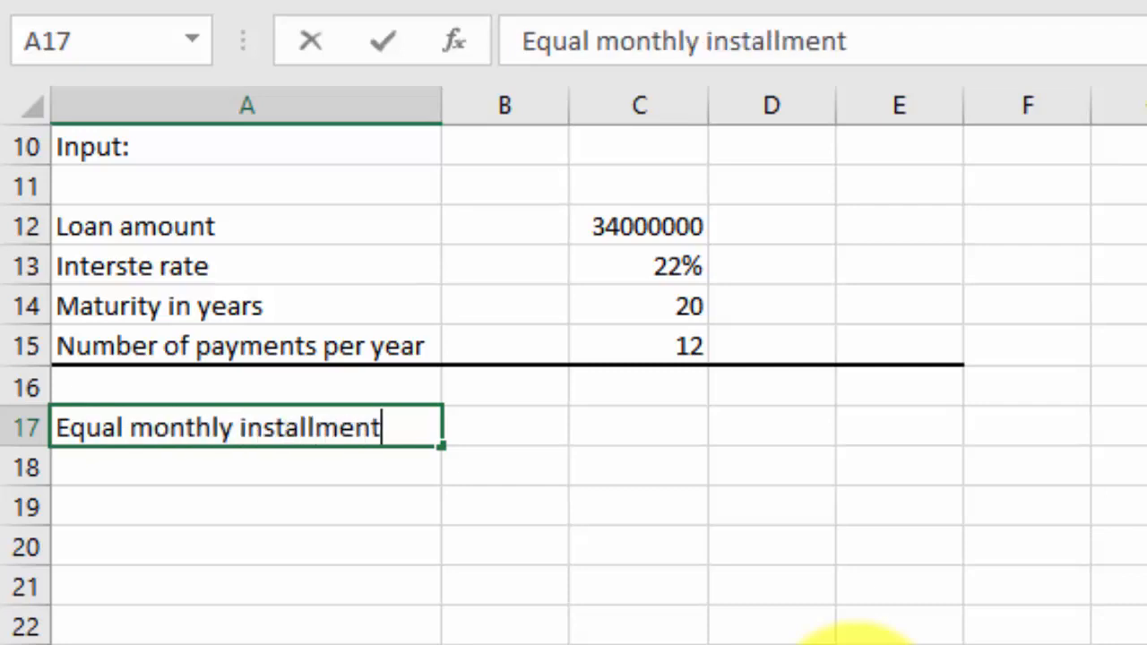
{"action": "key", "text": "Tab"}
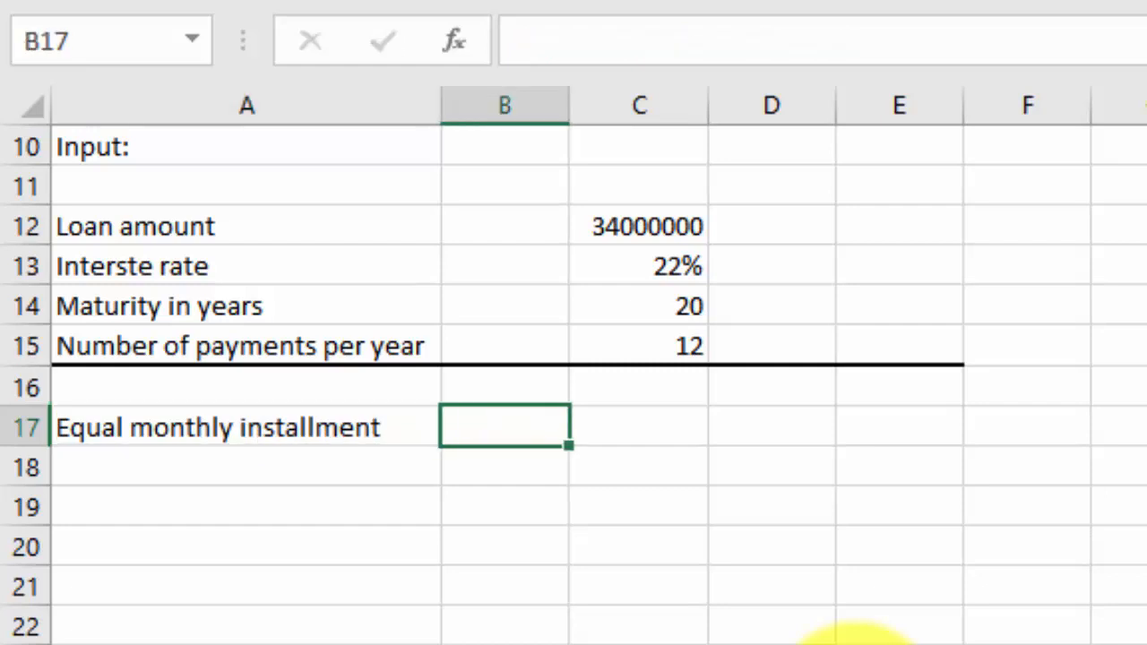
Search the function library for PMT and insert it in cell E17 of the installment row
{"action": "key", "text": "Tab"}
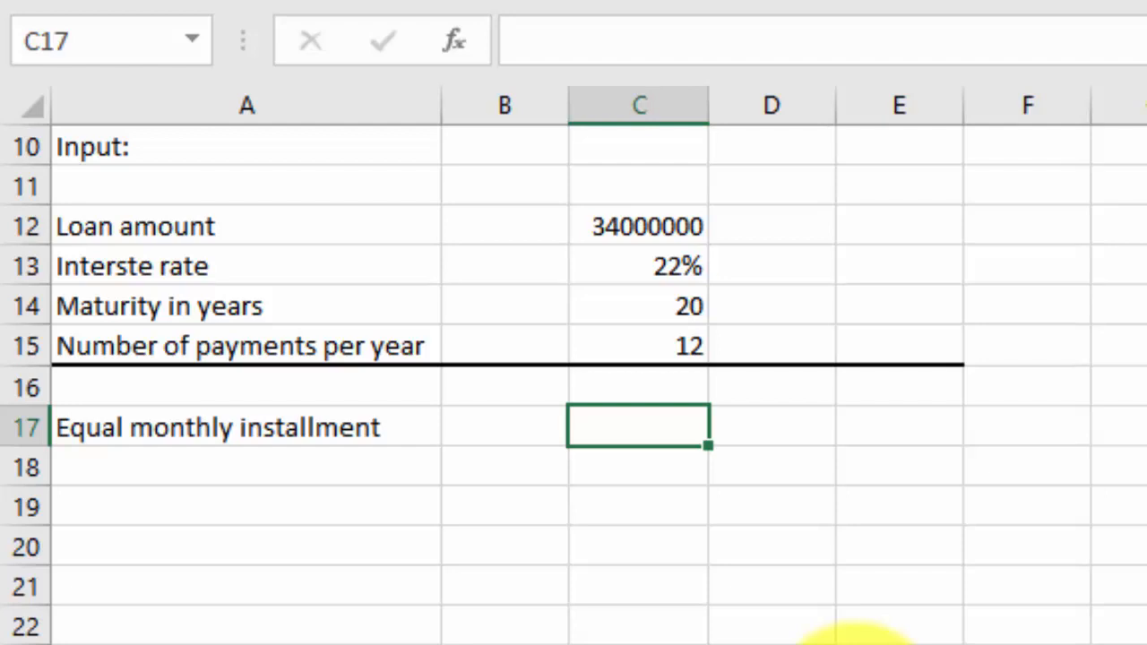
{"action": "key", "text": "Right"}
{"action": "key", "text": "Right"}
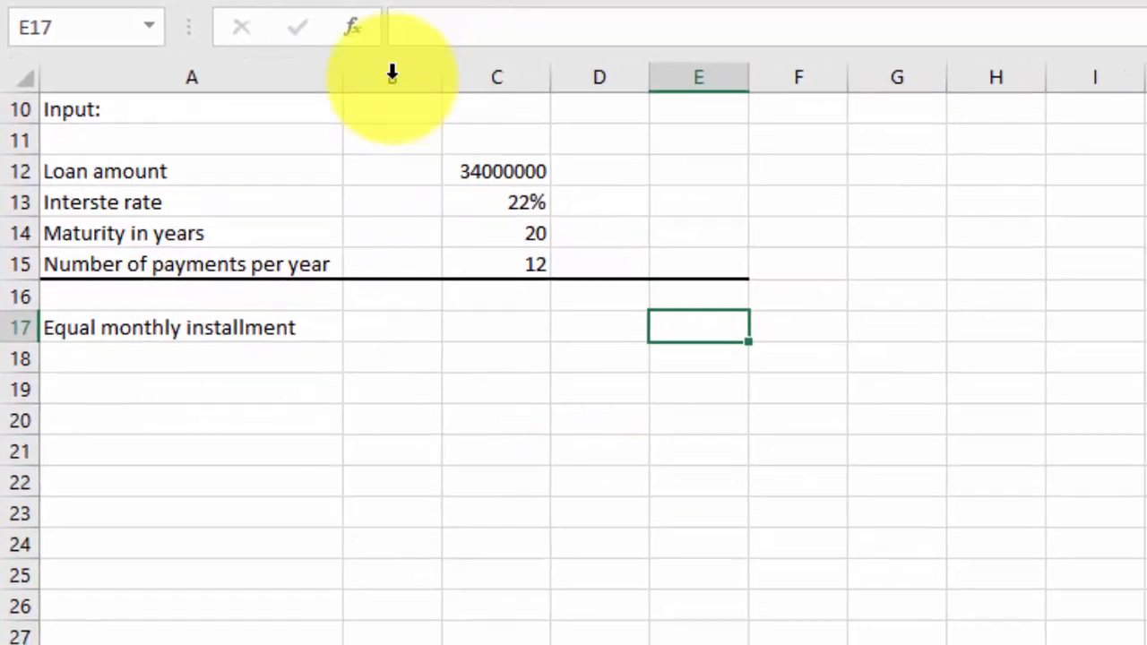
{"action": "left_click", "coordinate": [336, 26]}
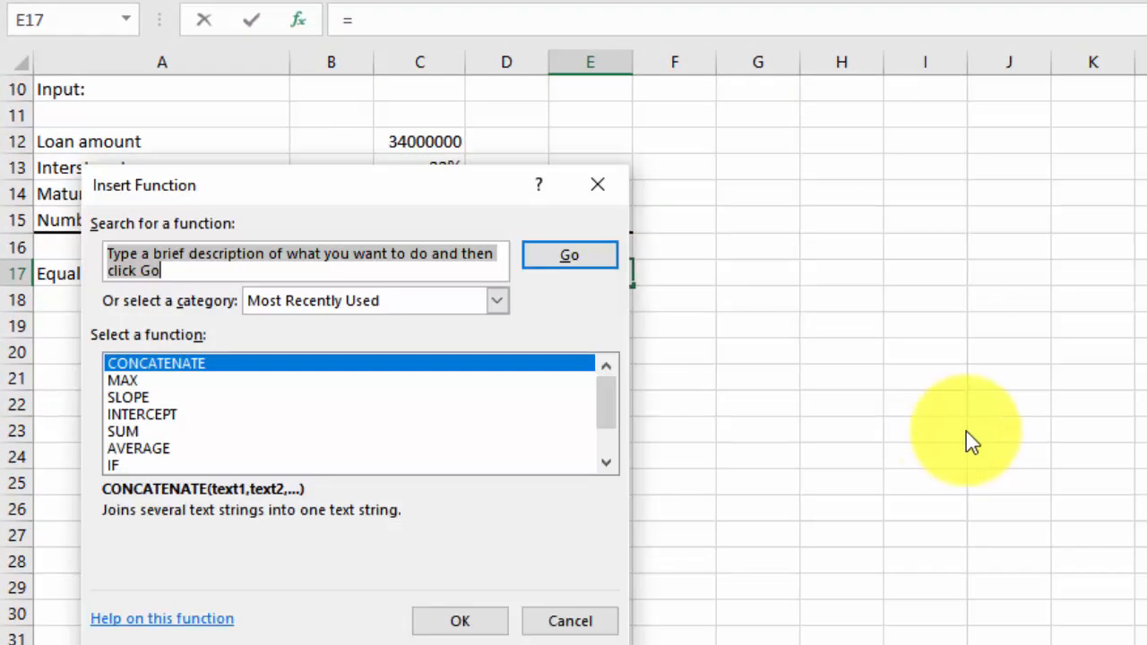
{"action": "left_click", "coordinate": [146, 266]}
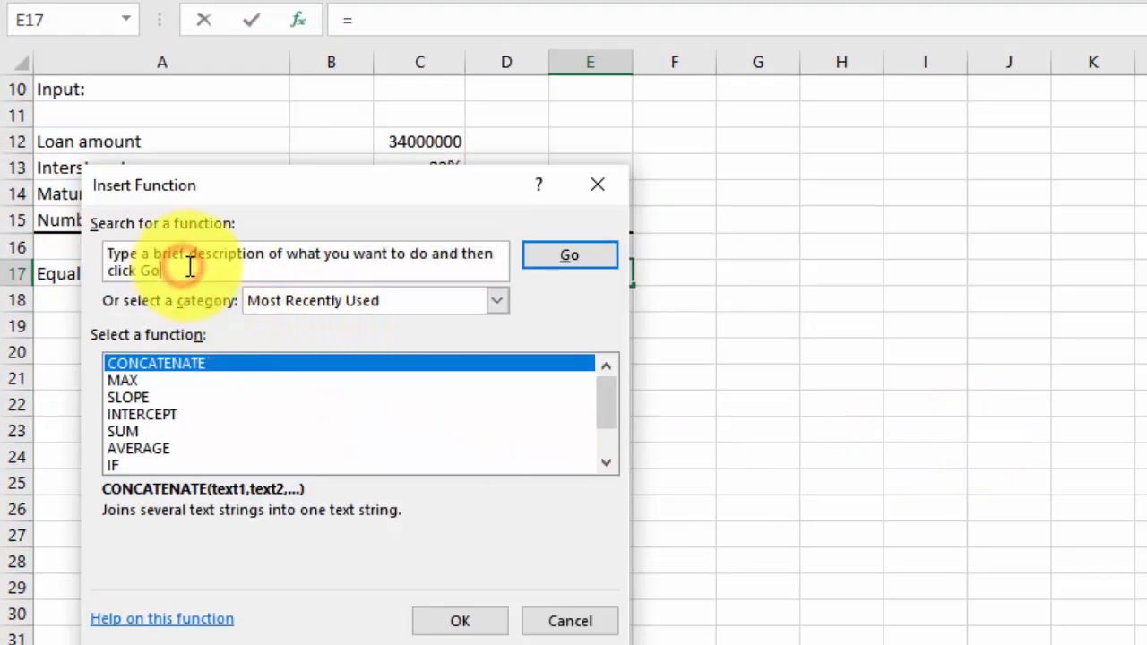
{"action": "left_click_drag", "start_coordinate": [188, 265], "coordinate": [108, 256]}
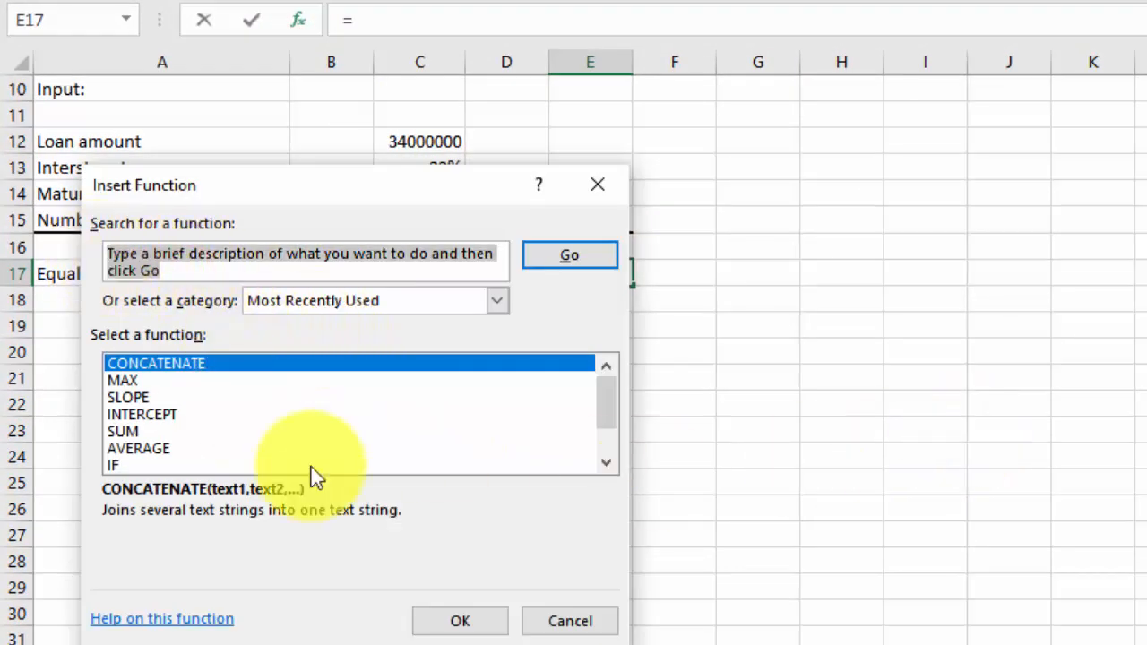
{"action": "type", "text": "PMT"}
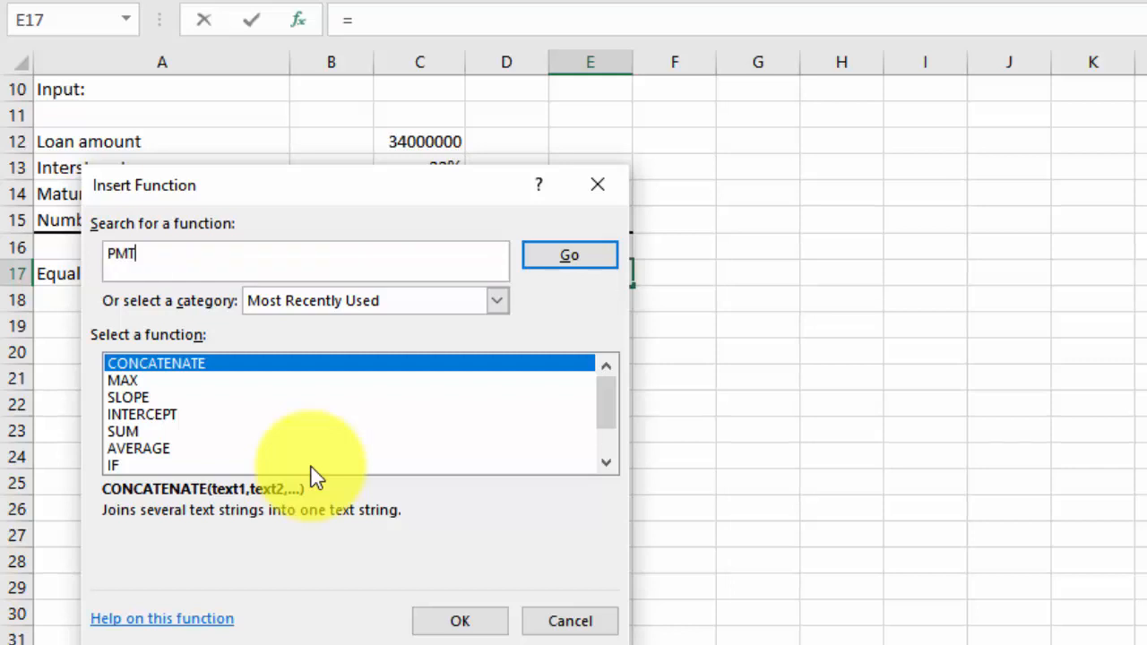
{"action": "left_click", "coordinate": [577, 251]}
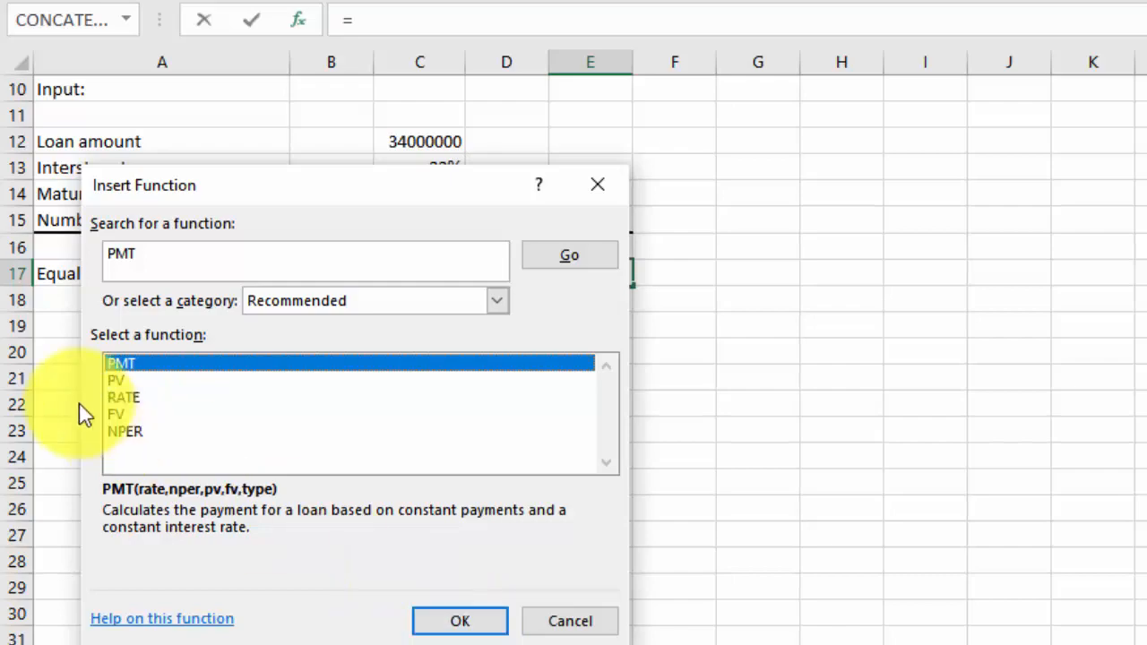
{"action": "left_click", "coordinate": [459, 623]}
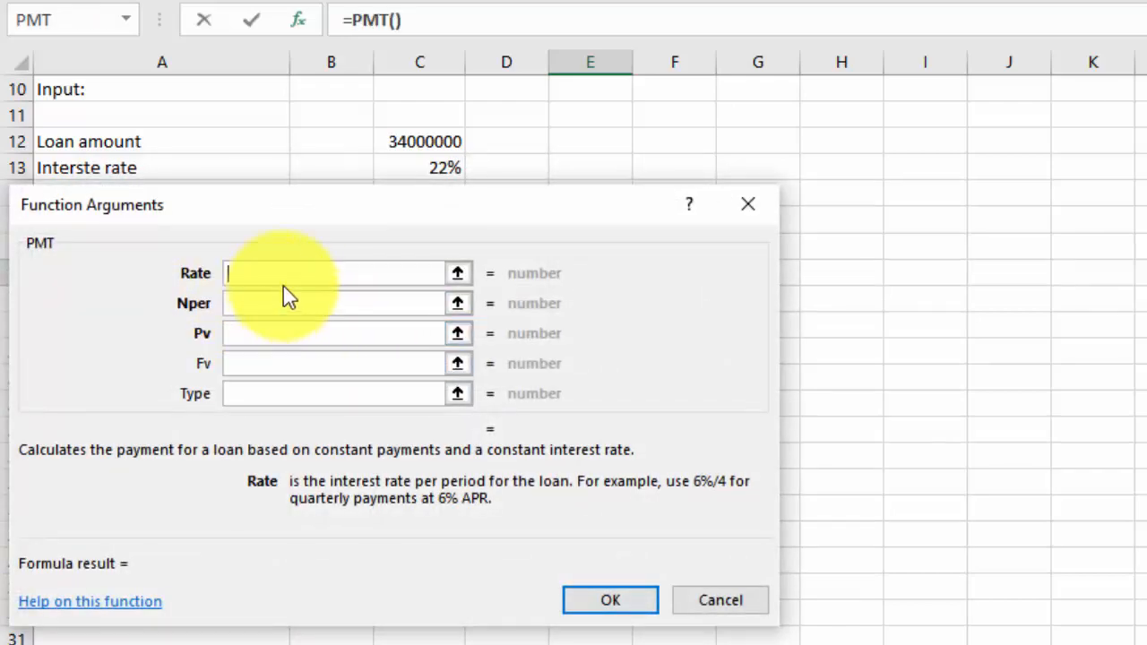
Set the PMT Rate argument to the interest rate divided by the payments per year, C13/C15, keeping the input cells uncovered
{"action": "left_click_drag", "start_coordinate": [287, 204], "coordinate": [859, 140]}
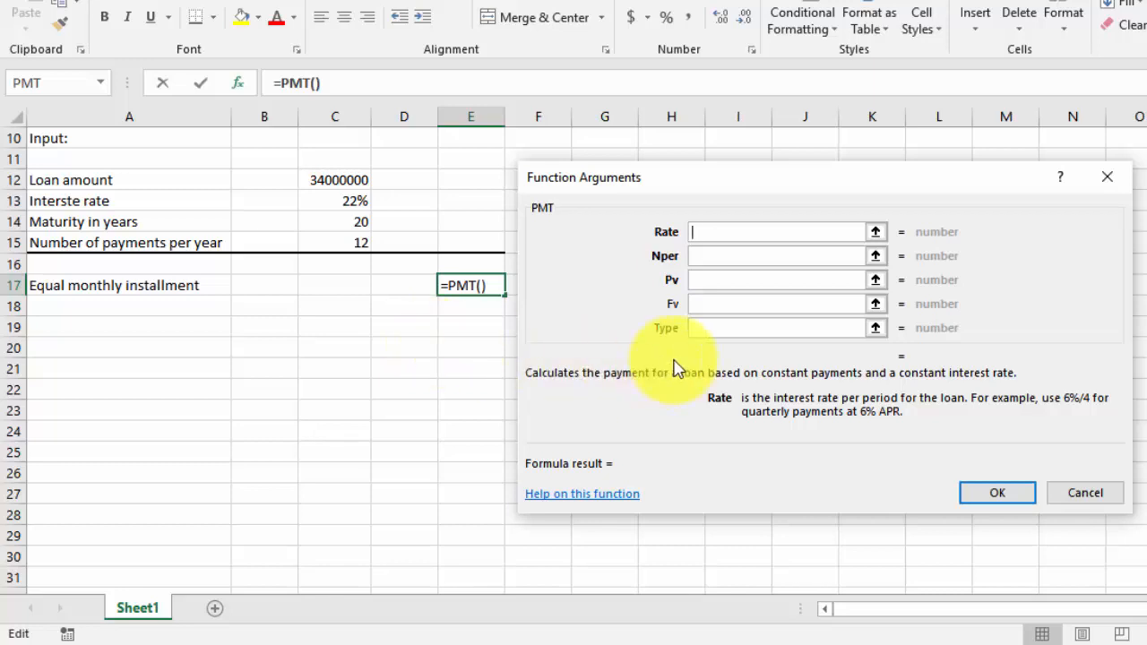
{"action": "left_click", "coordinate": [726, 236]}
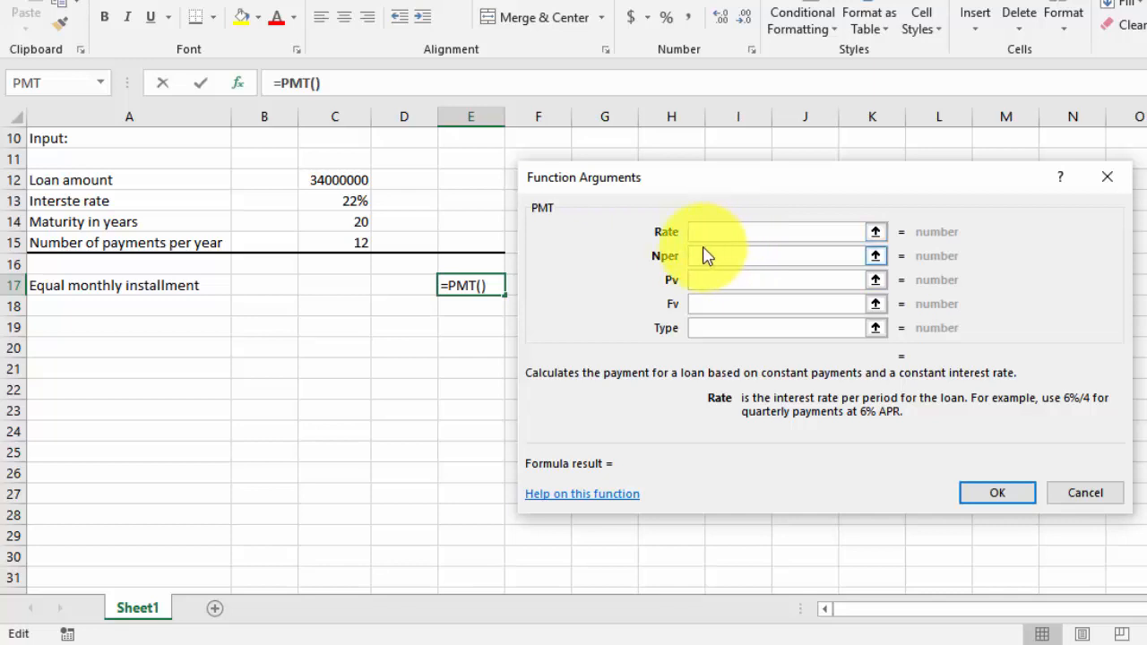
{"action": "left_click", "coordinate": [708, 232]}
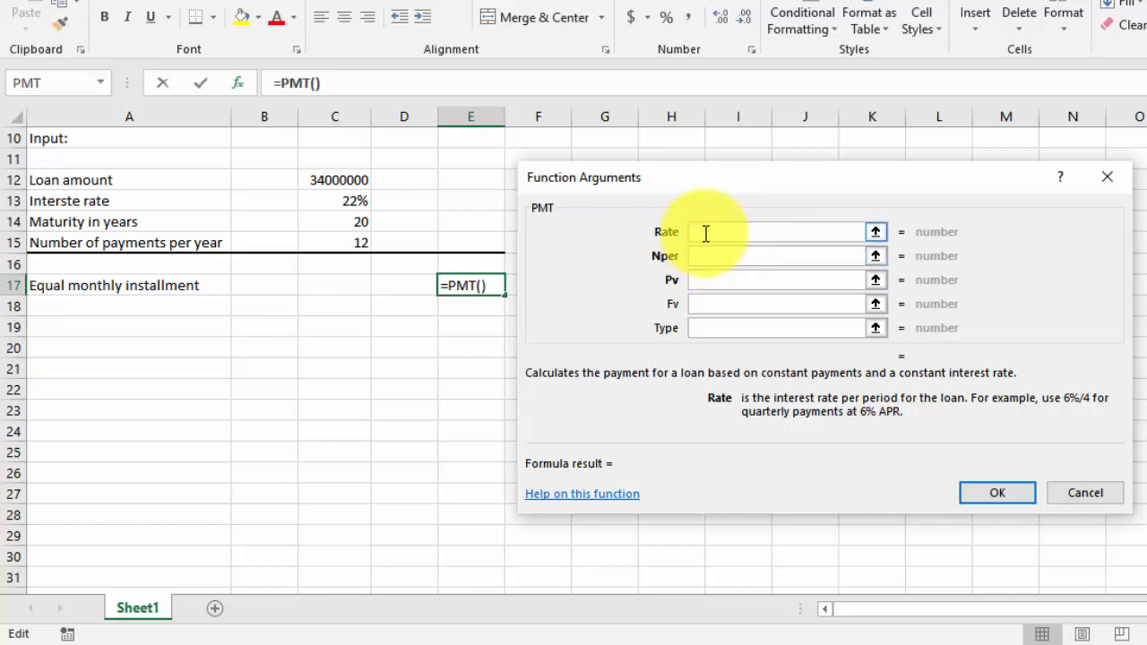
{"action": "left_click", "coordinate": [352, 200]}
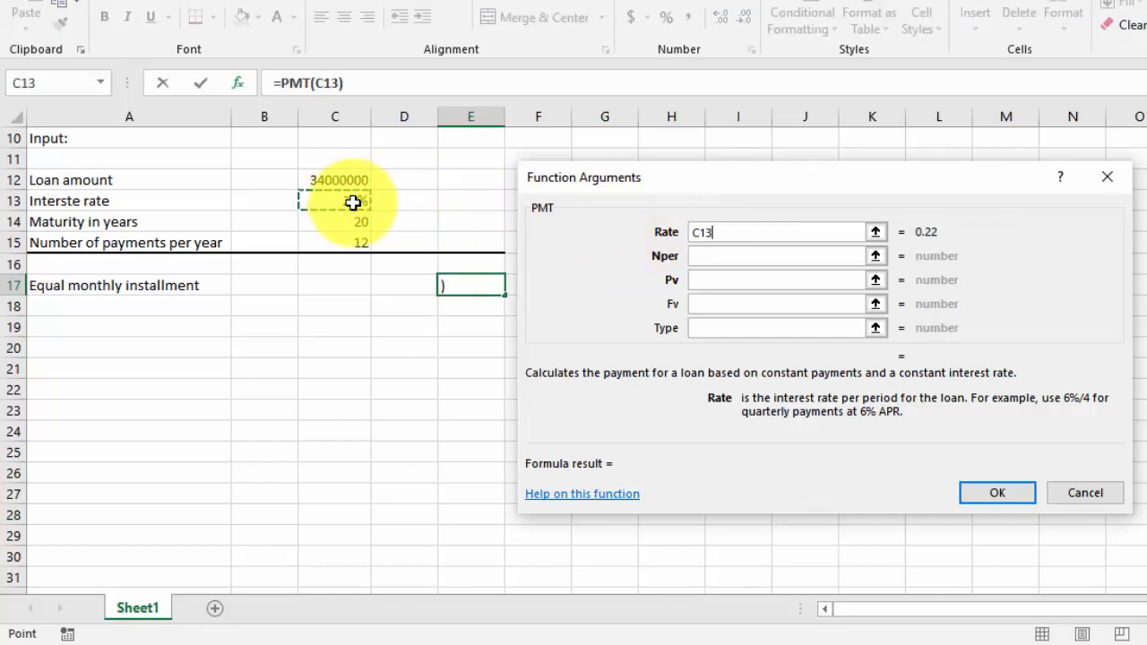
{"action": "type", "text": "/"}
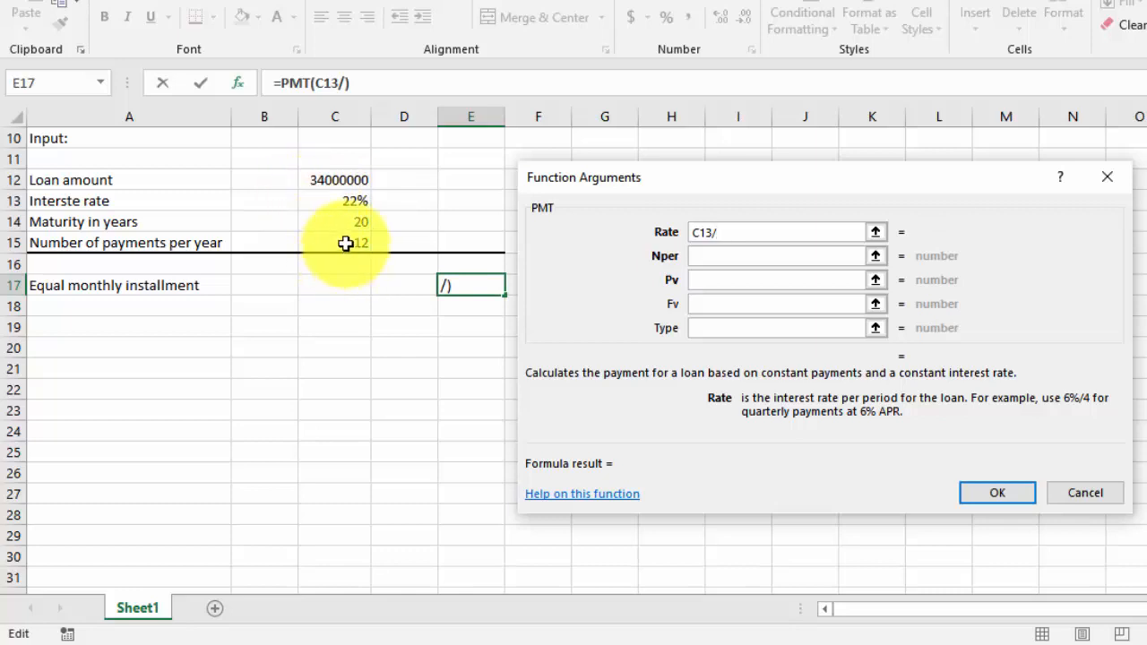
{"action": "left_click", "coordinate": [347, 247]}
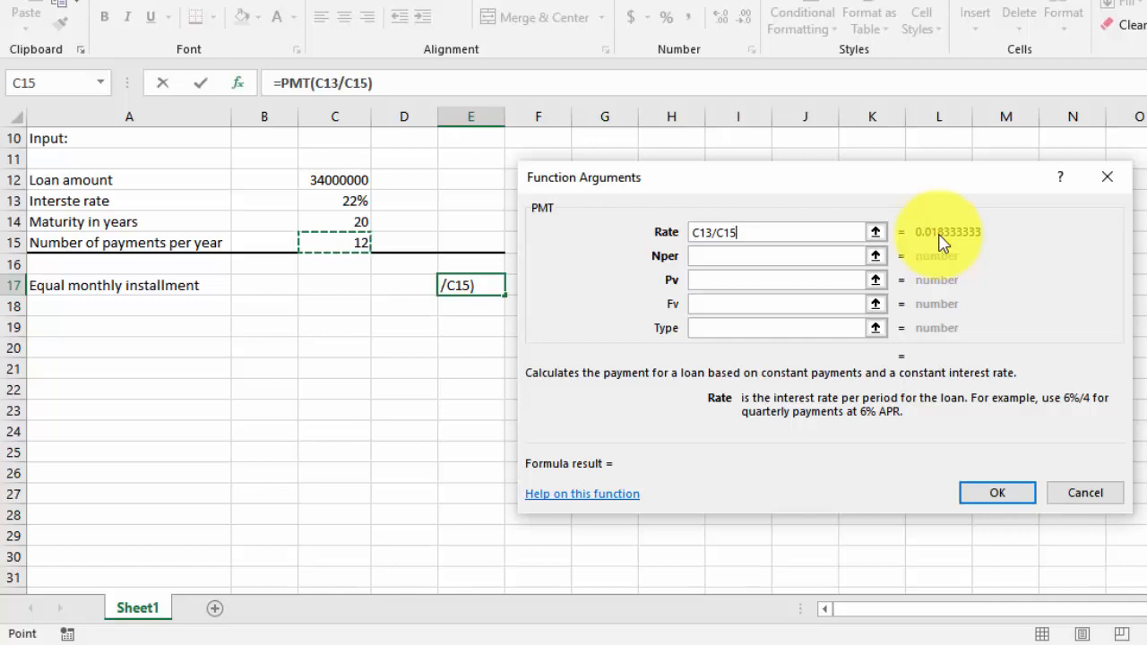
Set the PMT Nper argument to the maturity in years times the payments per year, C14*C15
{"action": "left_click", "coordinate": [706, 261]}
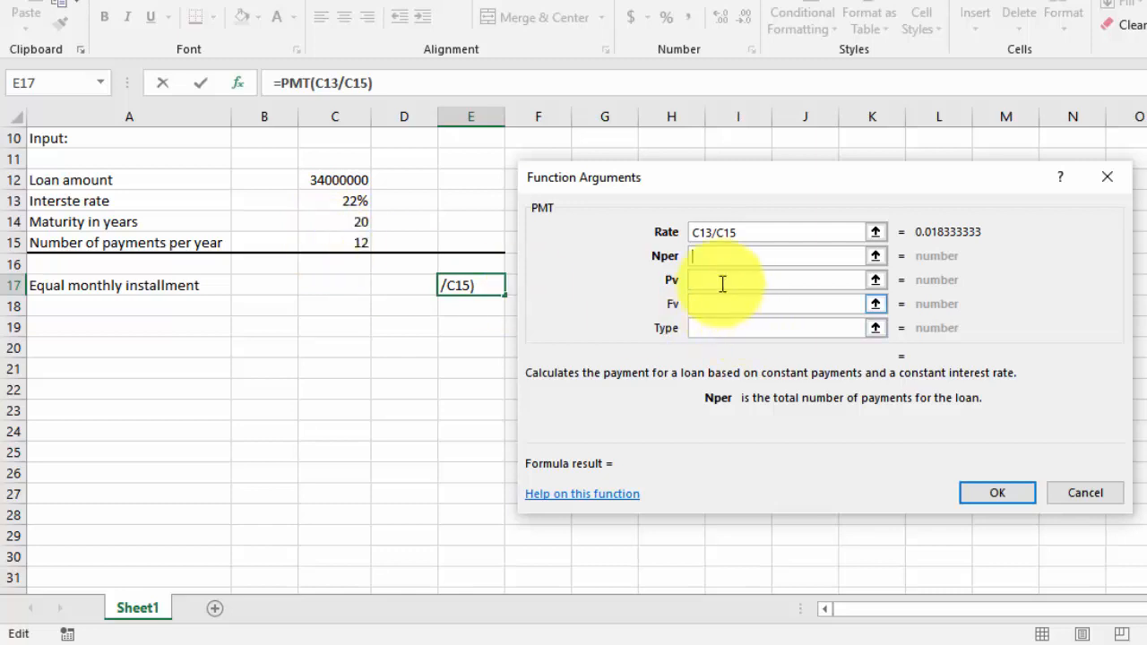
{"action": "left_click", "coordinate": [348, 223]}
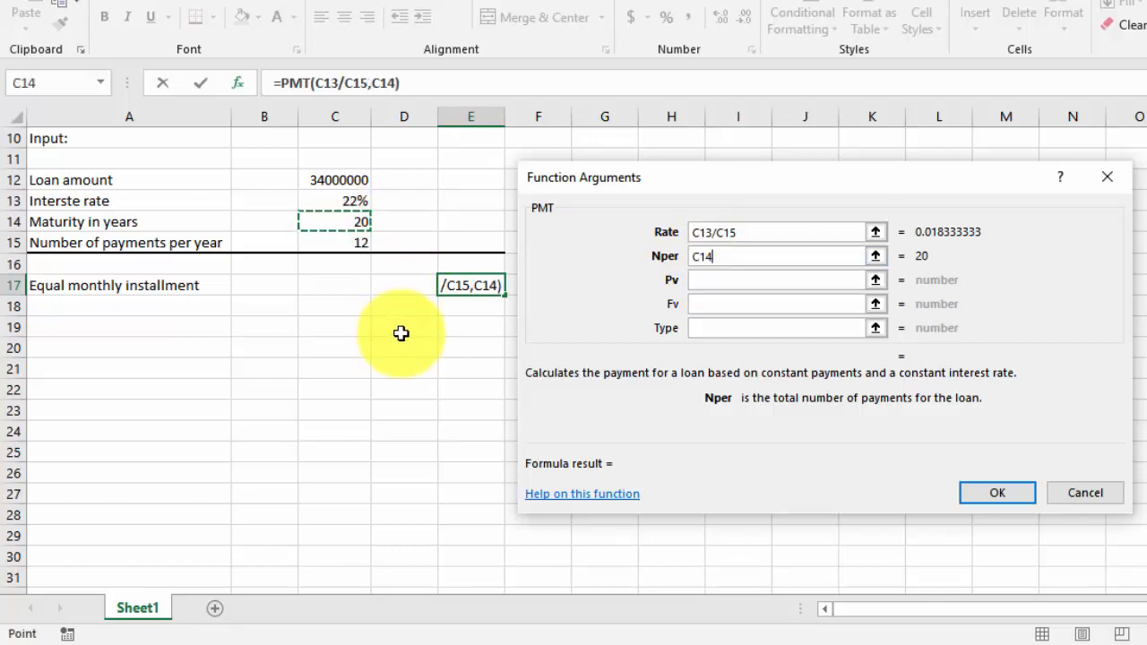
{"action": "type", "text": "*"}
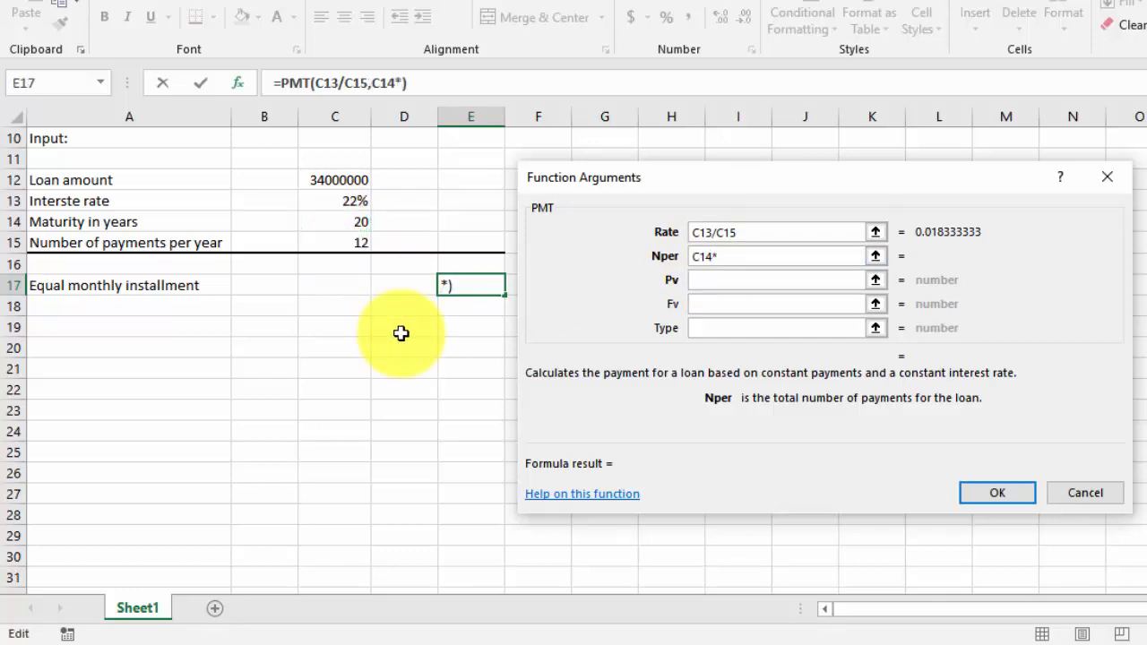
{"action": "left_click", "coordinate": [330, 240]}
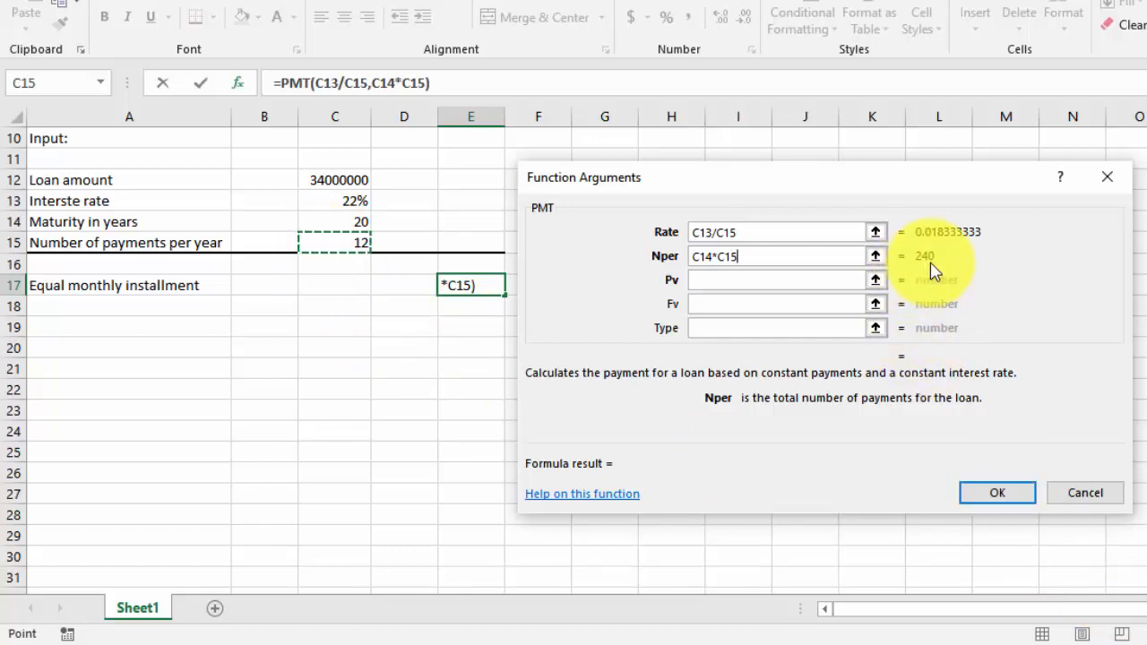
Set the Pv argument to the loan amount in C12, leave Fv and Type empty, and complete the PMT formula
{"action": "left_click", "coordinate": [746, 278]}
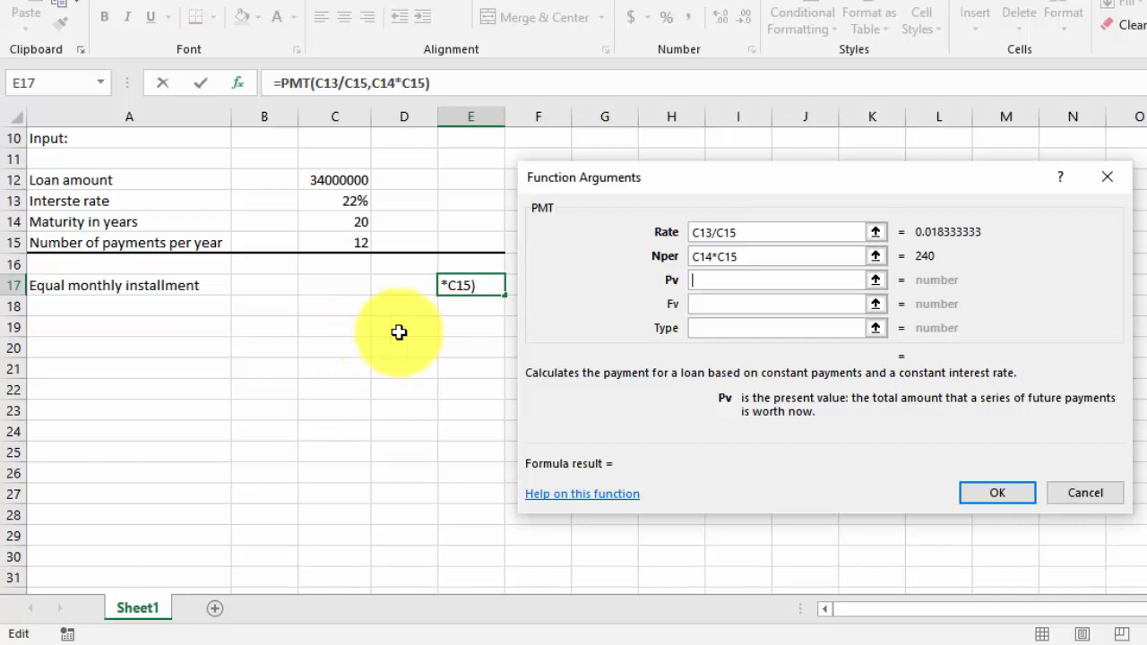
{"action": "left_click", "coordinate": [323, 177]}
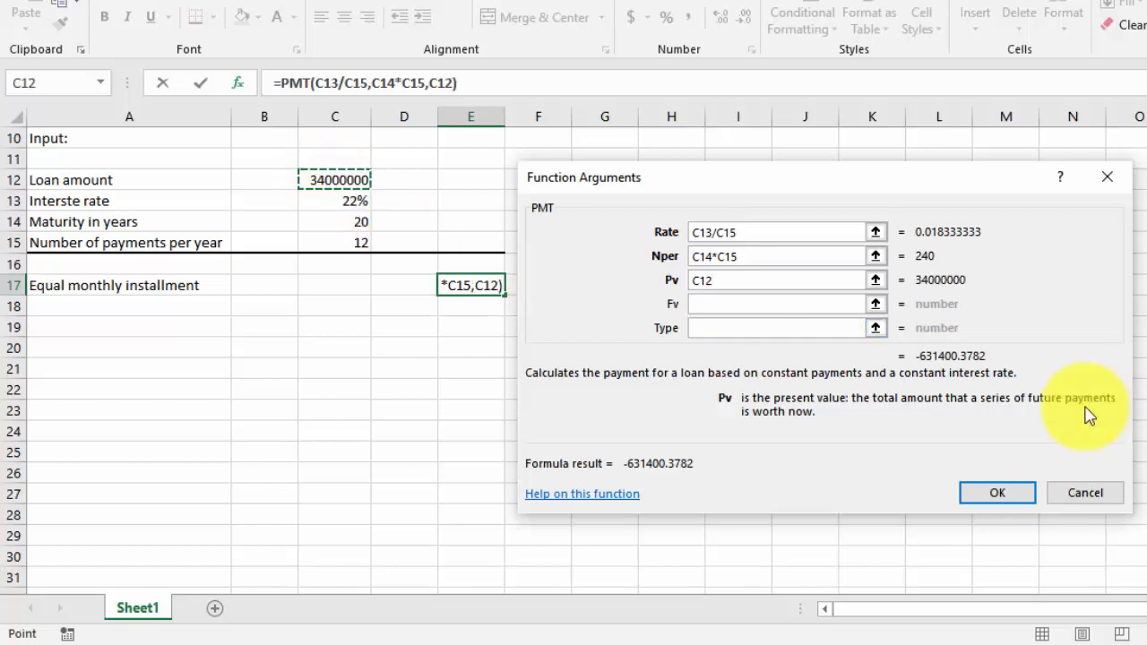
{"action": "left_click", "coordinate": [720, 303]}
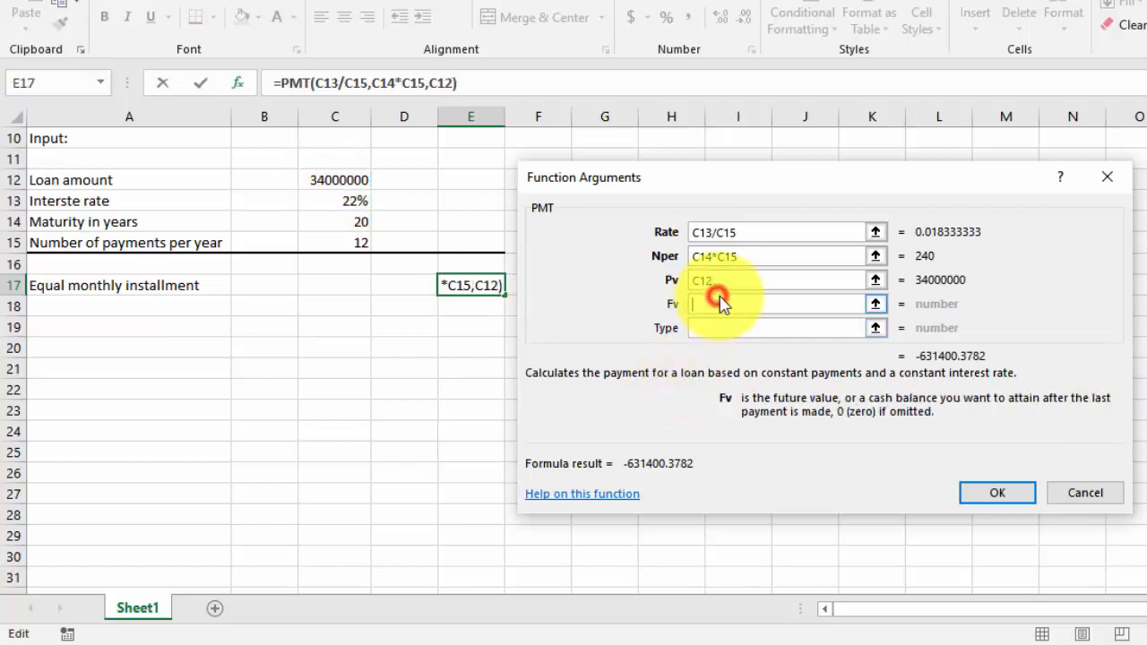
{"action": "left_click", "coordinate": [719, 323]}
{"action": "left_click", "coordinate": [713, 303]}
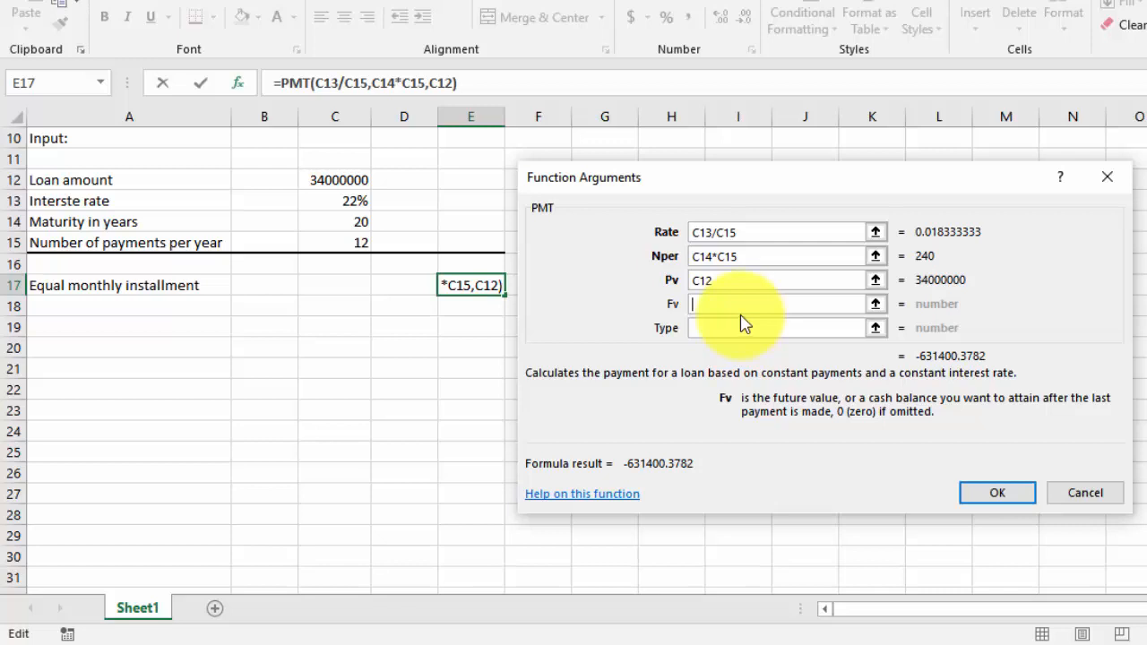
{"action": "left_click", "coordinate": [718, 329]}
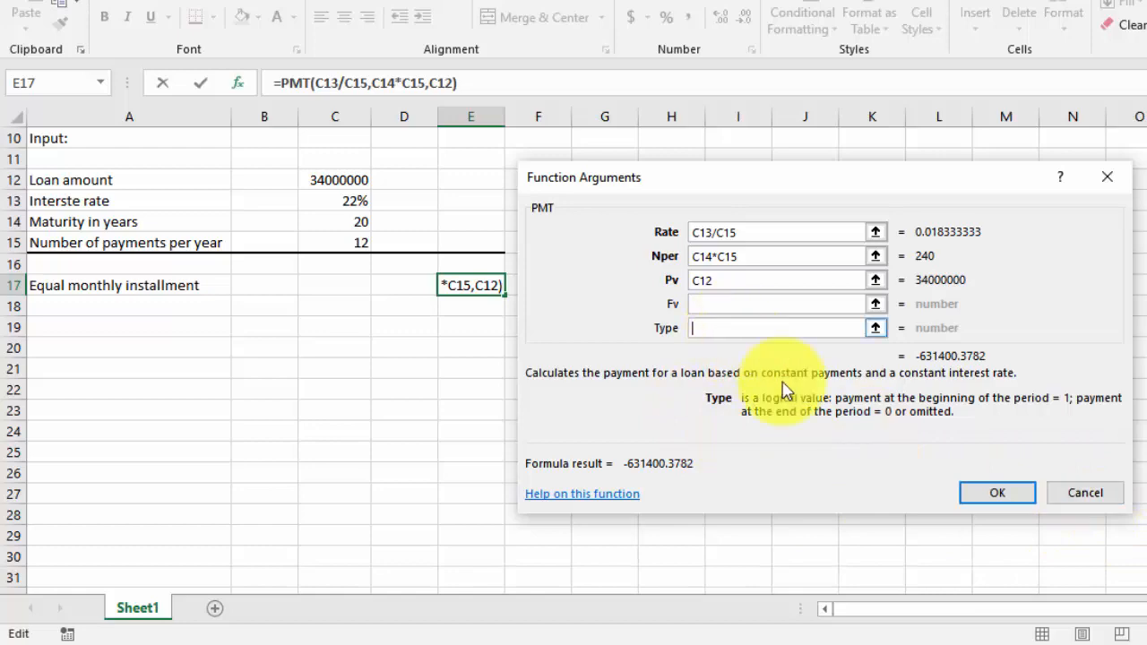
{"action": "left_click", "coordinate": [995, 495]}
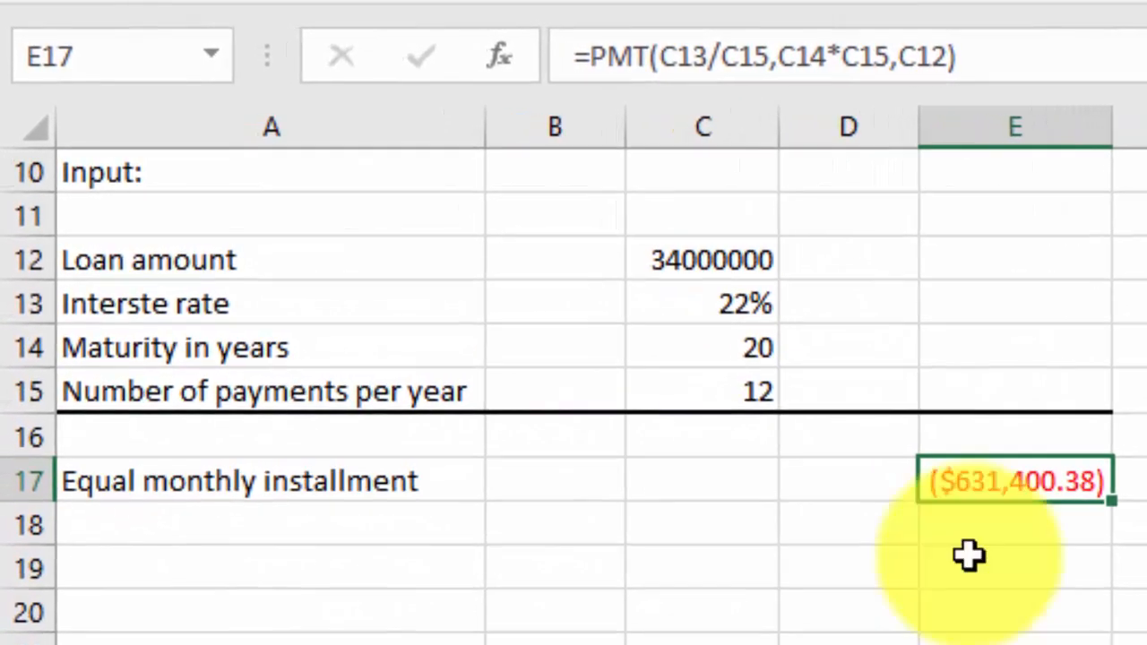
{"action": "scroll", "coordinate": [574, 394], "scroll_direction": "down", "scroll_amount": 4}
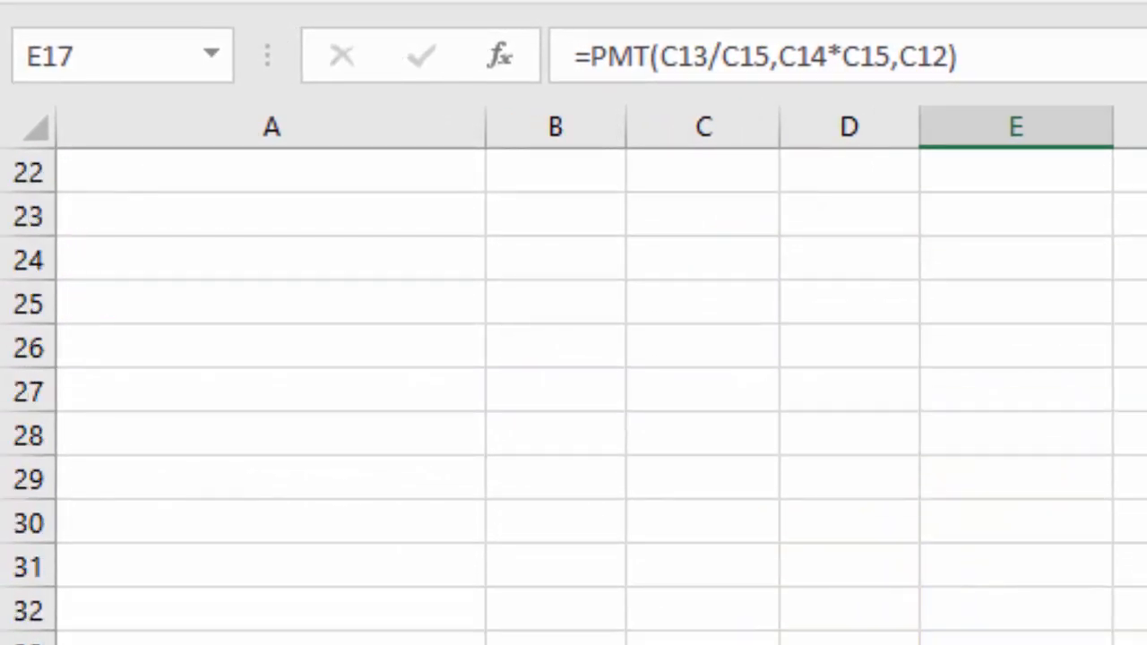
Negate the PMT formula in E17 by adding a minus sign in front of the function
{"action": "scroll", "coordinate": [574, 394], "scroll_direction": "up", "scroll_amount": 5}
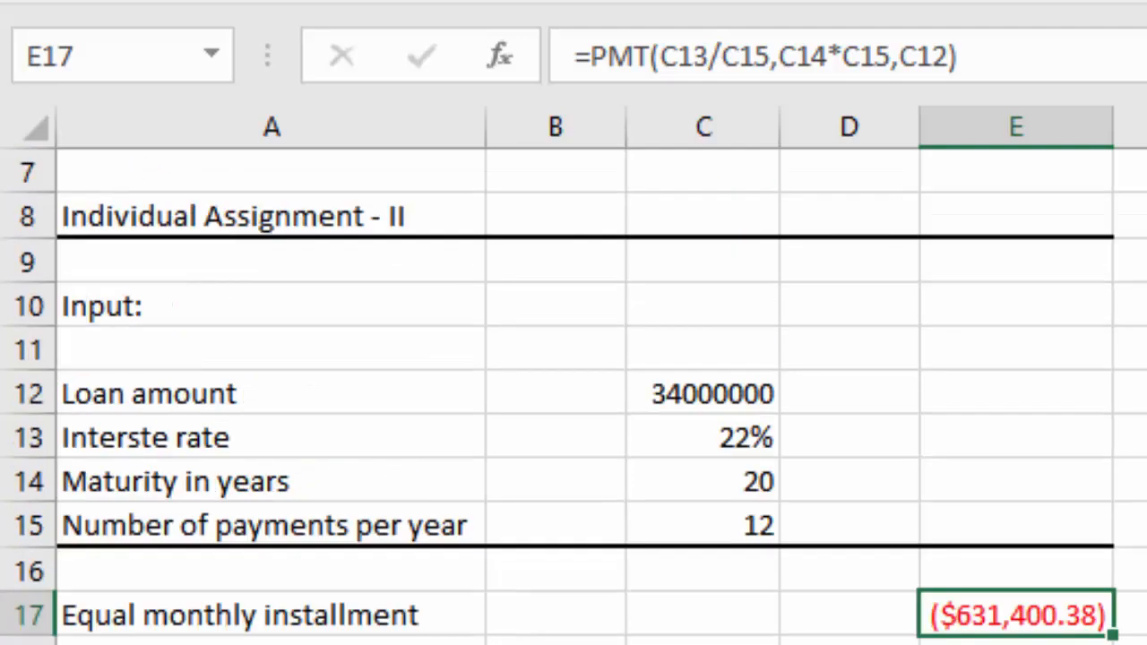
{"action": "left_click", "coordinate": [594, 54]}
{"action": "left_click", "coordinate": [986, 617]}
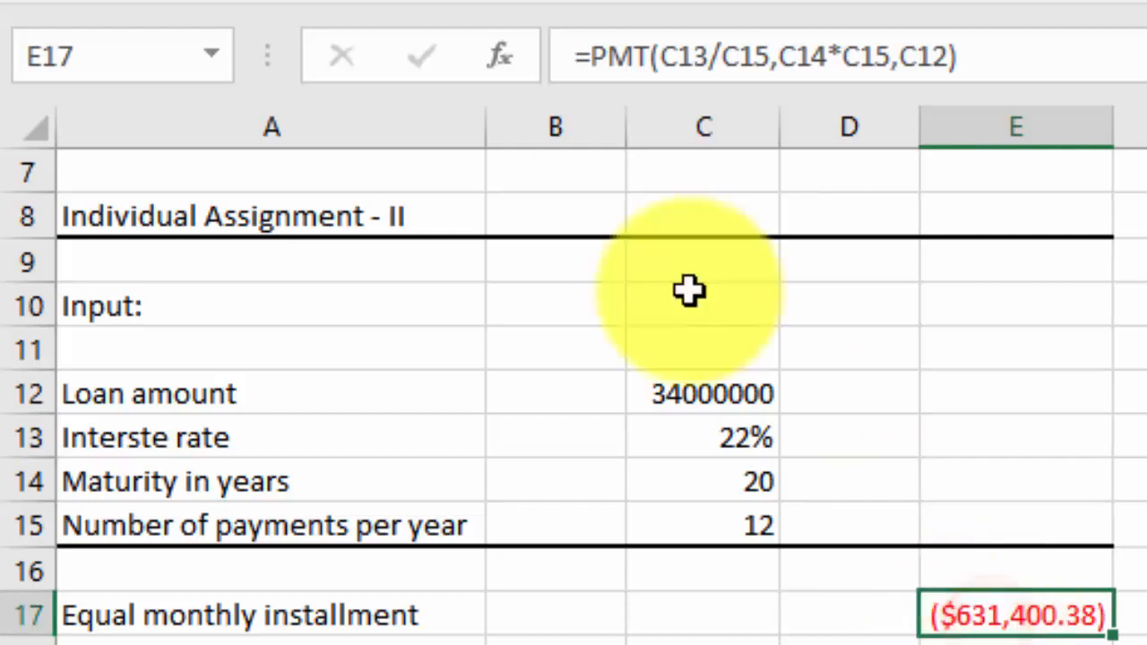
{"action": "left_click", "coordinate": [592, 54]}
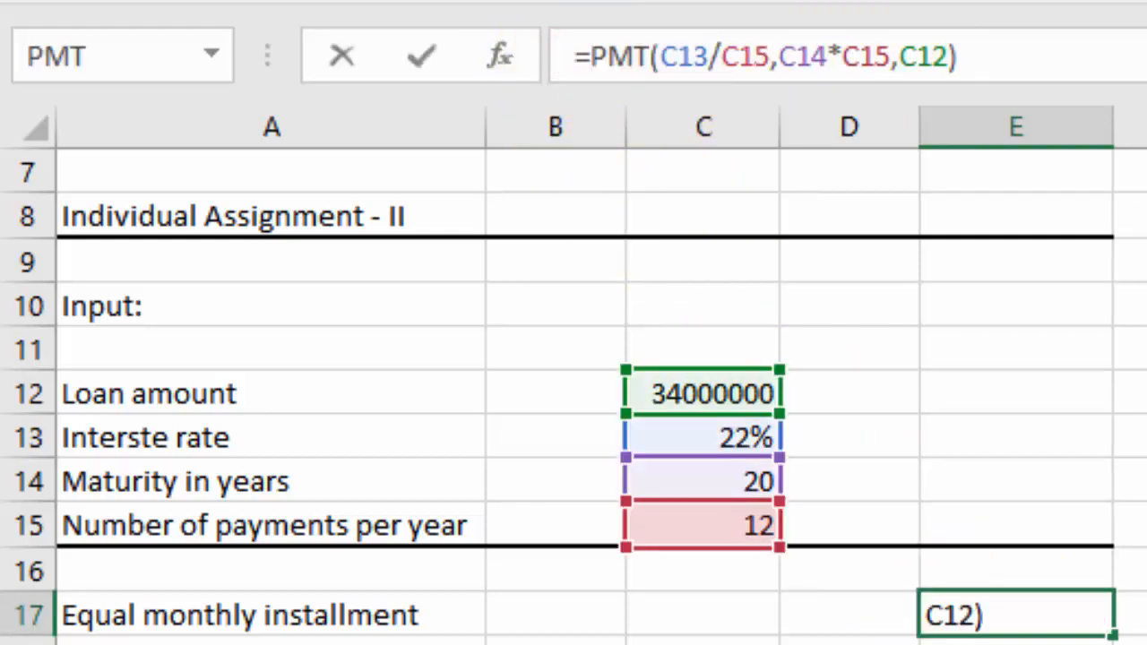
{"action": "type", "text": "-"}
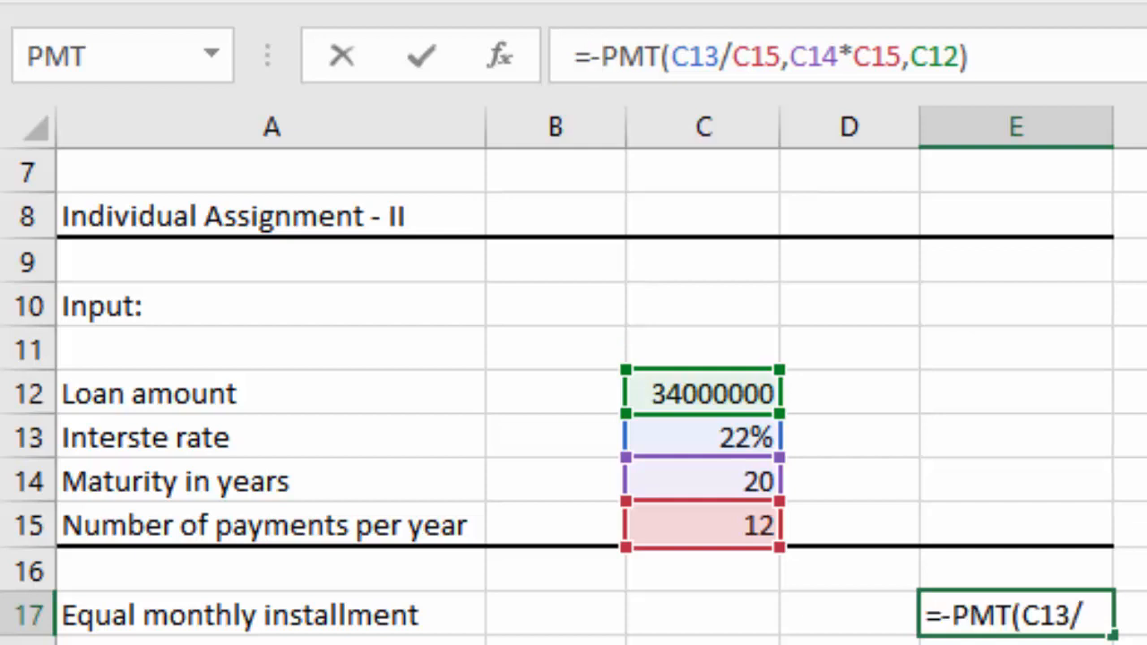
{"action": "key", "text": "Return"}
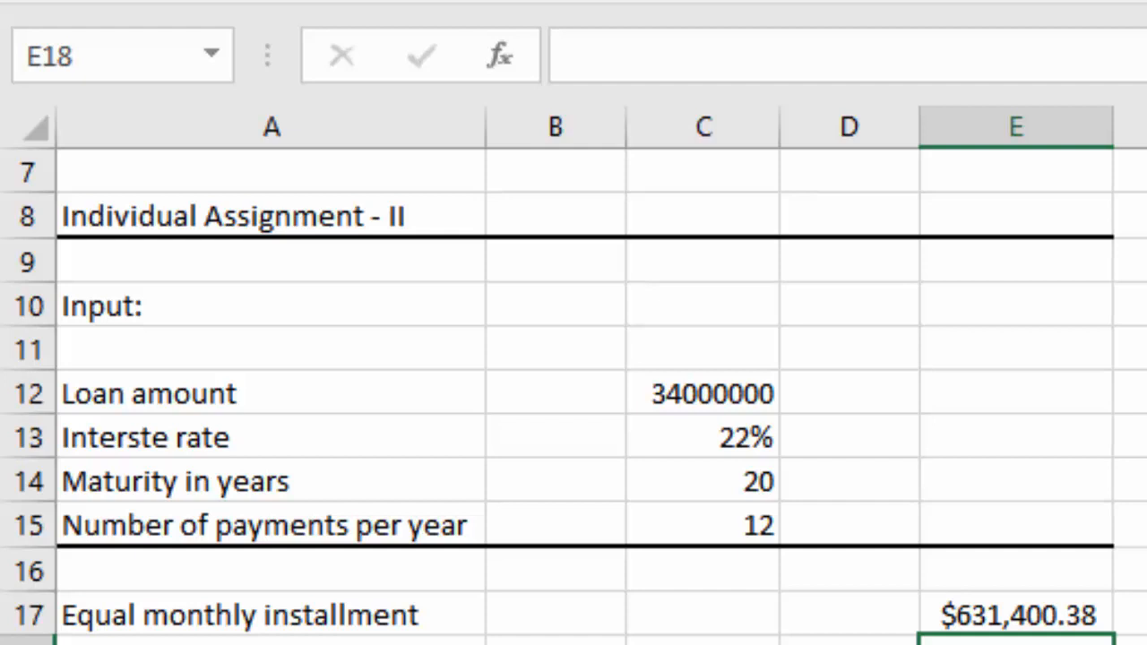
Apply a thick bottom border to the equal monthly installment row, A17:E17
{"action": "left_click_drag", "start_coordinate": [87, 625], "coordinate": [1004, 607]}
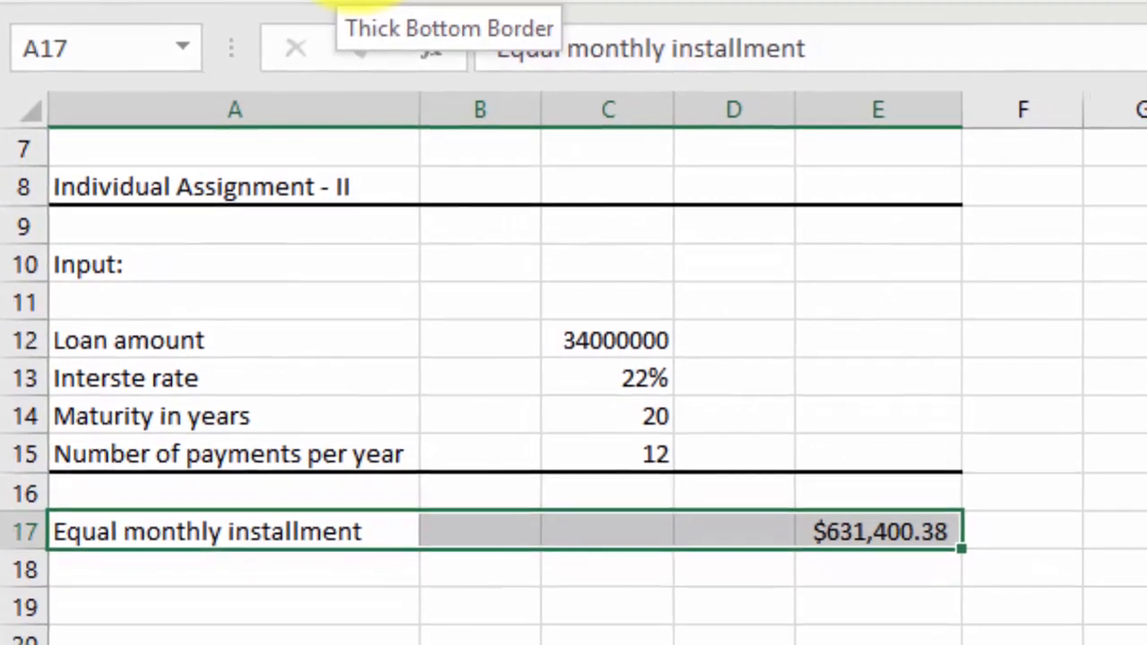
{"action": "left_click", "coordinate": [352, 1]}
{"action": "left_click", "coordinate": [506, 644]}
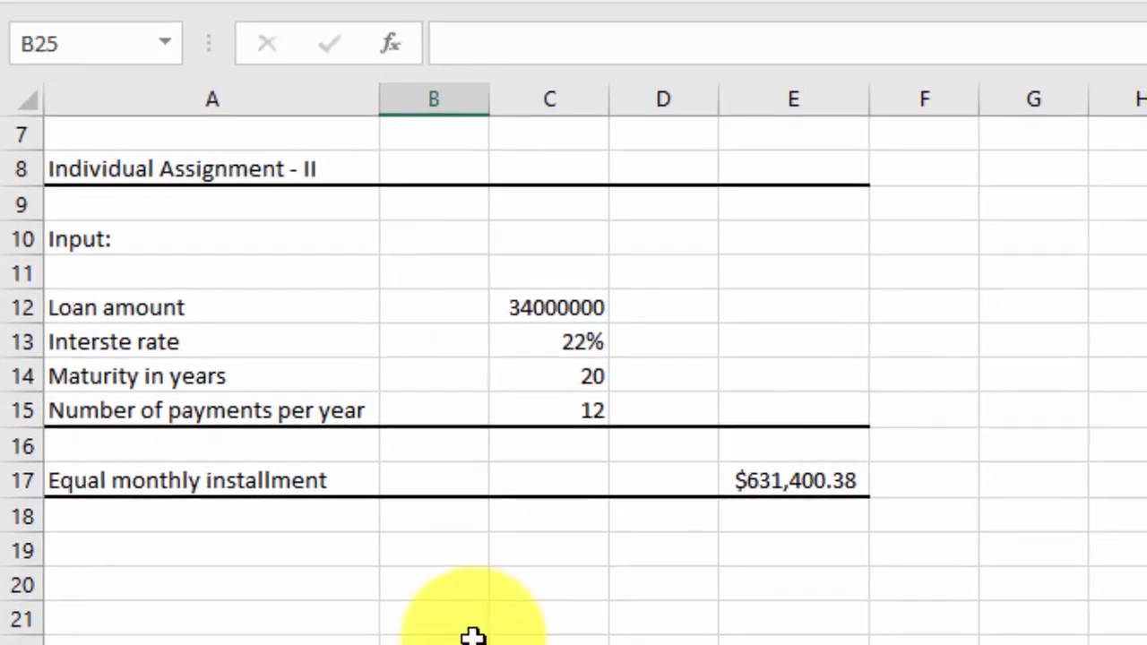
Enter the title Loan Amortization Schedule in A19, below the installment row
{"action": "left_click", "coordinate": [471, 569]}
{"action": "left_click", "coordinate": [461, 544]}
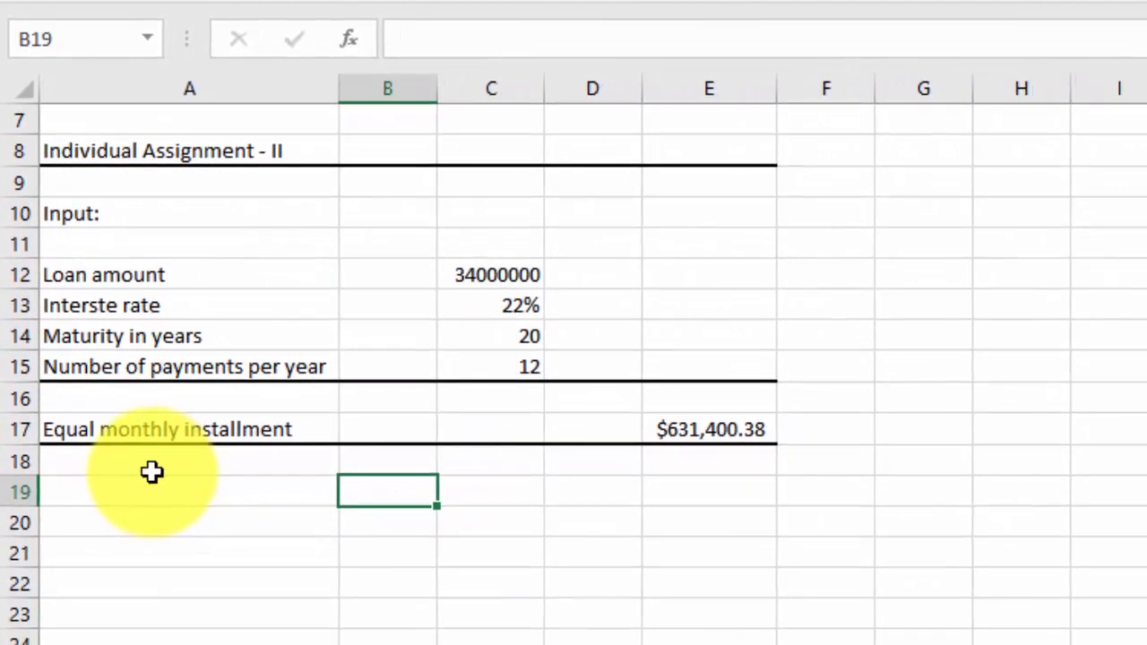
{"action": "left_click", "coordinate": [141, 510]}
{"action": "double_click", "coordinate": [135, 481]}
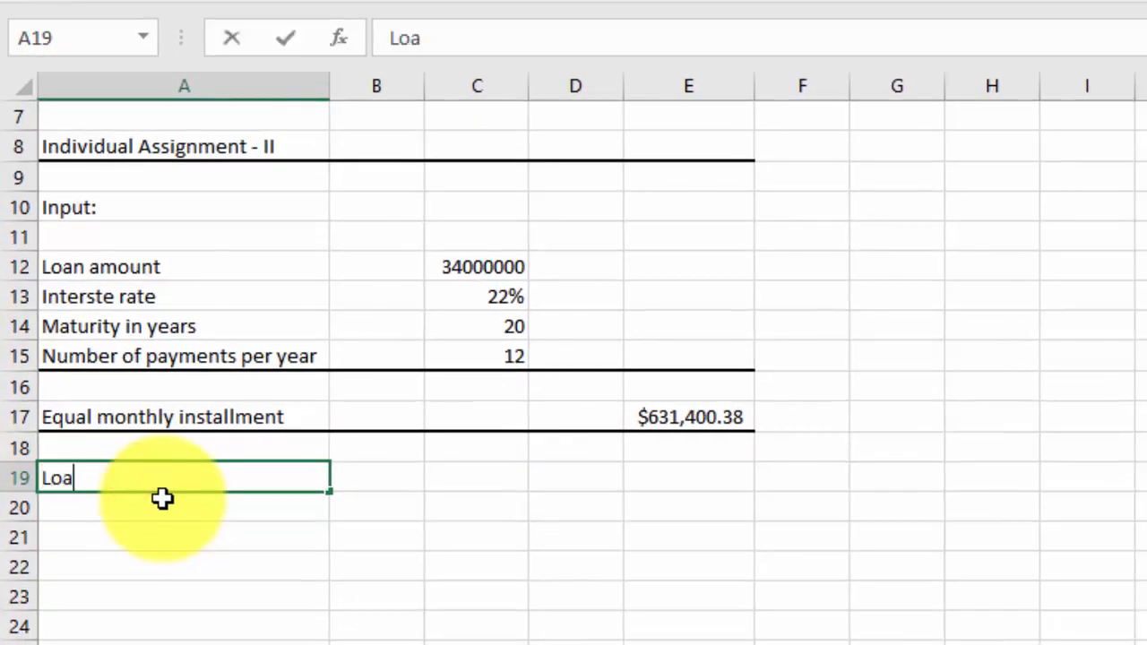
{"action": "type", "text": "Loan Amort"}
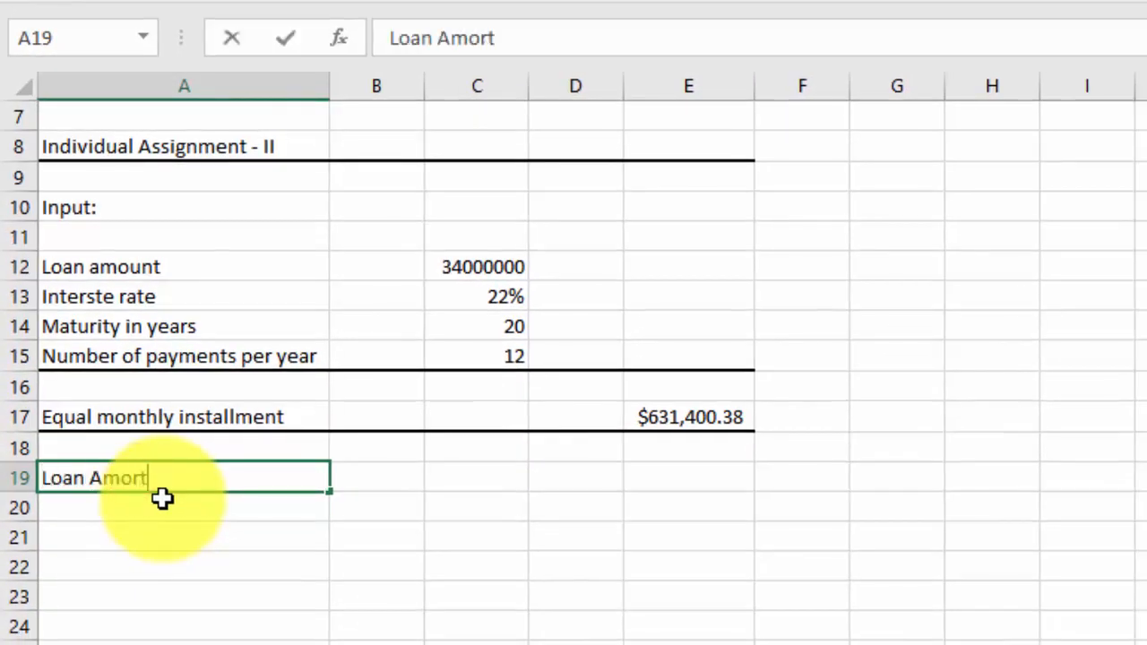
{"action": "type", "text": "izatio"}
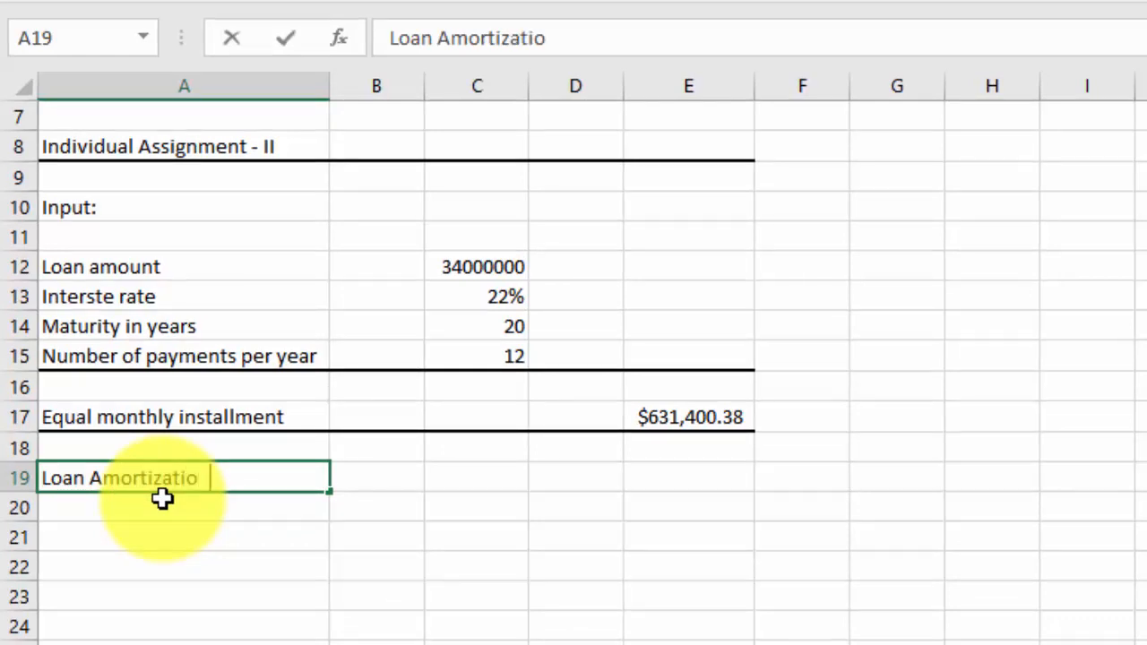
{"action": "type", "text": "n Schedule"}
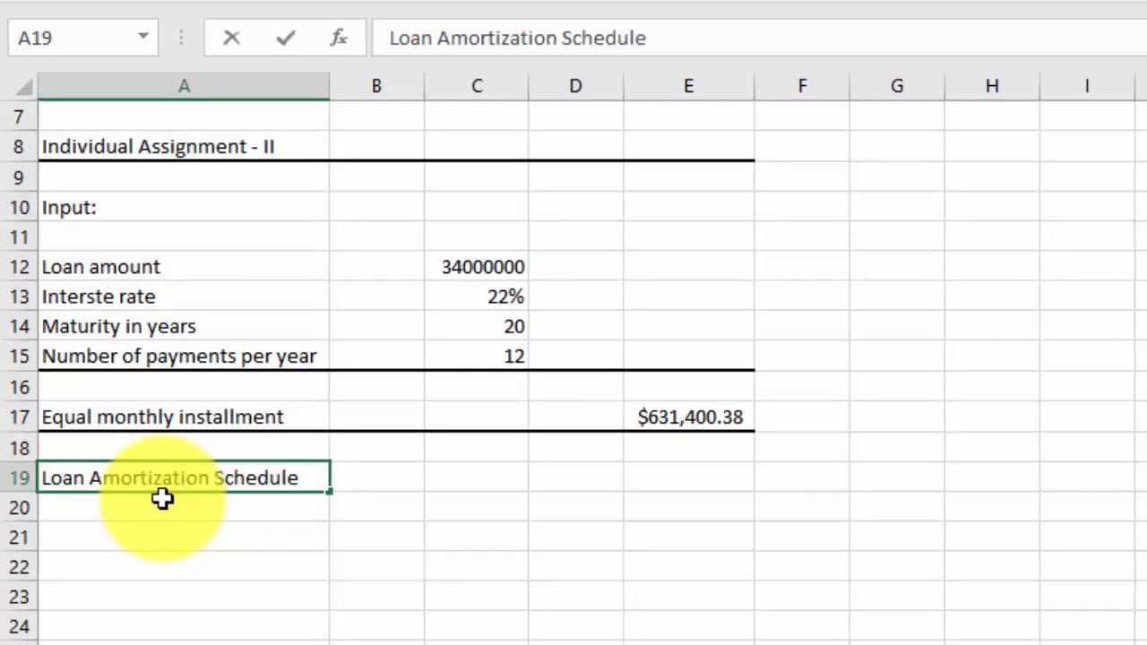
{"action": "key", "text": "Return"}
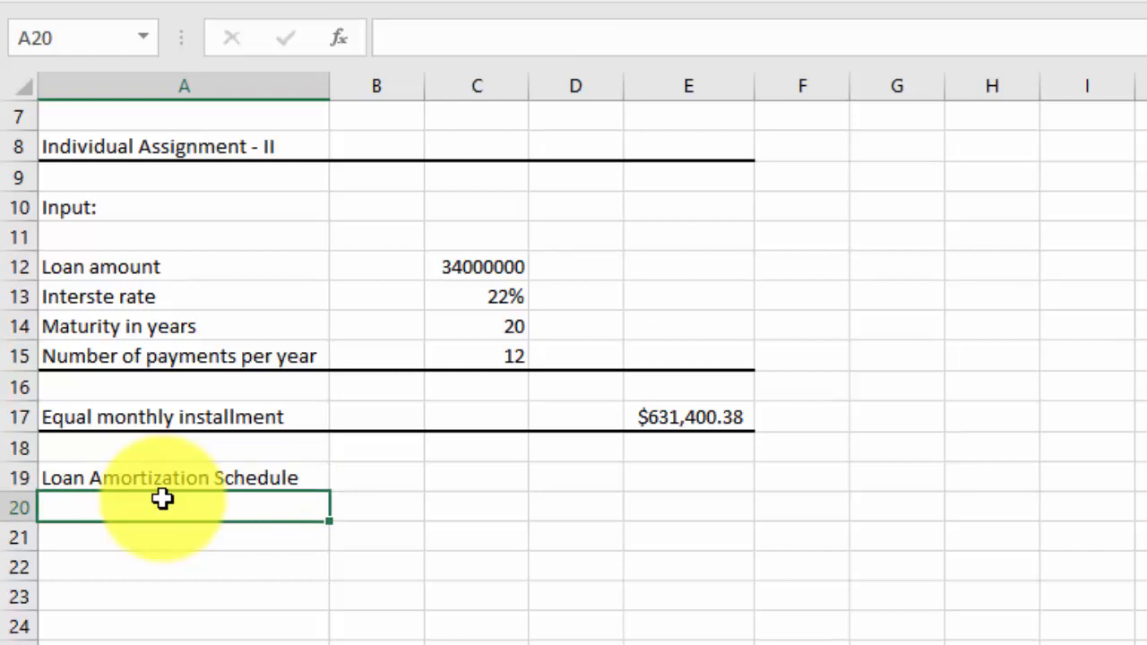
Enter the schedule column headings Month in B20 and Beg. Bal. in C20
{"action": "left_click", "coordinate": [388, 518]}
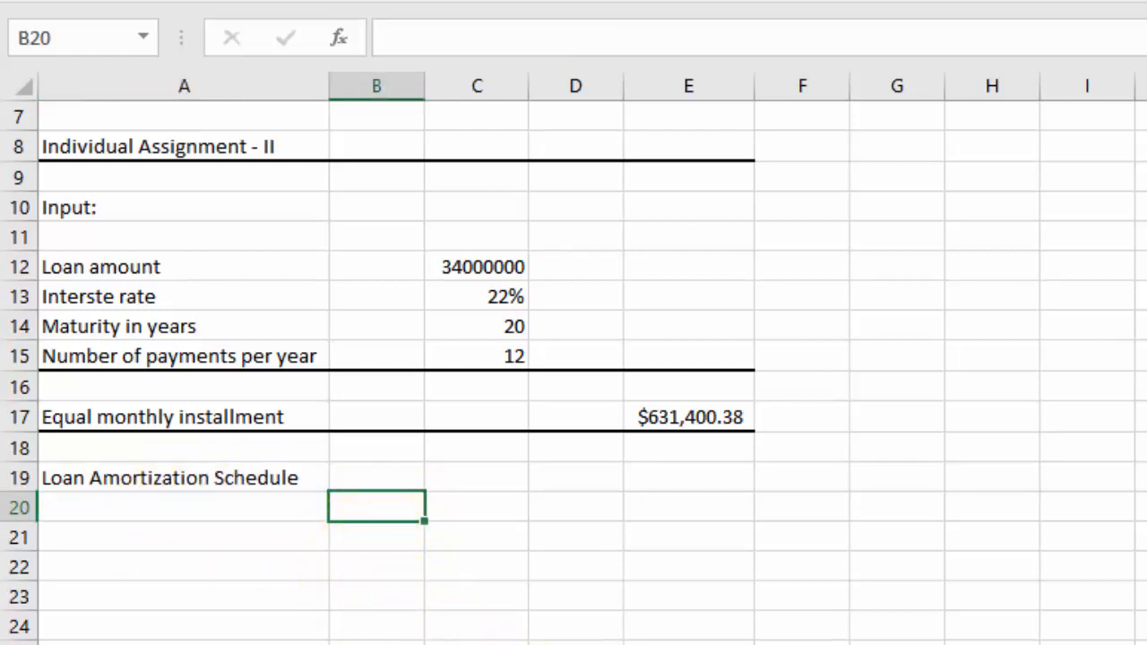
{"action": "type", "text": "Moth"}
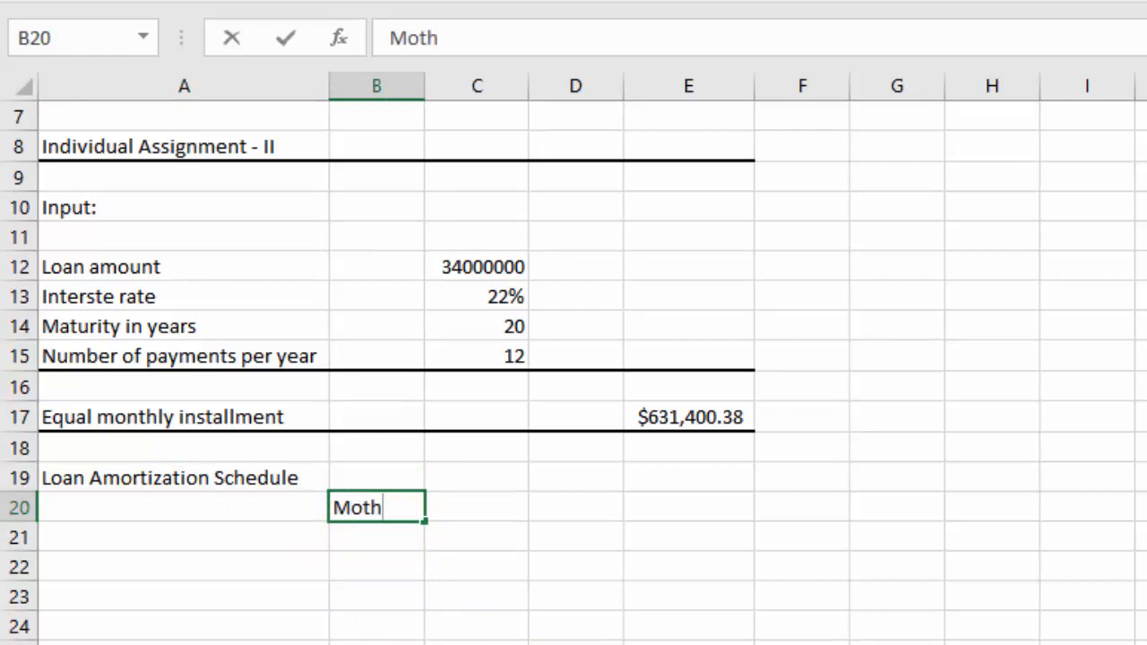
{"action": "key", "text": "BackSpace"}
{"action": "key", "text": "BackSpace"}
{"action": "type", "text": "nth"}
{"action": "key", "text": "Tab"}
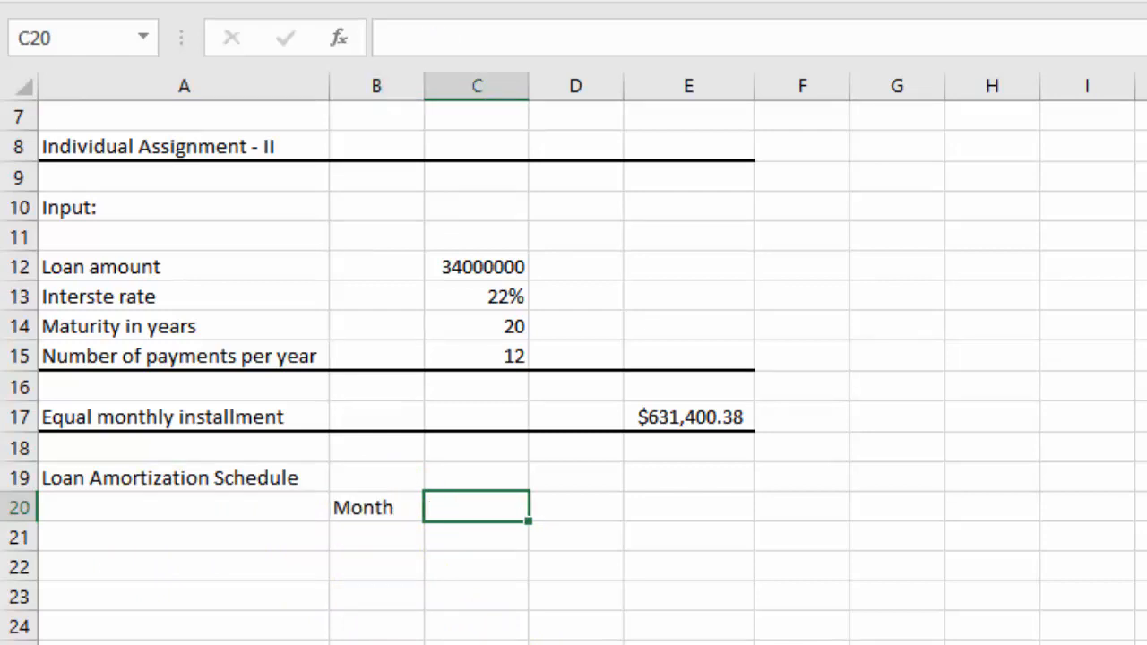
{"action": "type", "text": "Begi"}
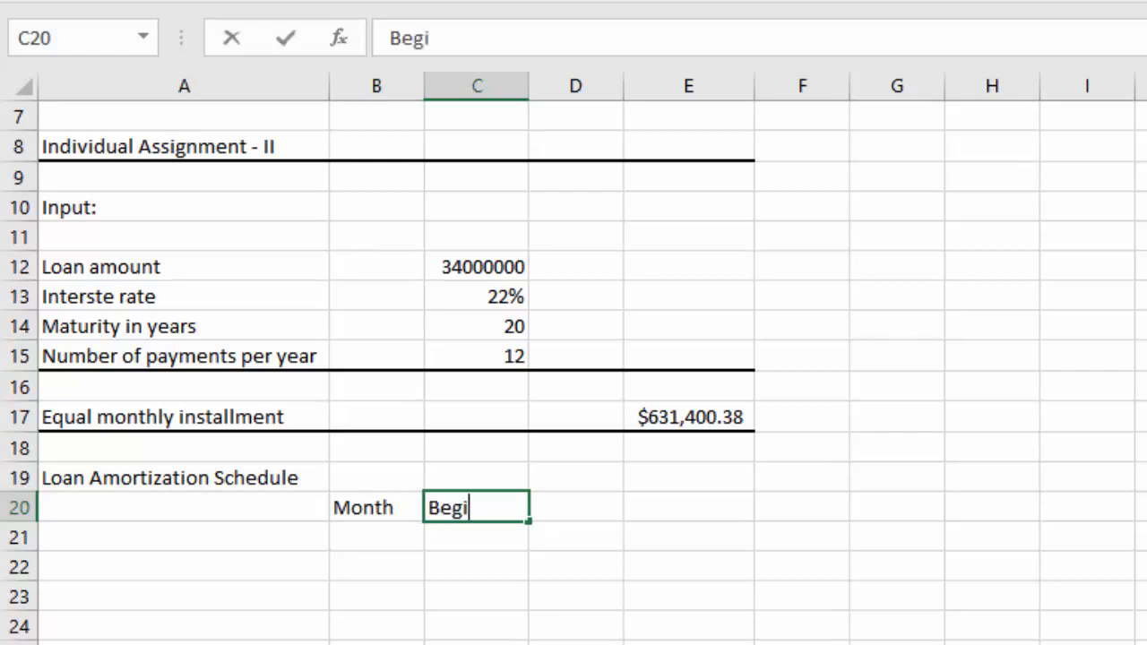
{"action": "key", "text": "BackSpace"}
{"action": "type", "text": ". Bal."}
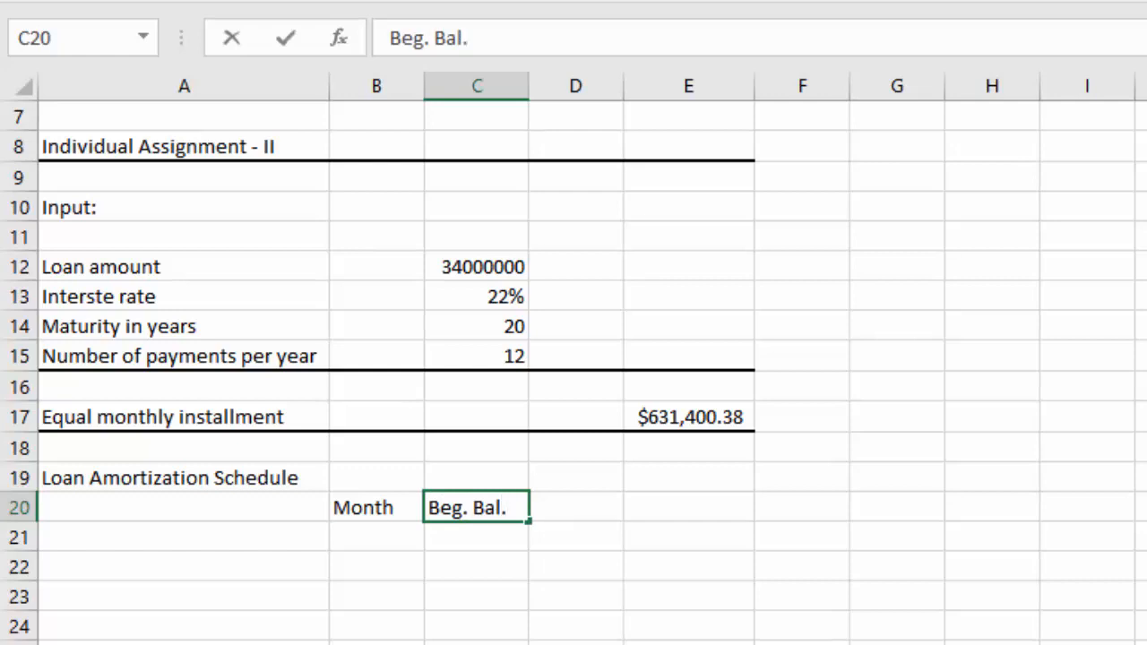
{"action": "key", "text": "Tab"}
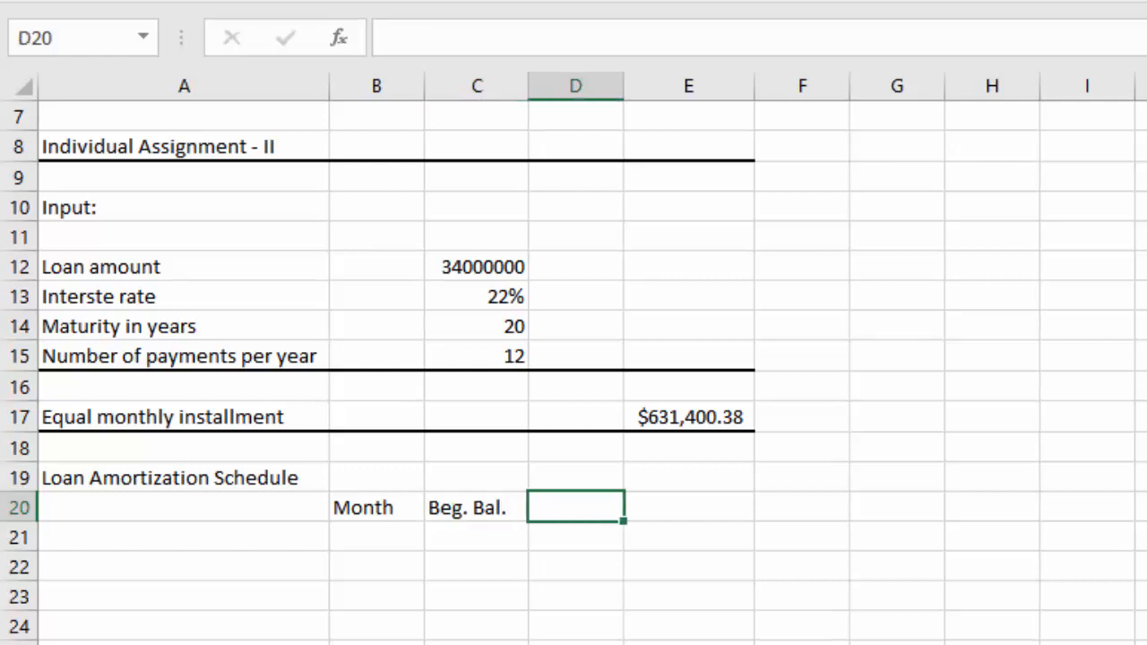
Enter the installment column heading in D20, abbreviated as Install
{"action": "type", "text": "Ins"}
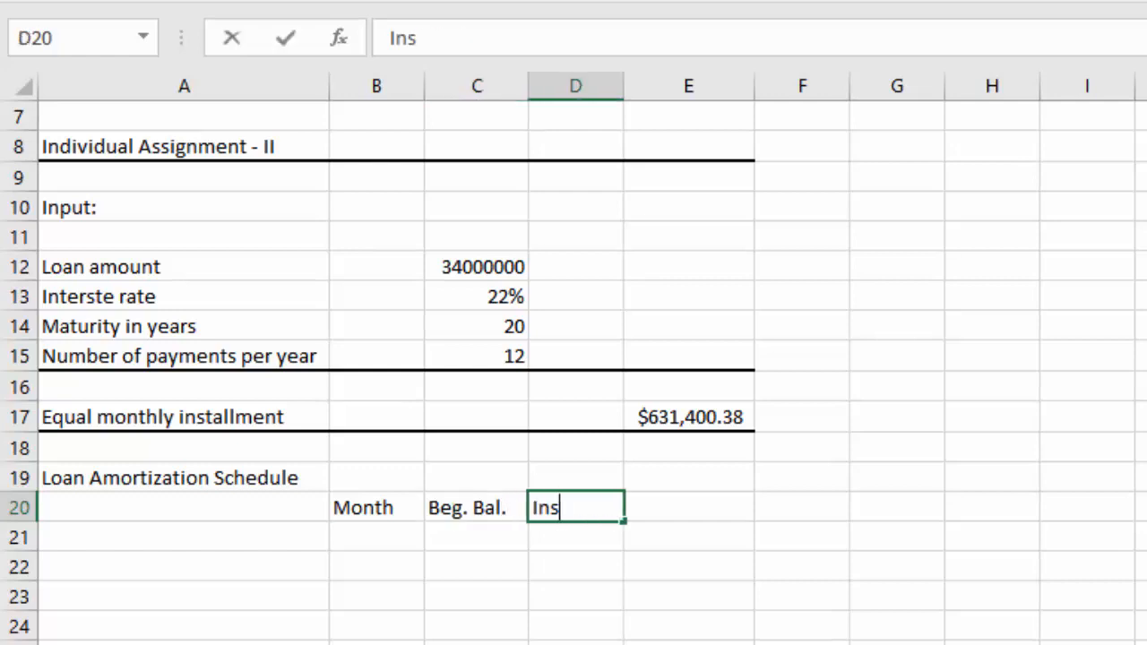
{"action": "type", "text": "tallment"}
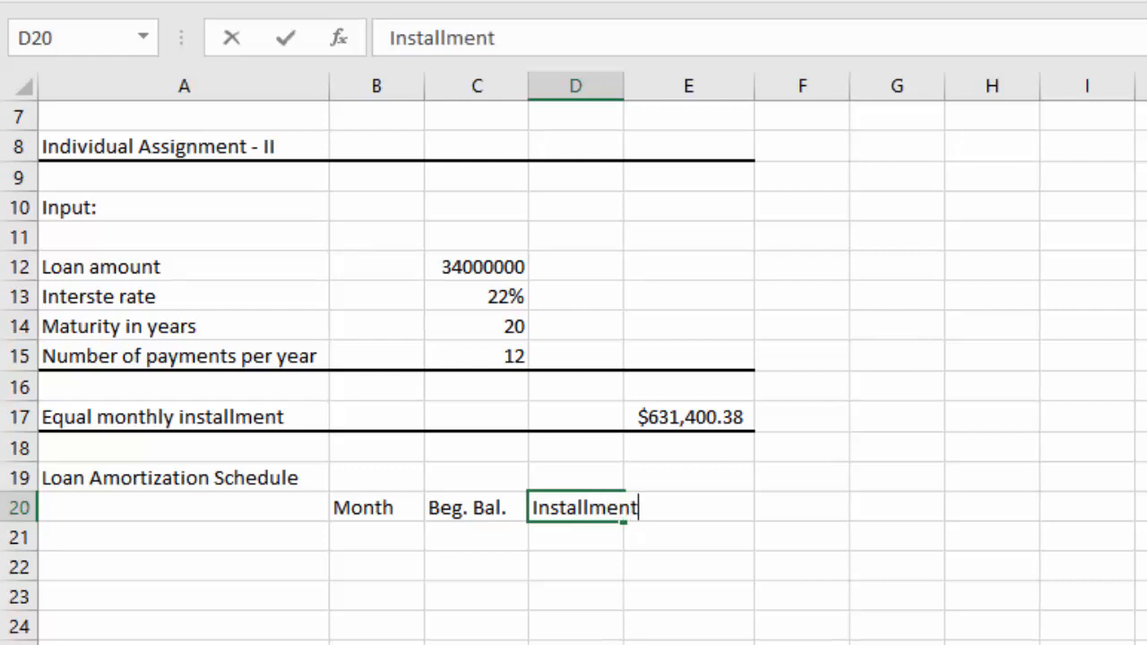
{"action": "key", "text": "BackSpace"}
{"action": "key", "text": "BackSpace"}
{"action": "key", "text": "BackSpace"}
{"action": "key", "text": "BackSpace"}
{"action": "key", "text": "BackSpace"}
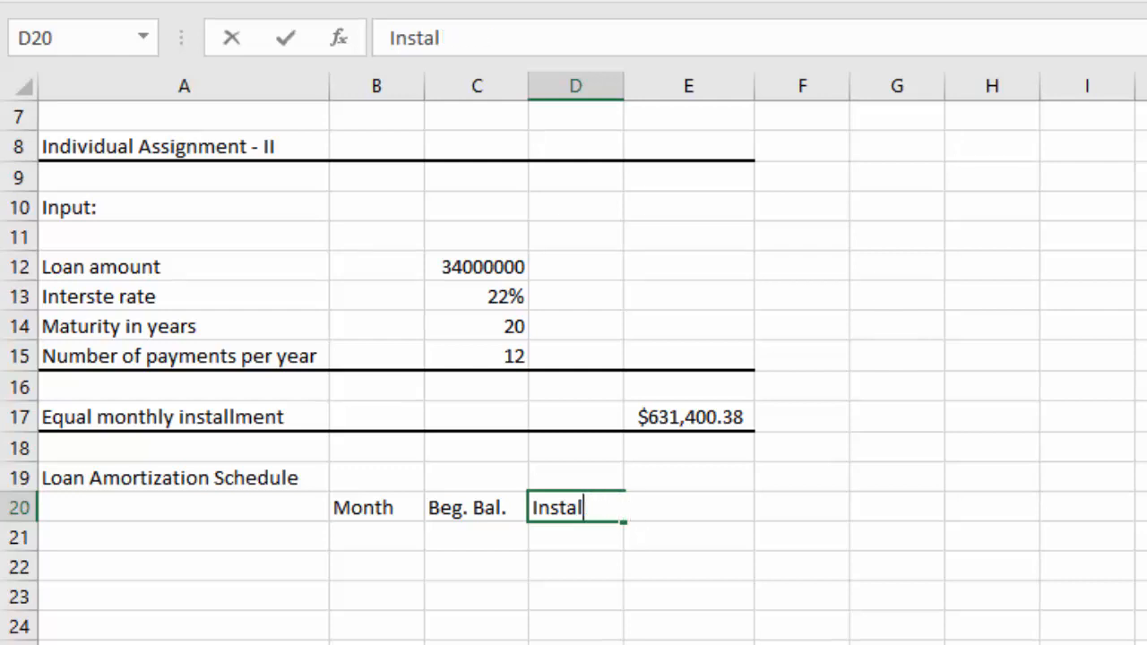
{"action": "type", "text": "l."}
{"action": "key", "text": "Tab"}
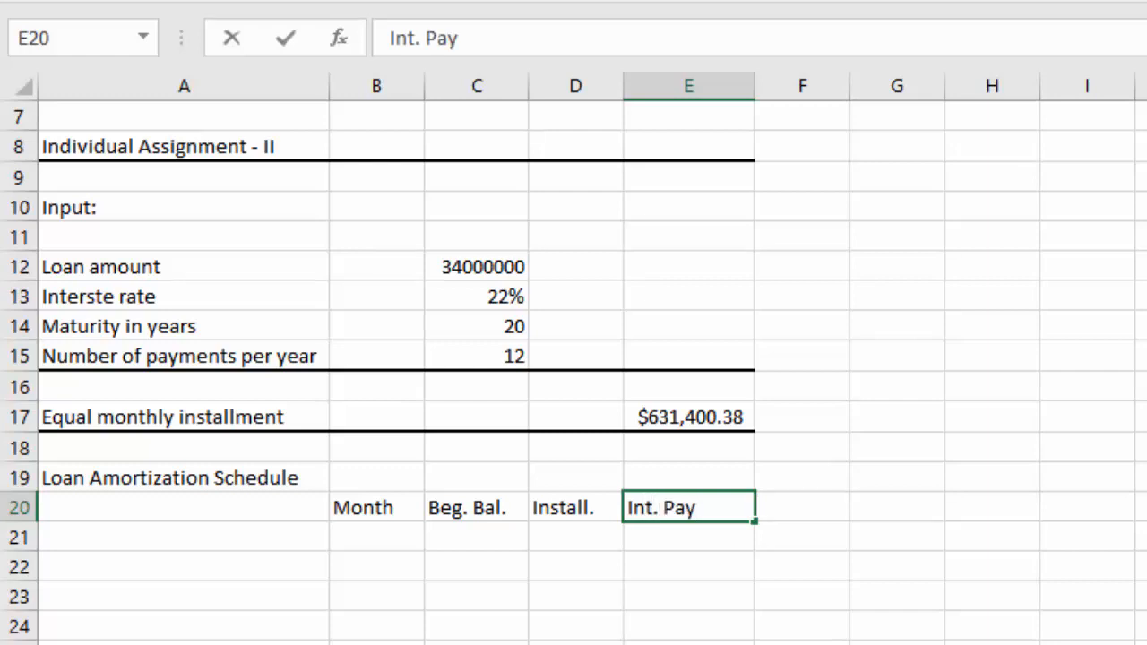
Complete the heading row with Int. Pay. in E20, Prn. Rep. in F20 and End. Bal. in G20
{"action": "key", "text": "Tab"}
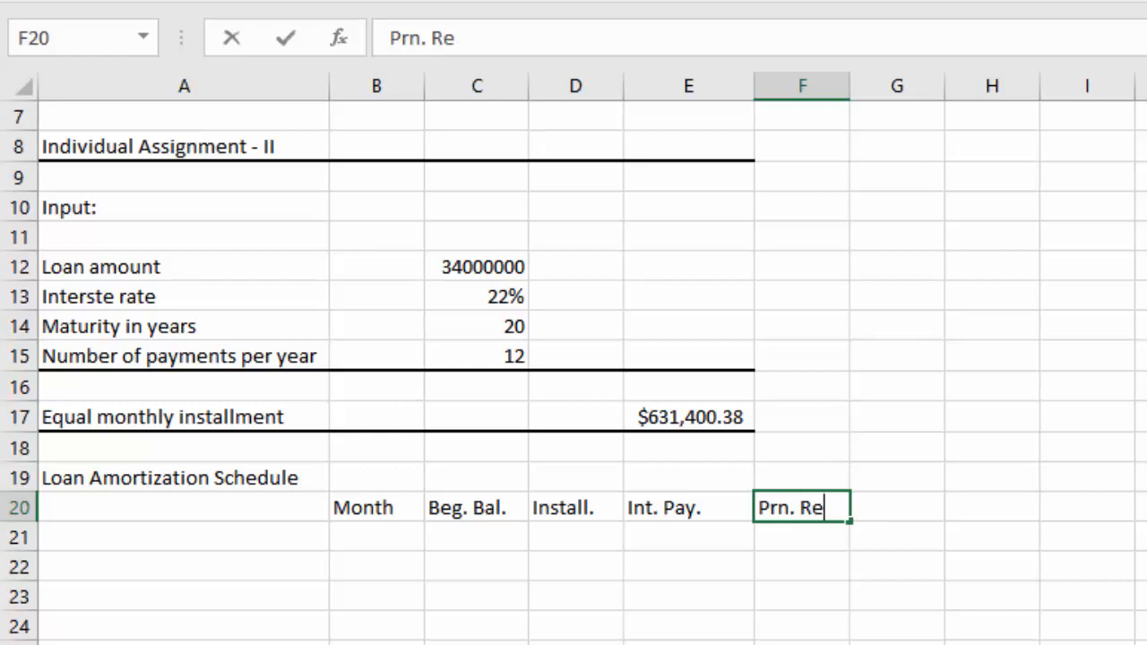
{"action": "type", "text": "pa"}
{"action": "key", "text": "Right"}
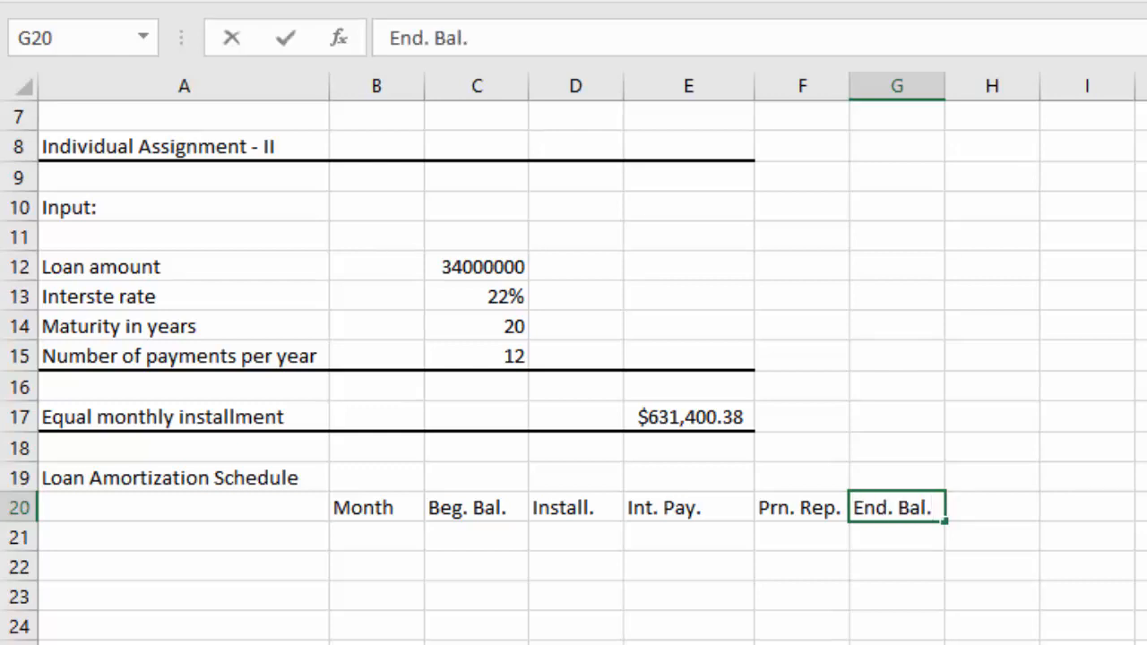
{"action": "key", "text": "Return"}
Enter the first two month numbers, 1 in B21 and 2 in B22
{"action": "left_click", "coordinate": [384, 536]}
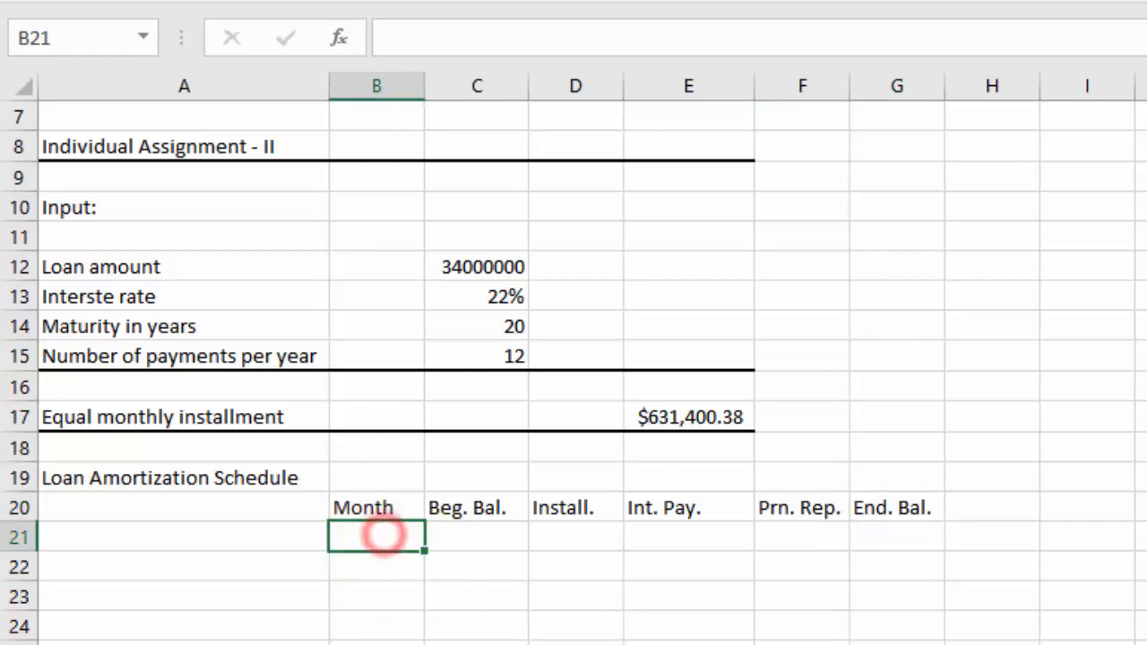
{"action": "scroll", "coordinate": [731, 628], "scroll_direction": "down", "scroll_amount": 3}
{"action": "scroll", "coordinate": [744, 638], "scroll_direction": "up", "scroll_amount": 1}
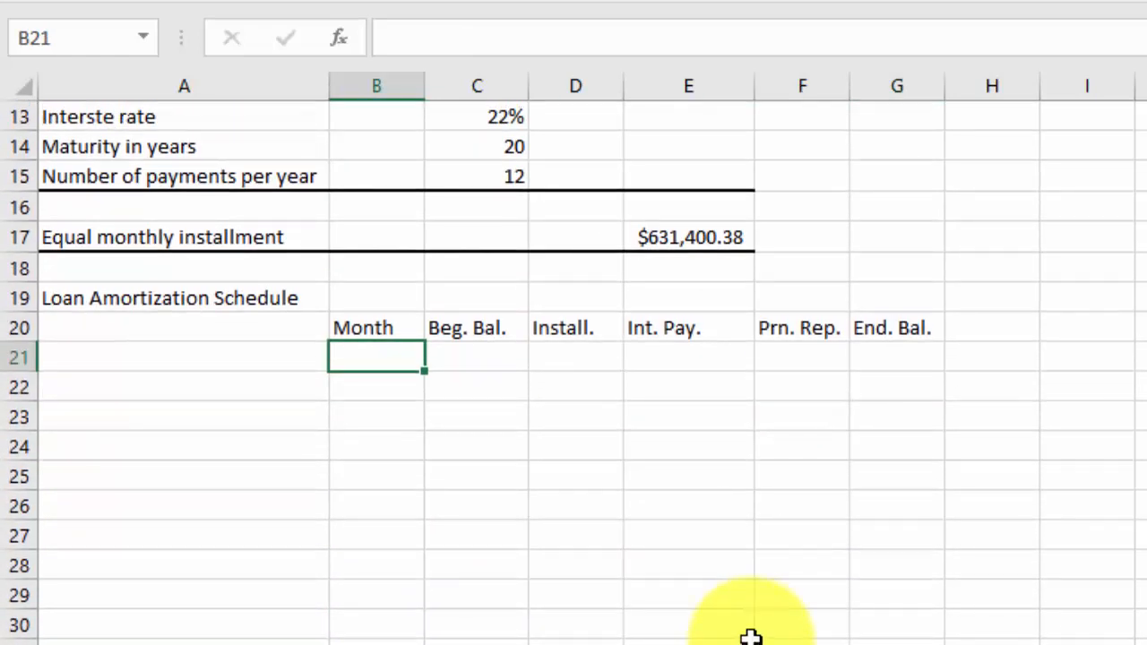
{"action": "scroll", "coordinate": [751, 637], "scroll_direction": "up", "scroll_amount": 4}
{"action": "scroll", "coordinate": [822, 637], "scroll_direction": "down", "scroll_amount": 3}
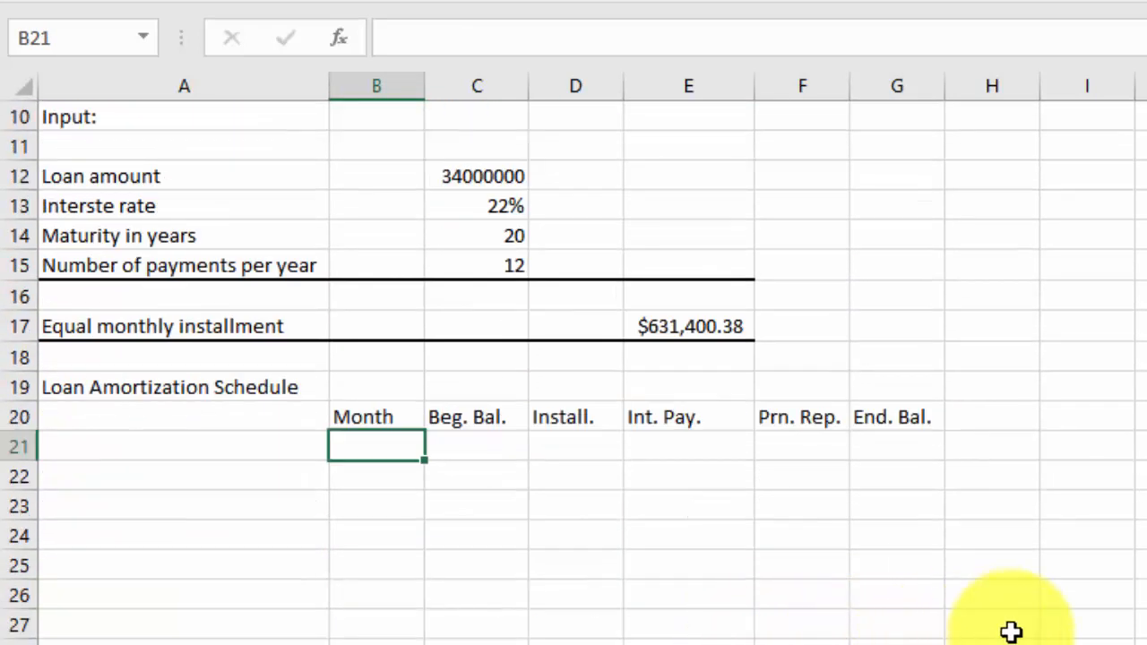
{"action": "key", "text": "Return"}
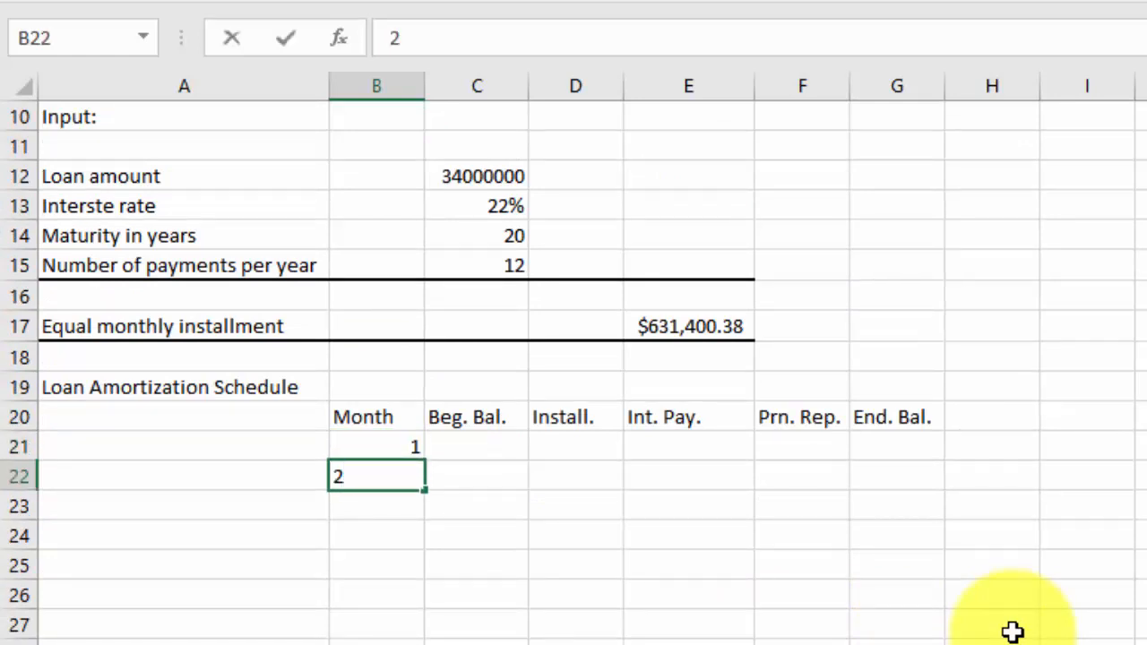
{"action": "key", "text": "Return"}
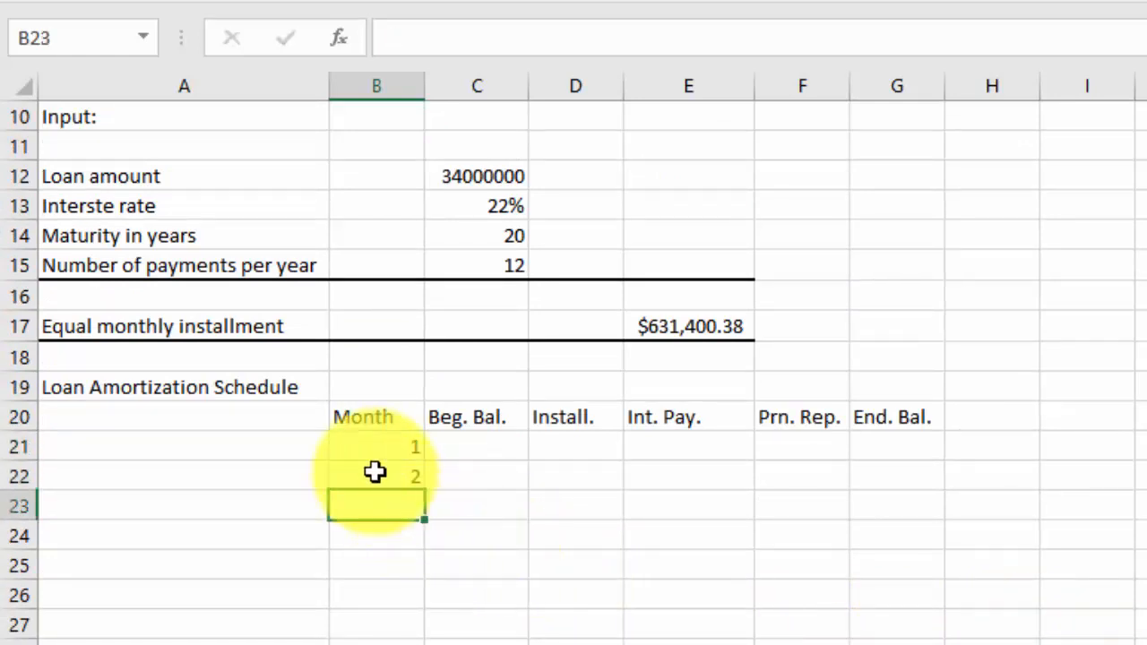
Extend the month number series from B21:B22 down to 240 in B260
{"action": "left_click_drag", "start_coordinate": [374, 445], "coordinate": [376, 476]}
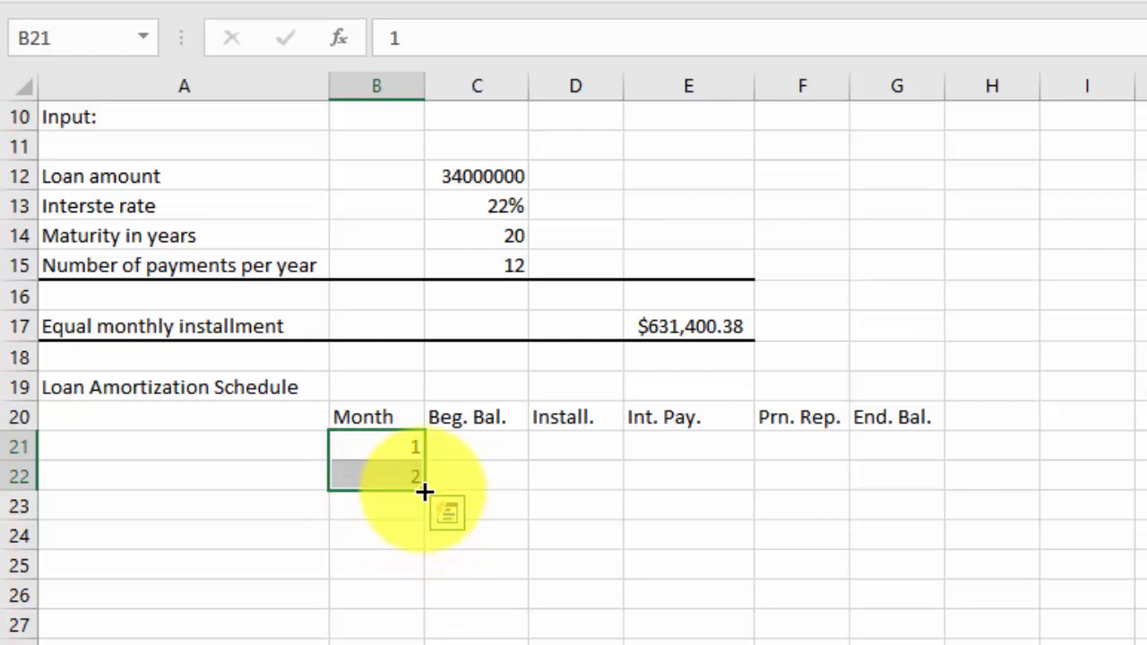
{"action": "left_click_drag", "start_coordinate": [424, 491], "coordinate": [378, 361]}
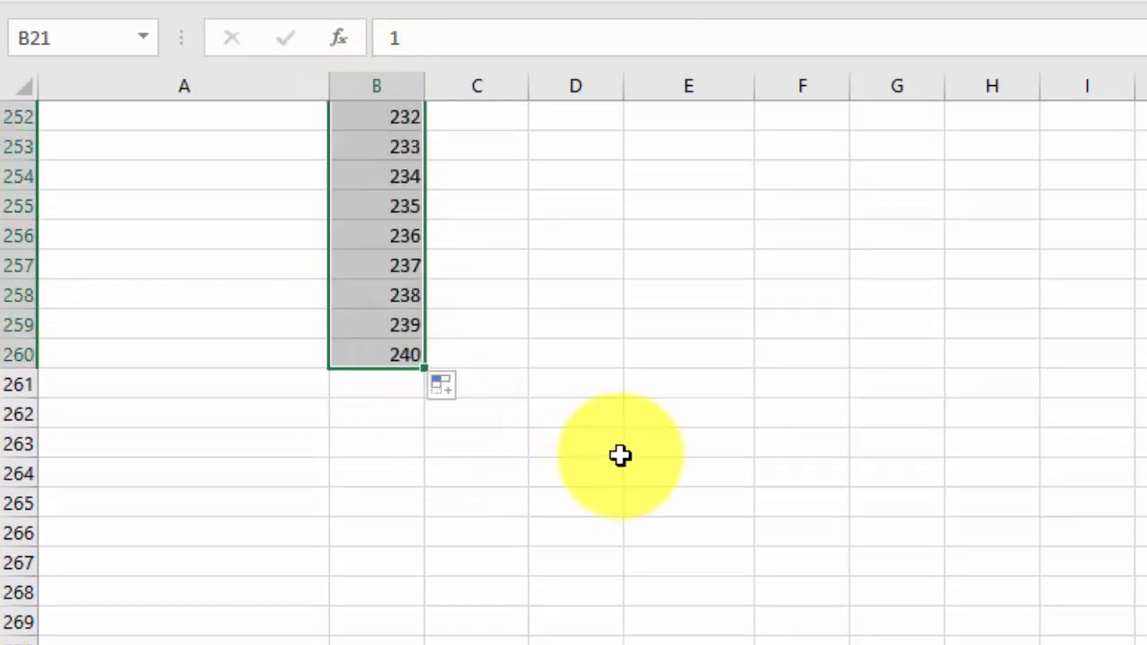
{"action": "scroll", "coordinate": [618, 451], "scroll_direction": "up", "scroll_amount": 20}
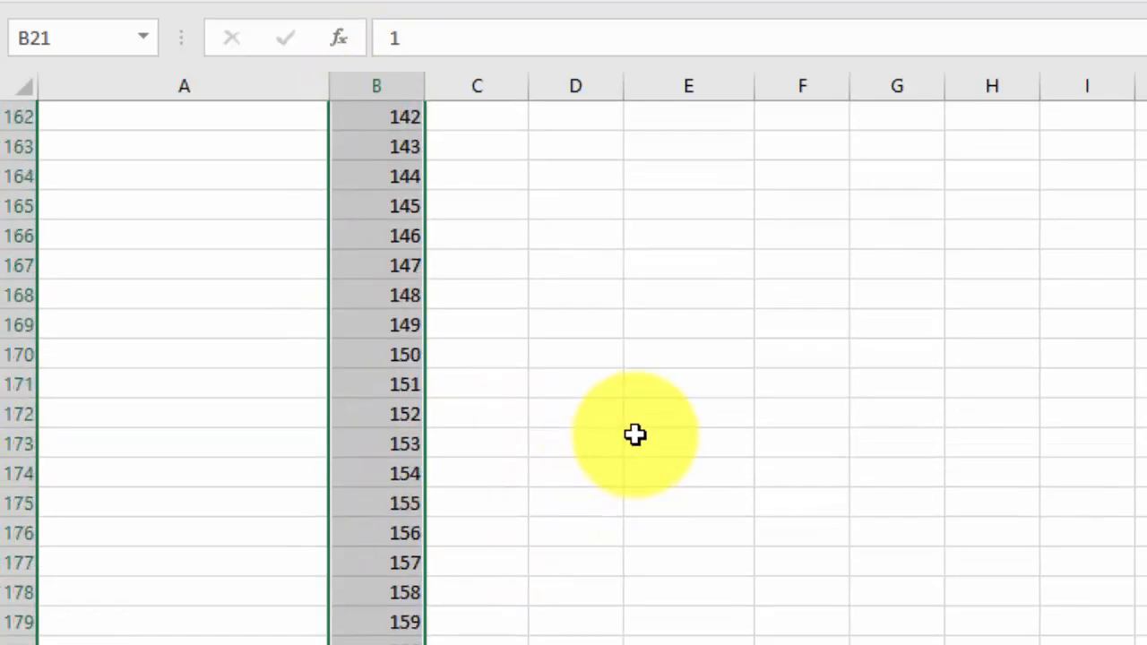
{"action": "scroll", "coordinate": [647, 428], "scroll_direction": "up", "scroll_amount": 20}
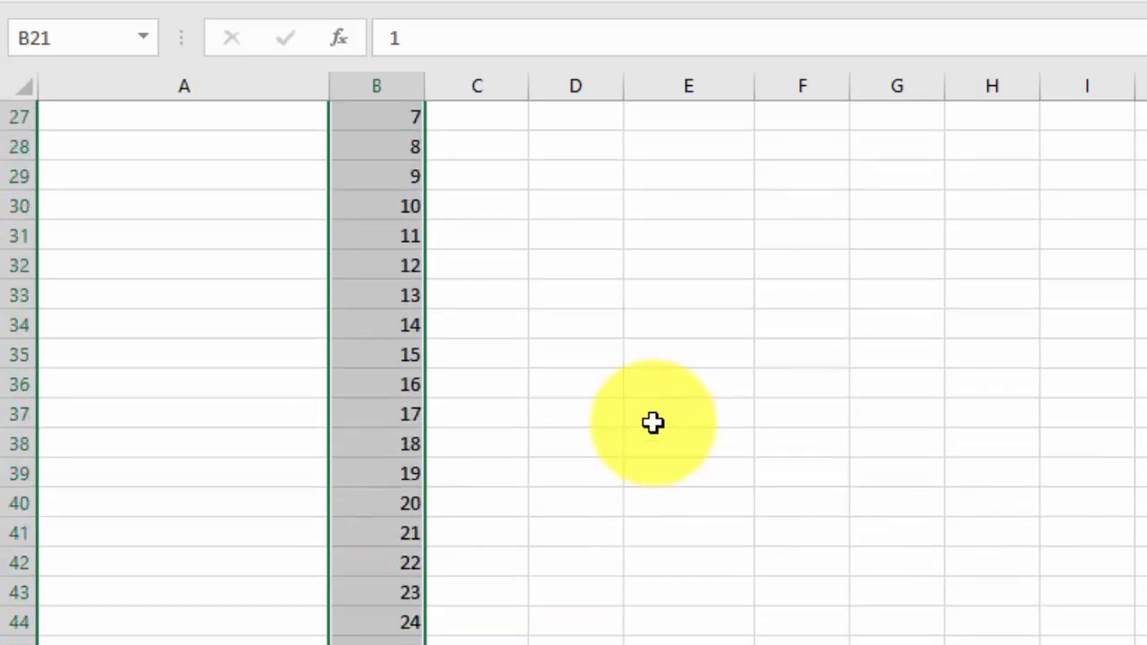
Format the schedule's heading row B20:G20 as bold with a bottom border
{"action": "scroll", "coordinate": [654, 424], "scroll_direction": "down", "scroll_amount": 2}
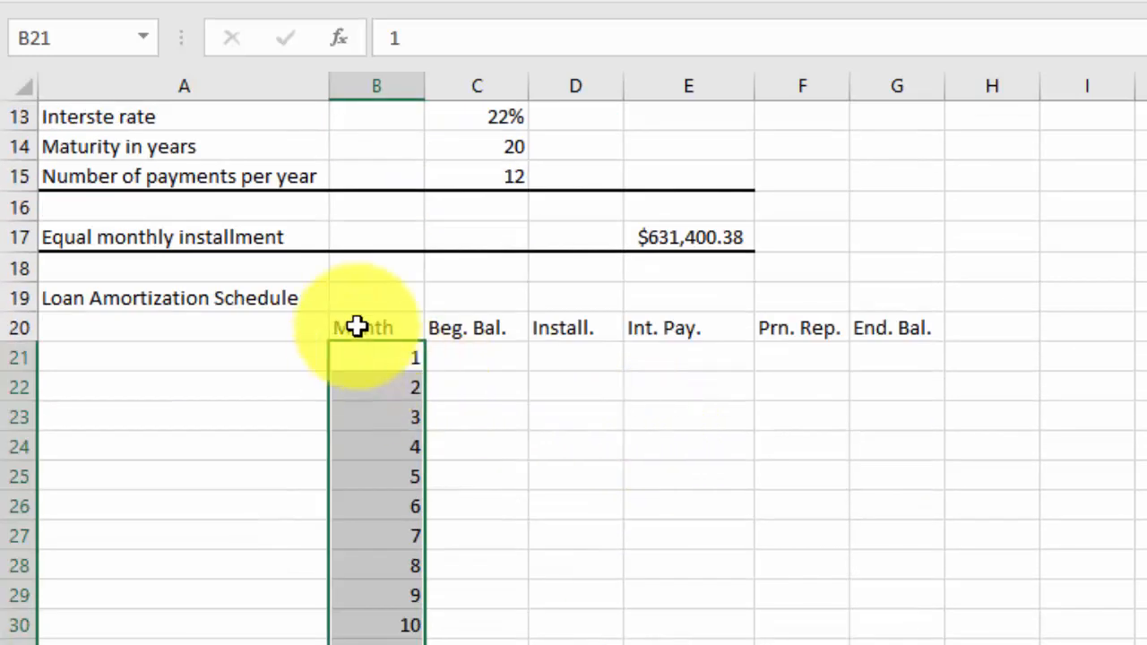
{"action": "left_click_drag", "start_coordinate": [358, 328], "coordinate": [941, 325]}
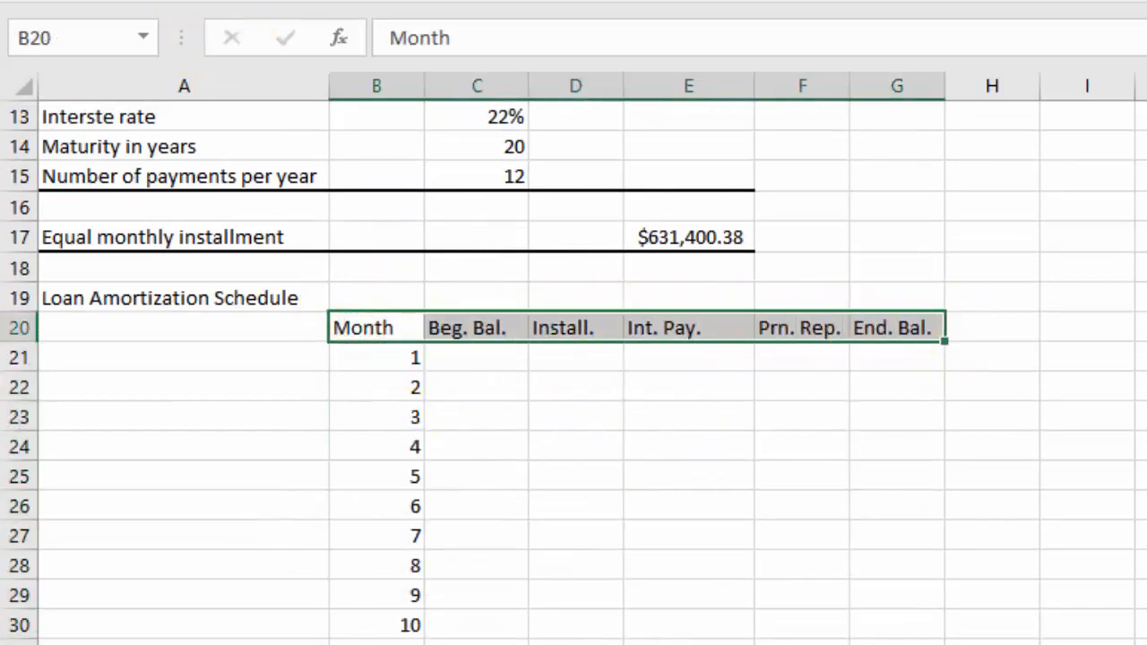
{"action": "left_click", "coordinate": [156, 0]}
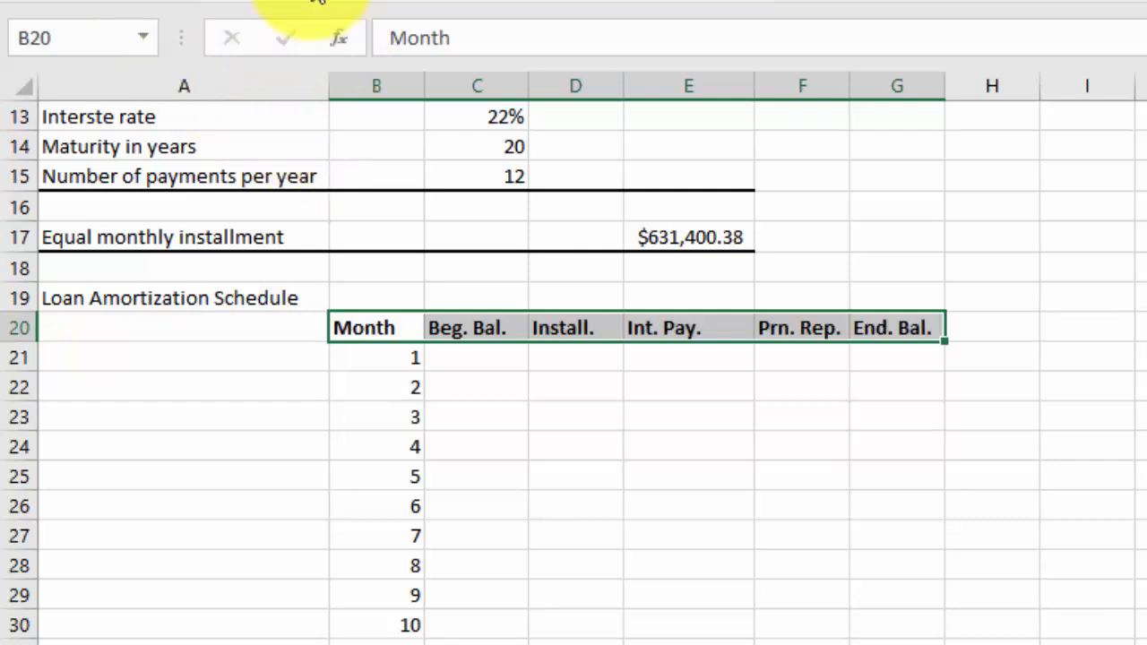
{"action": "left_click", "coordinate": [305, 0]}
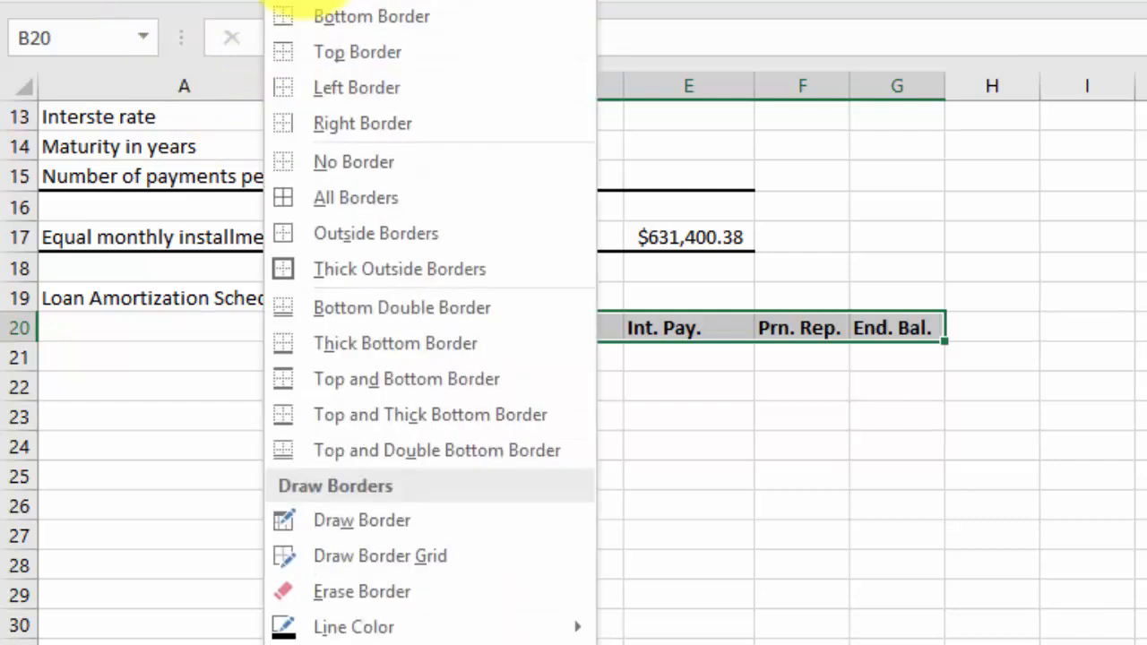
{"action": "left_click", "coordinate": [319, 18]}
{"action": "left_click", "coordinate": [703, 490]}
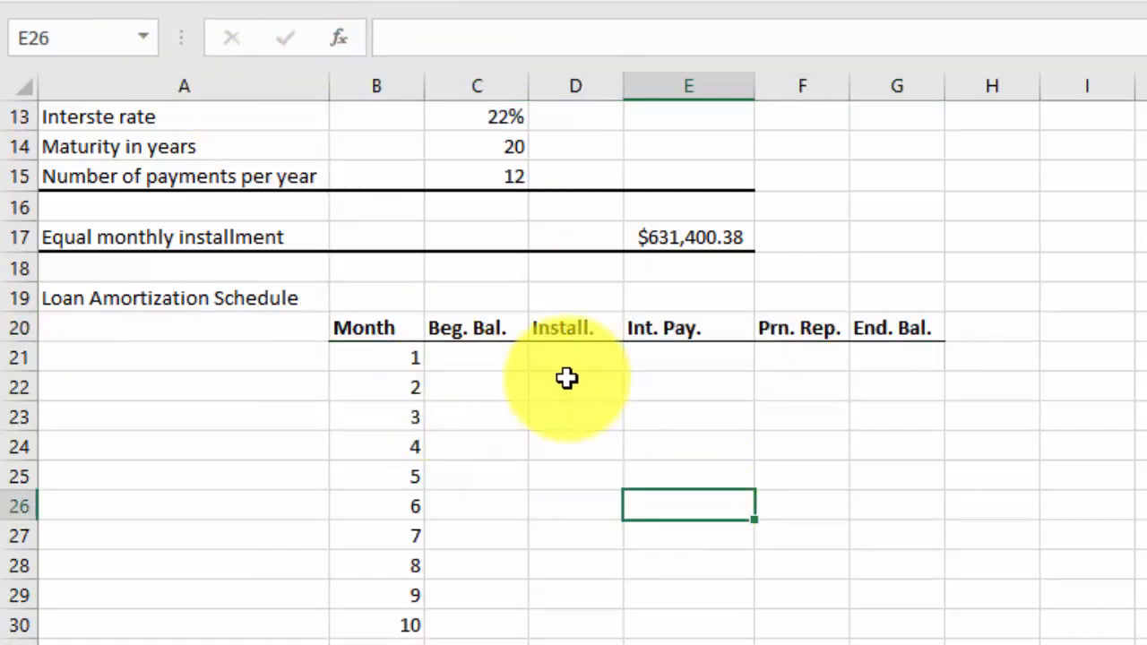
{"action": "left_click", "coordinate": [358, 332]}
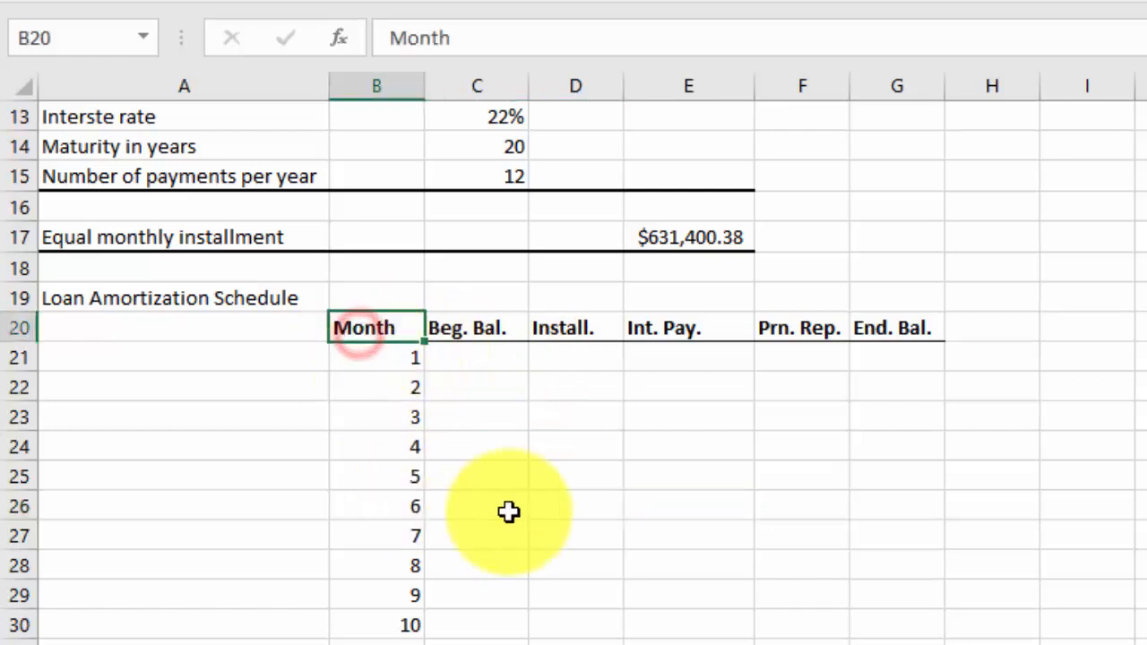
Link the month 1 beginning balance in C21 to the loan amount with =C12
{"action": "left_click", "coordinate": [587, 356]}
{"action": "key", "text": "Left"}
{"action": "scroll", "coordinate": [589, 382], "scroll_direction": "up", "scroll_amount": 3}
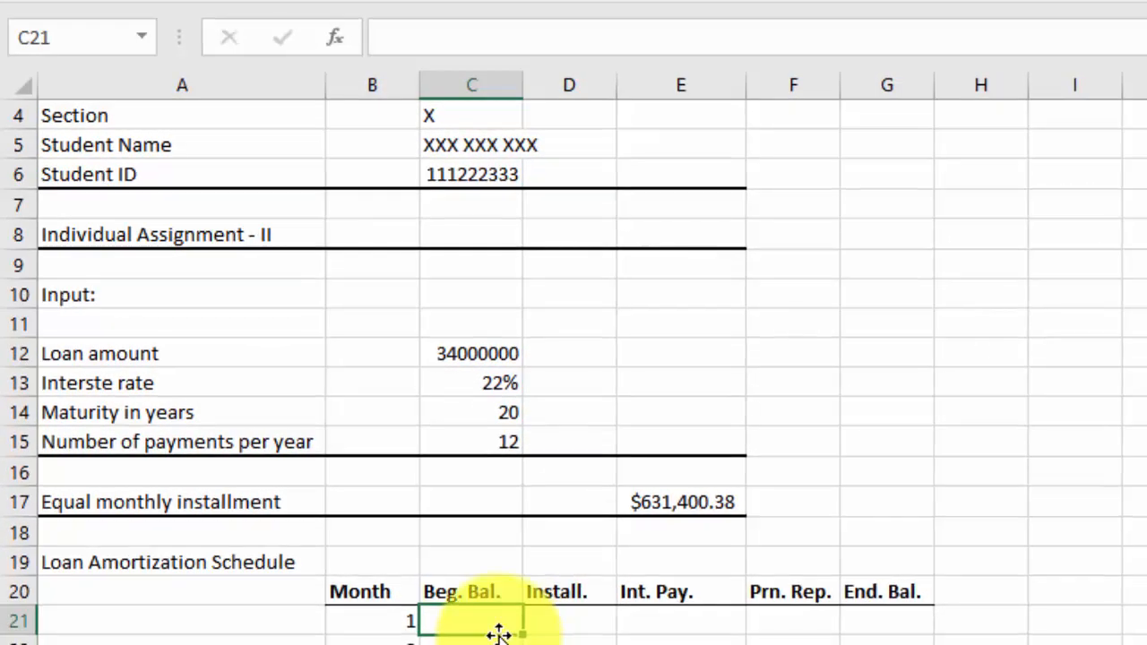
{"action": "type", "text": "="}
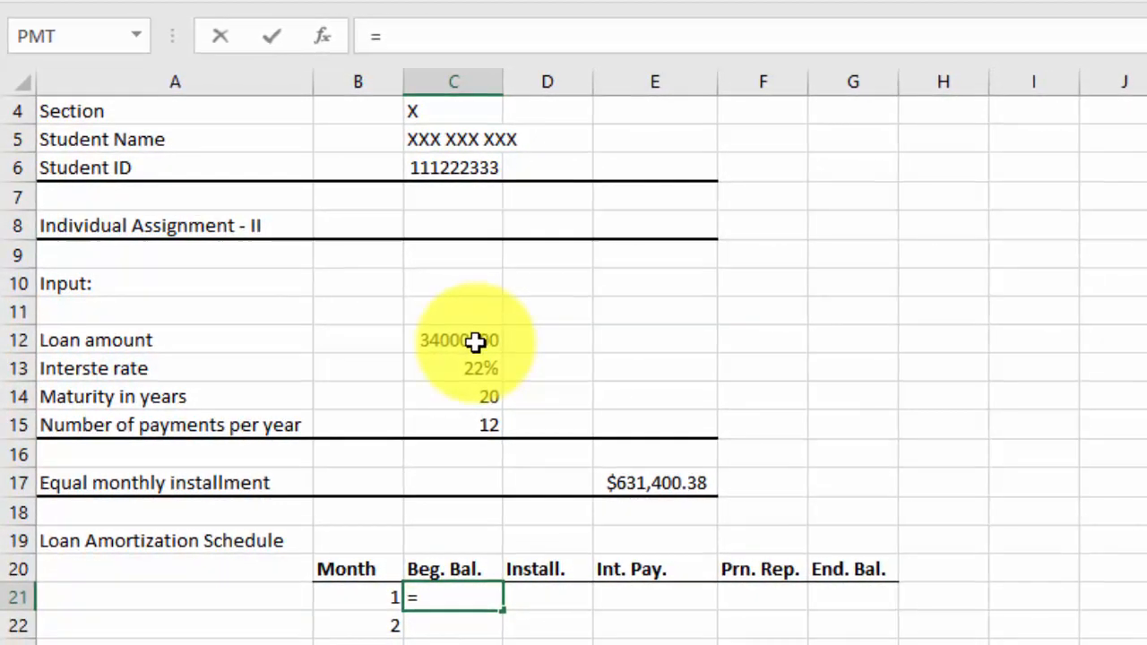
{"action": "left_click", "coordinate": [477, 342]}
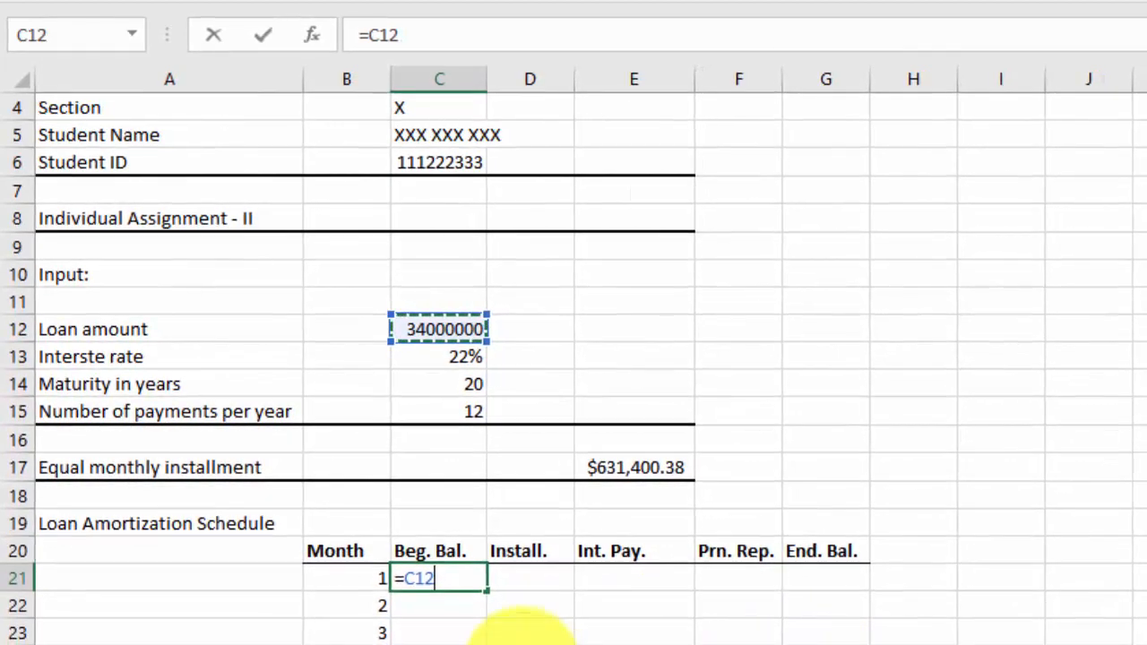
{"action": "key", "text": "Return"}
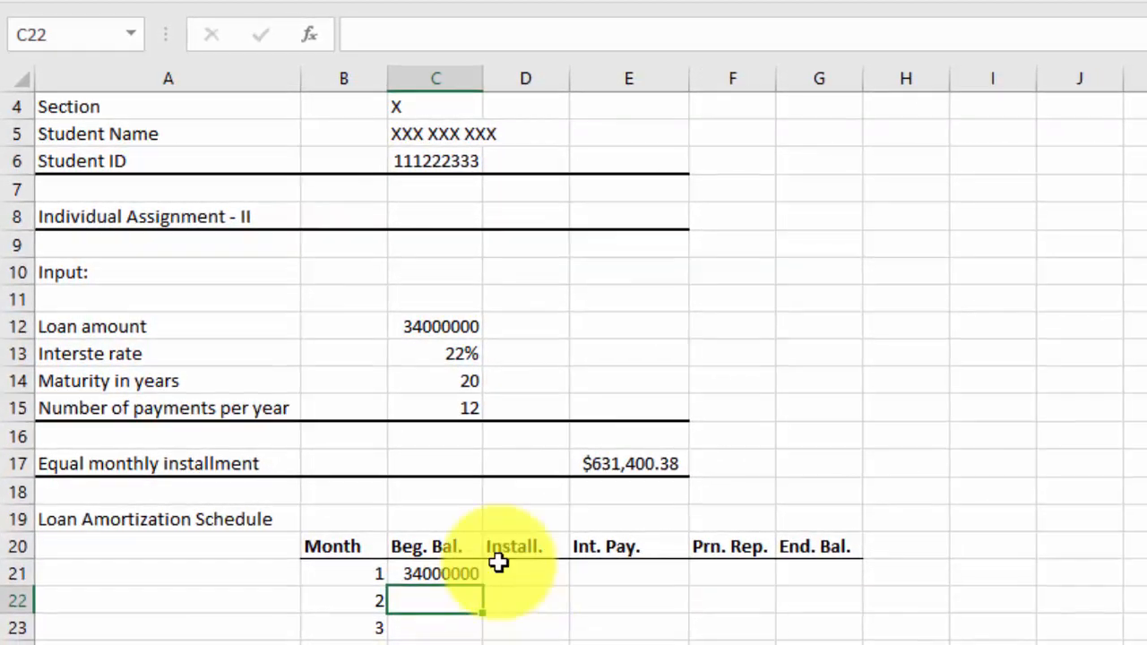
Link the month 1 installment in D21 to the equal monthly installment with the absolute reference =$E$17
{"action": "left_click", "coordinate": [512, 576]}
{"action": "key", "text": "F2"}
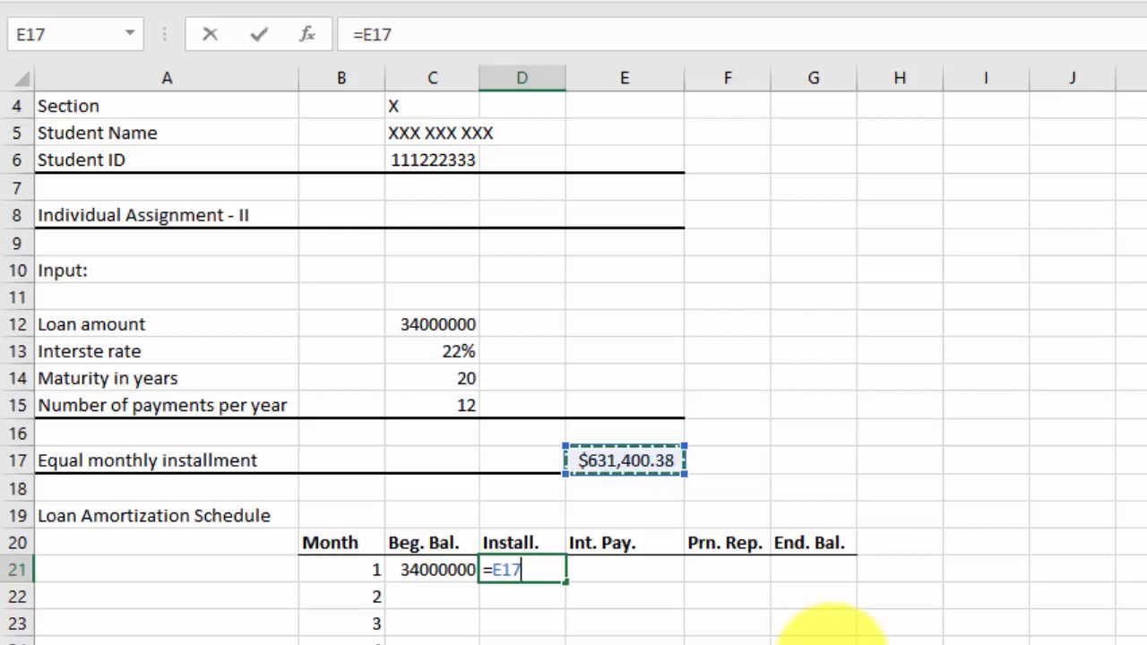
{"action": "key", "text": "F2"}
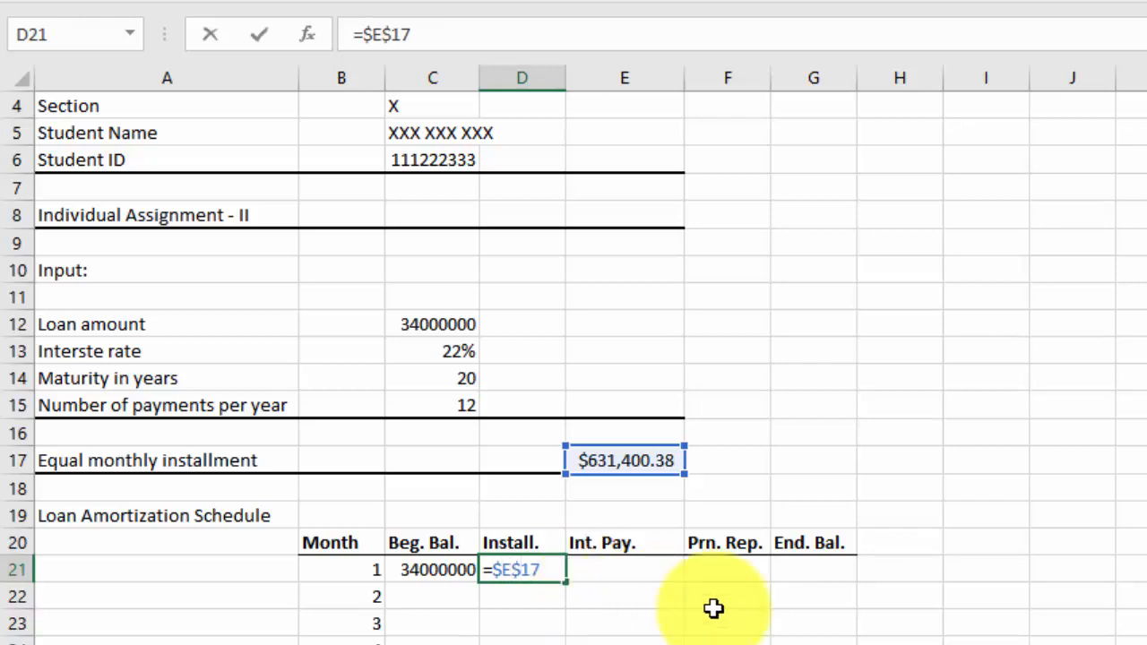
{"action": "key", "text": "Return"}
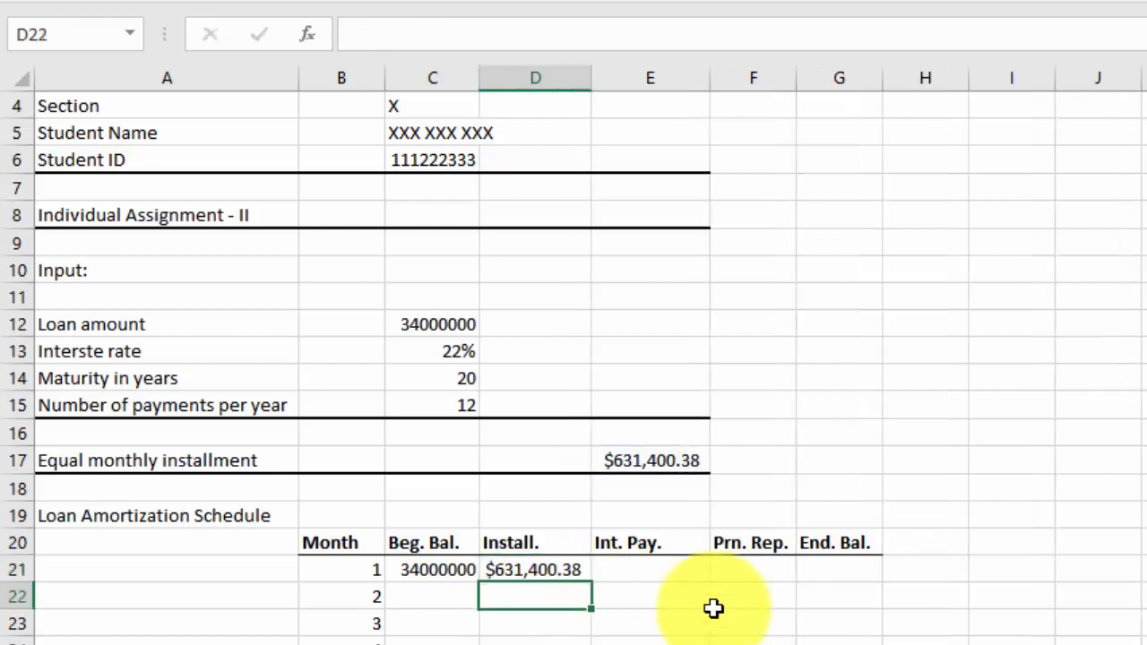
Fill the installment formula in D21 down the column alongside all the month numbers
{"action": "left_click", "coordinate": [566, 571]}
{"action": "mouse_move", "coordinate": [594, 583]}
{"action": "left_mouse_down"}
{"action": "mouse_move", "coordinate": [592, 644]}
{"action": "mouse_move", "coordinate": [583, 574]}
{"action": "left_mouse_up"}
{"action": "scroll", "coordinate": [786, 545], "scroll_direction": "up", "scroll_amount": 18}
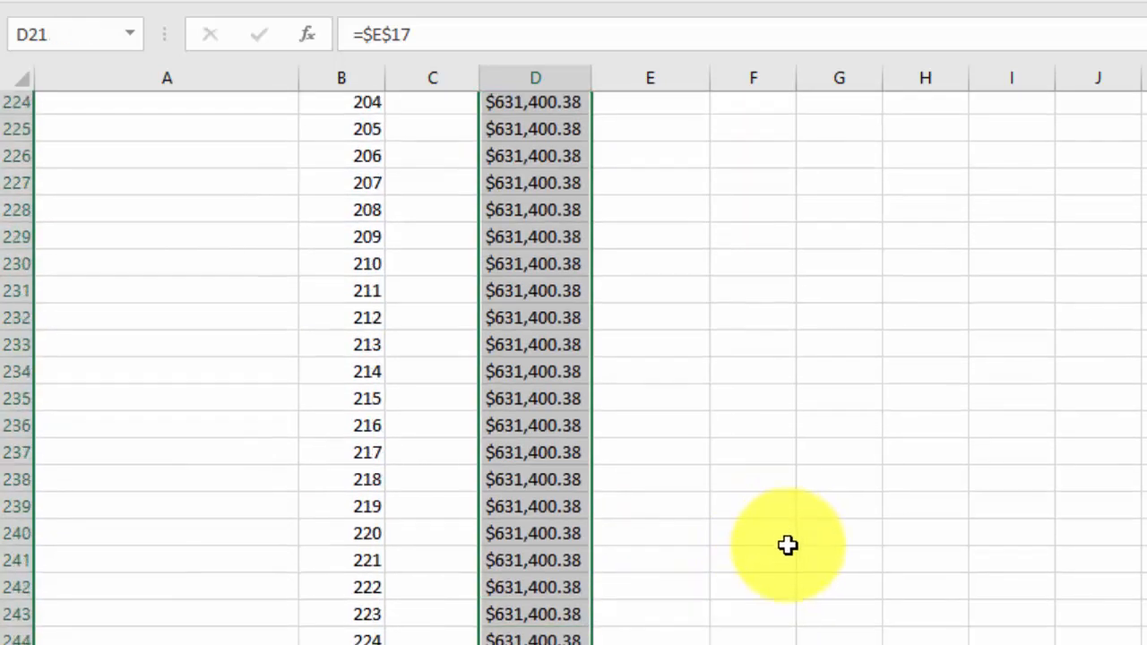
{"action": "scroll", "coordinate": [787, 544], "scroll_direction": "up", "scroll_amount": 20}
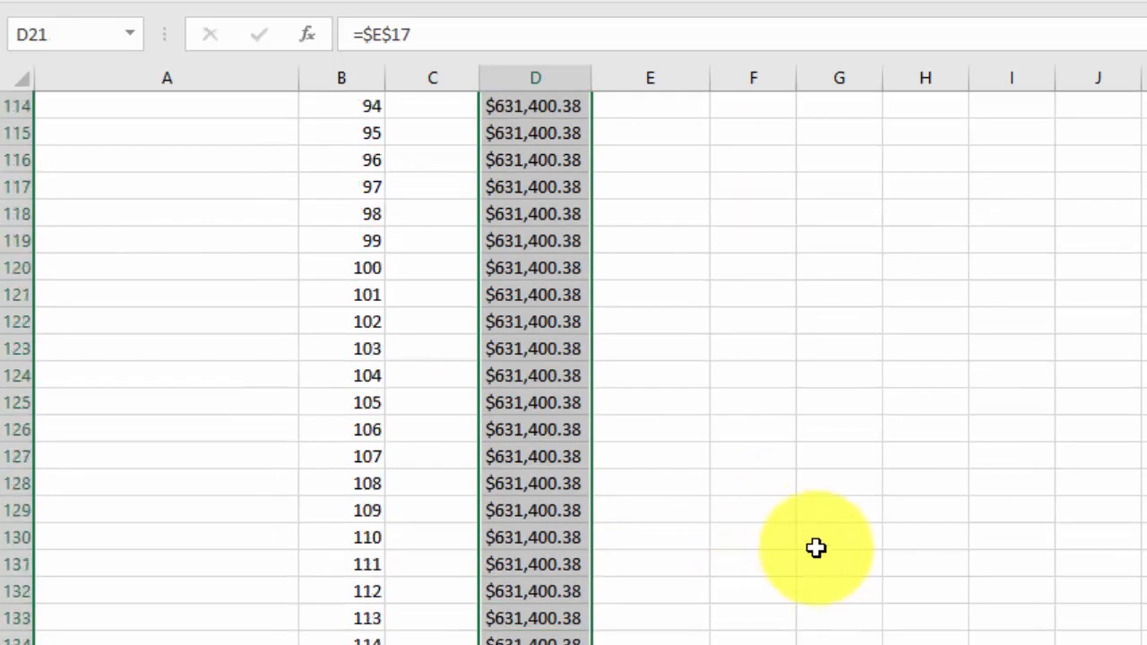
{"action": "scroll", "coordinate": [769, 588], "scroll_direction": "up", "scroll_amount": 20}
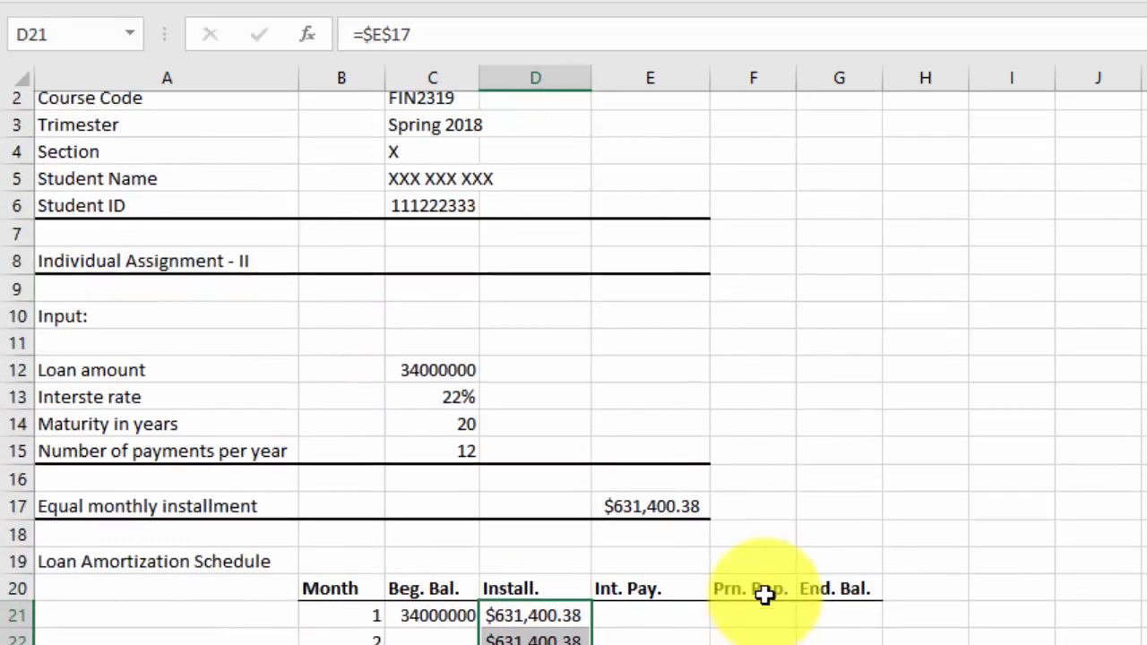
{"action": "scroll", "coordinate": [764, 595], "scroll_direction": "down", "scroll_amount": 4}
{"action": "scroll", "coordinate": [764, 594], "scroll_direction": "down", "scroll_amount": 1}
{"action": "scroll", "coordinate": [717, 574], "scroll_direction": "up", "scroll_amount": 2}
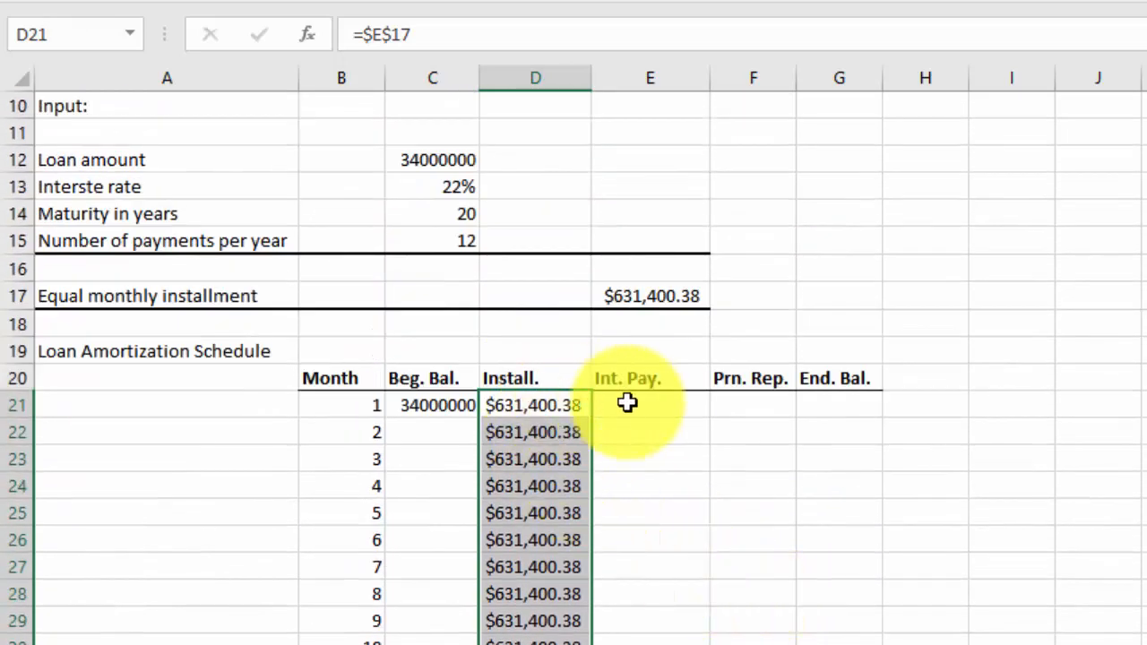
Calculate the month 1 interest payment in E21 with =C21*C$13/C$15, keeping the rate and payments-per-year rows fixed
{"action": "left_click", "coordinate": [657, 399]}
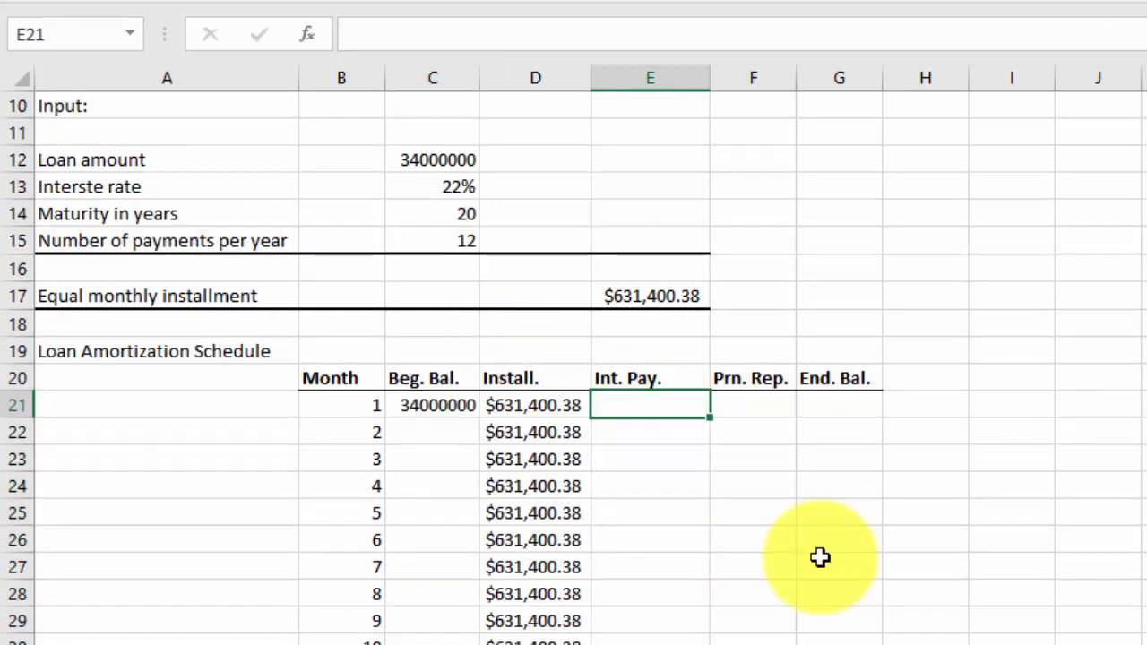
{"action": "type", "text": "="}
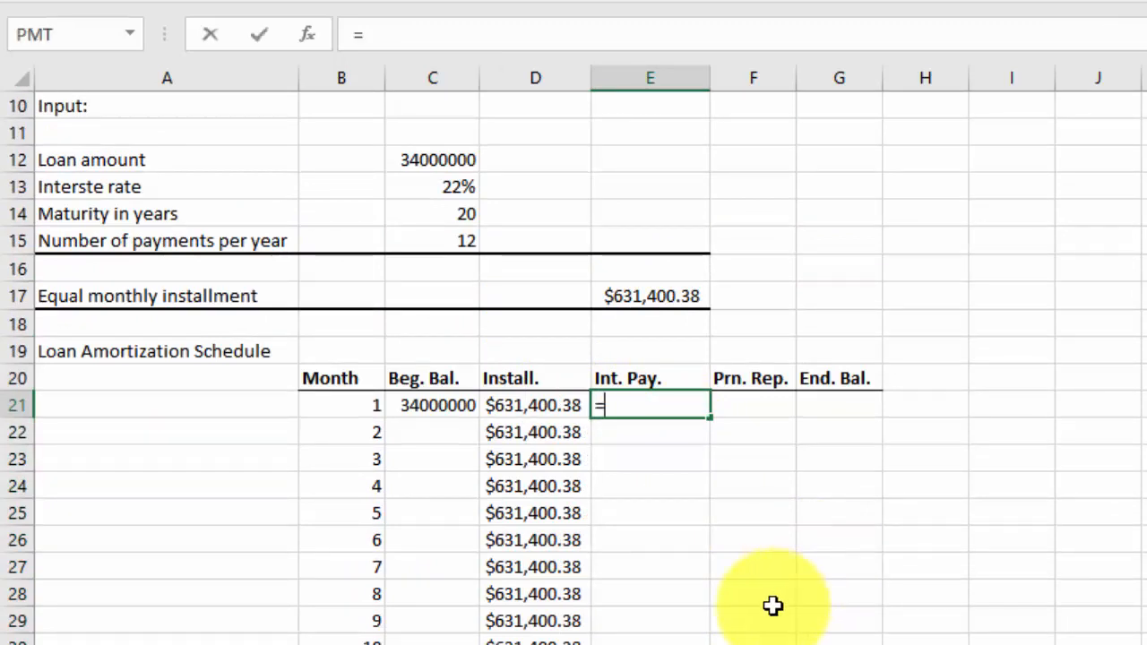
{"action": "left_click", "coordinate": [451, 405]}
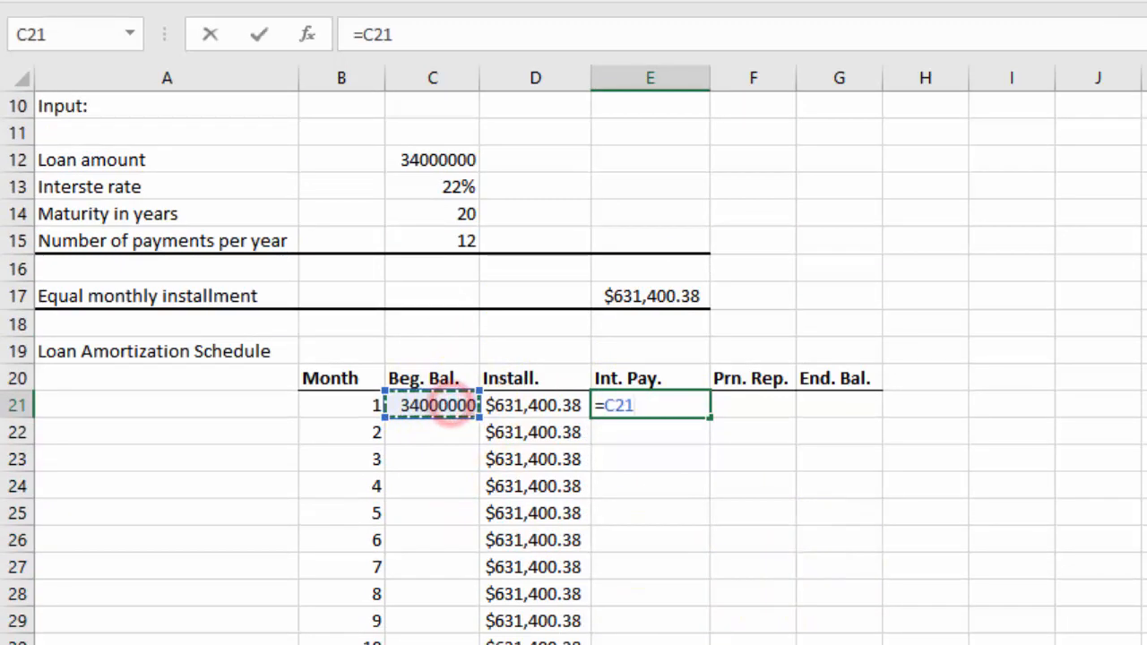
{"action": "type", "text": "*"}
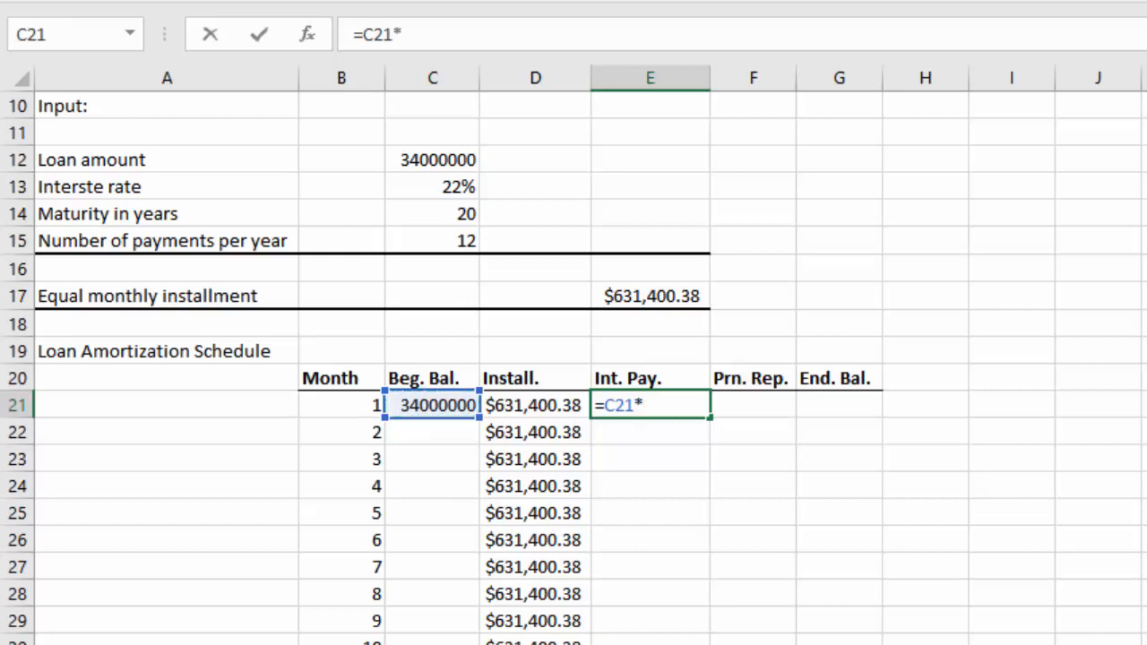
{"action": "left_click", "coordinate": [429, 188]}
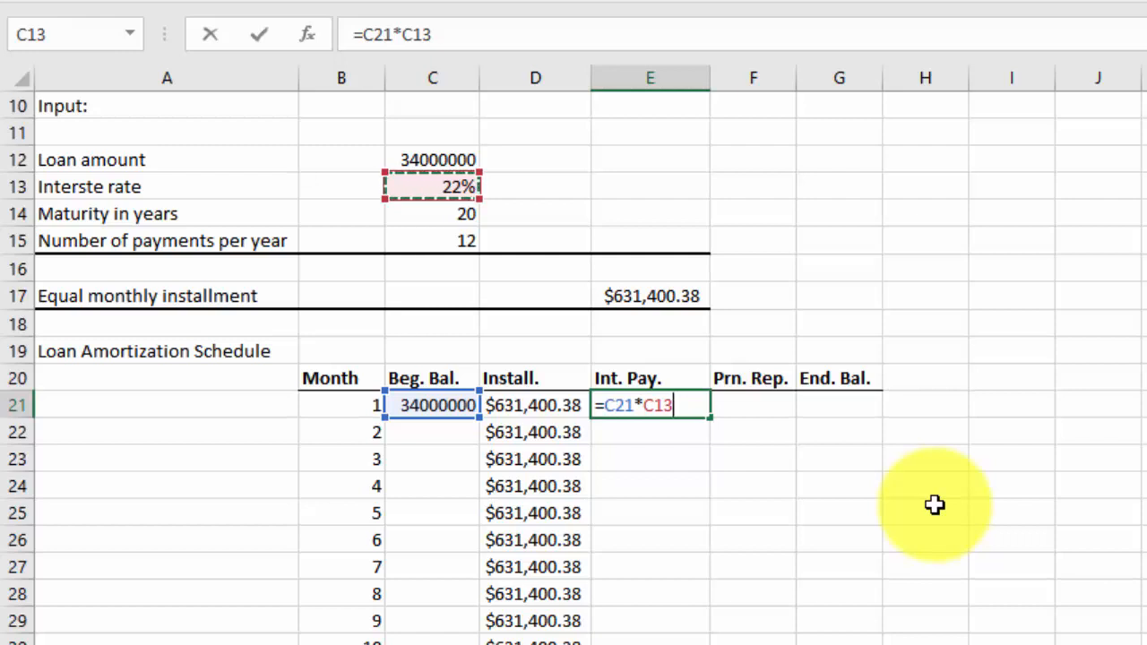
{"action": "type", "text": "/"}
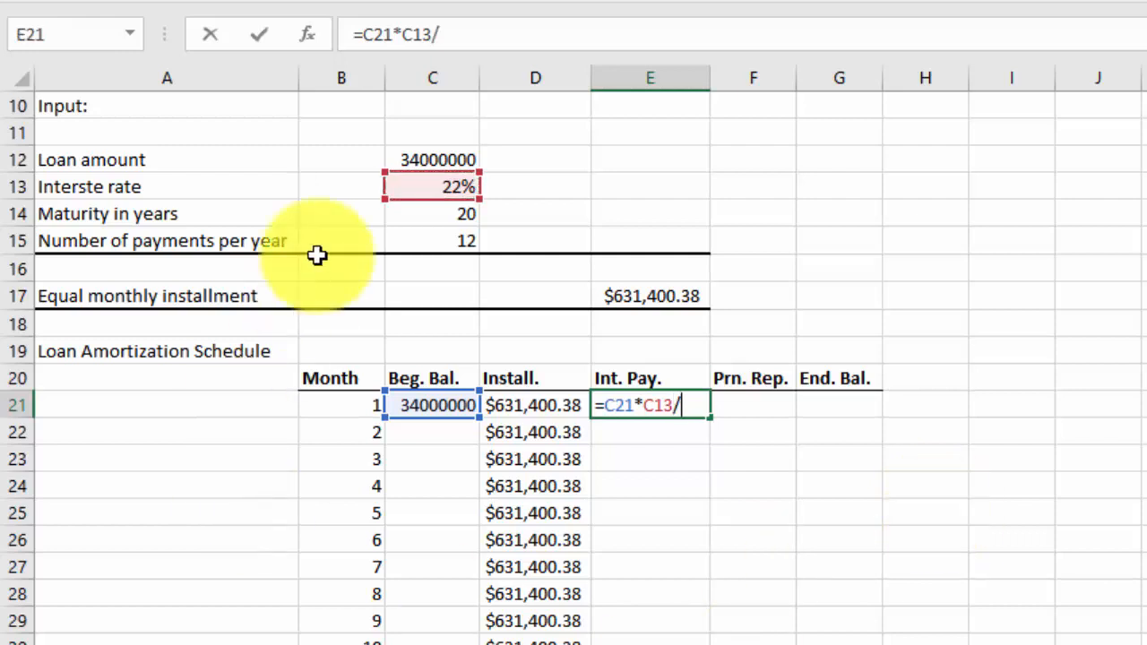
{"action": "left_click", "coordinate": [433, 241]}
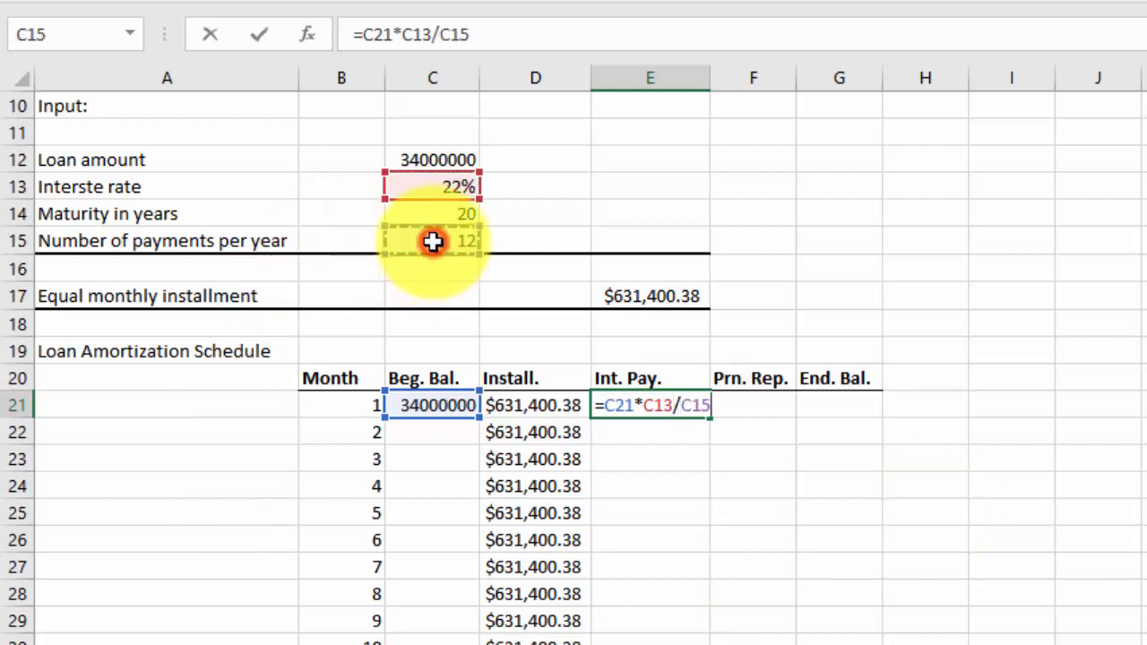
{"action": "left_click", "coordinate": [657, 406]}
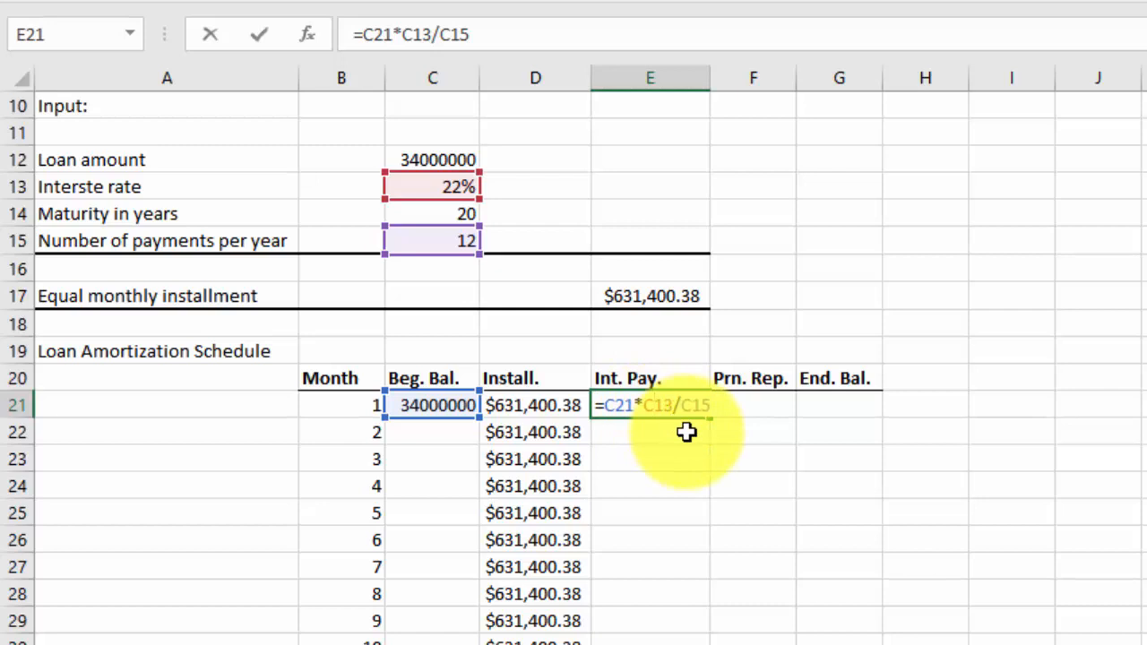
{"action": "type", "text": "$"}
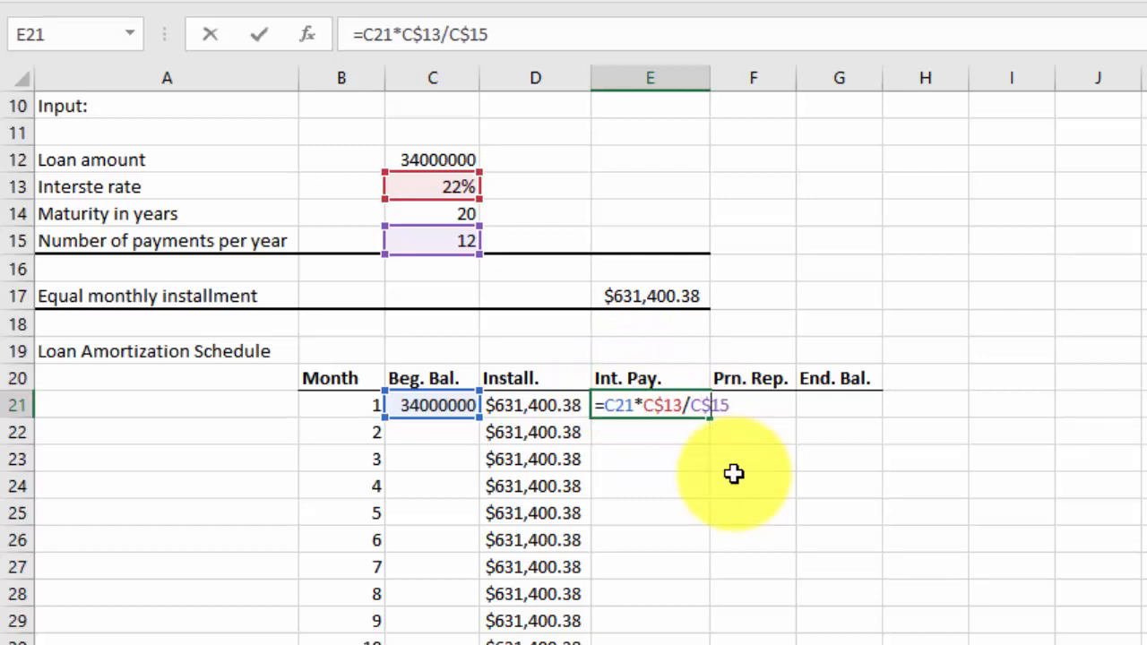
{"action": "key", "text": "Return"}
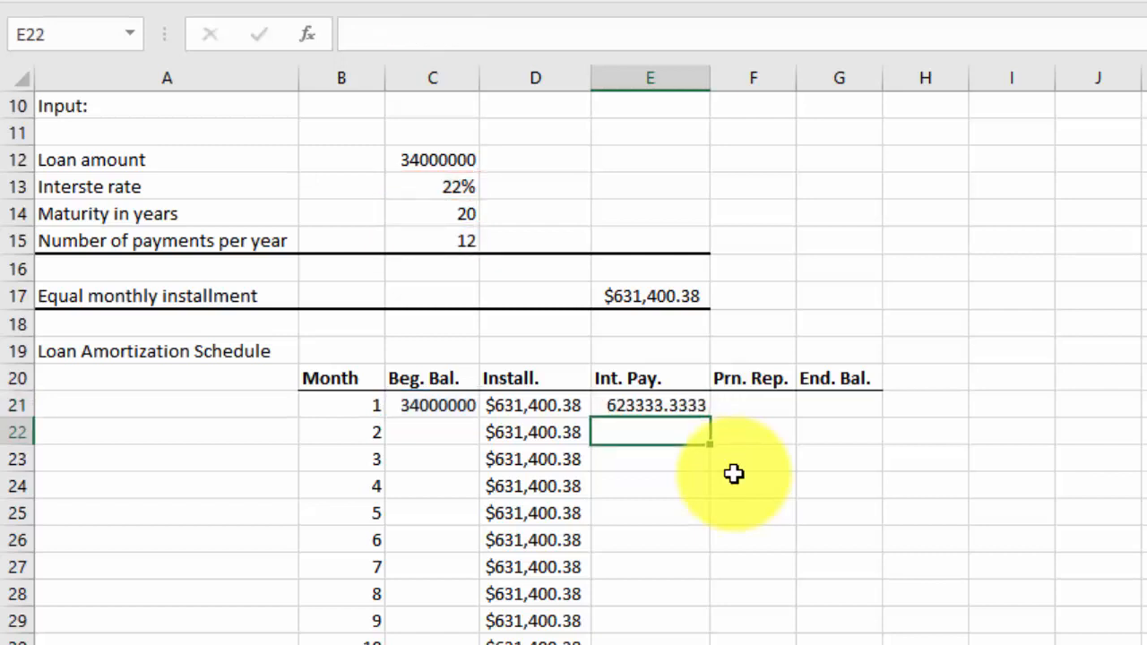
Calculate the month 1 principal repayment in F21 as installment minus interest with =D21-E21
{"action": "left_click", "coordinate": [759, 408]}
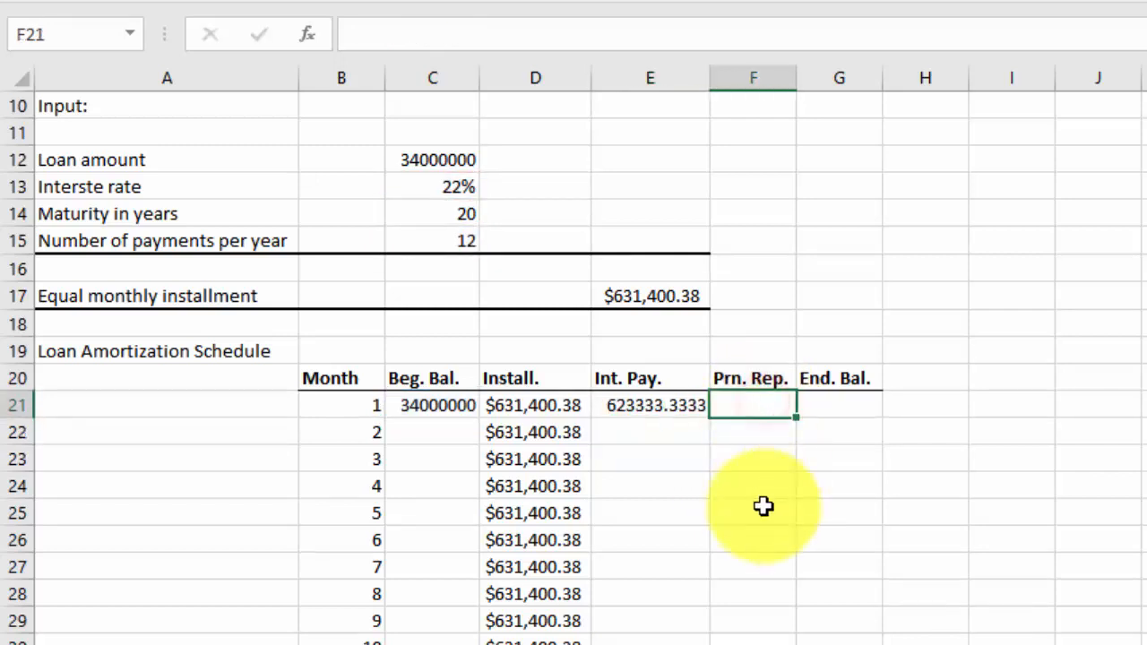
{"action": "type", "text": "="}
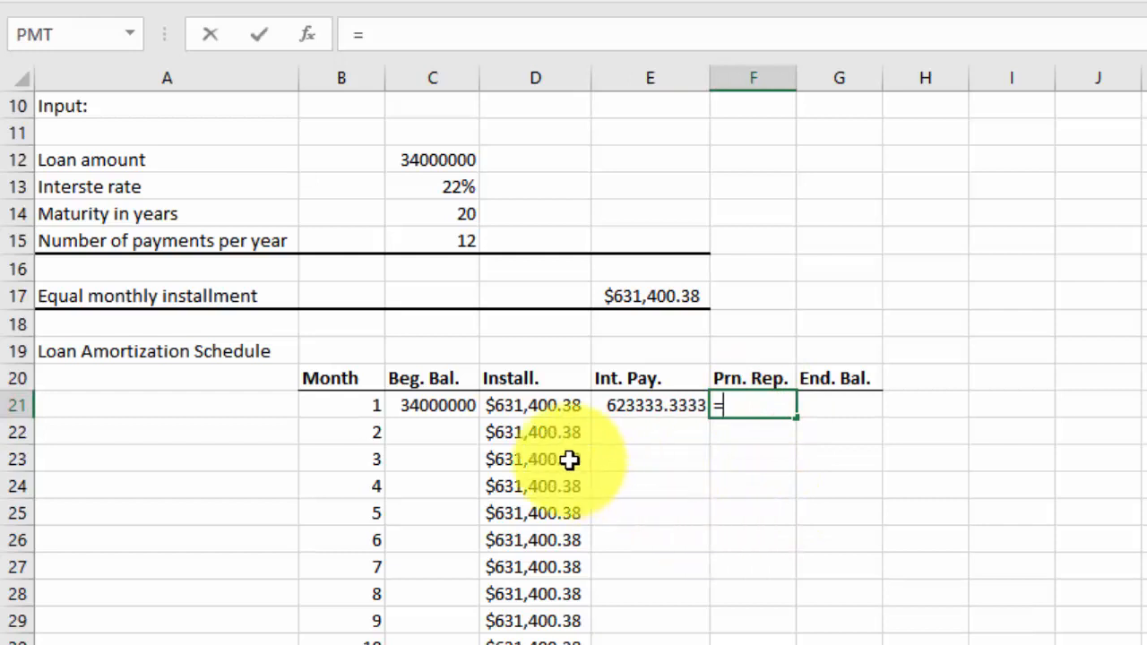
{"action": "left_click", "coordinate": [507, 405]}
{"action": "type", "text": "-"}
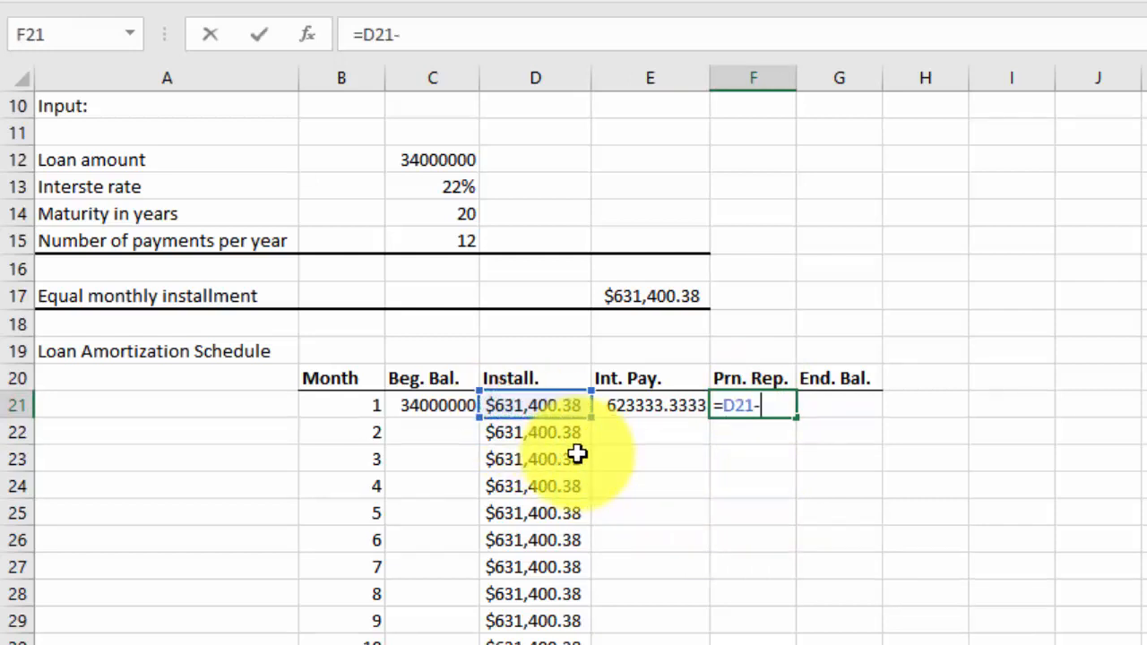
{"action": "left_click", "coordinate": [638, 405]}
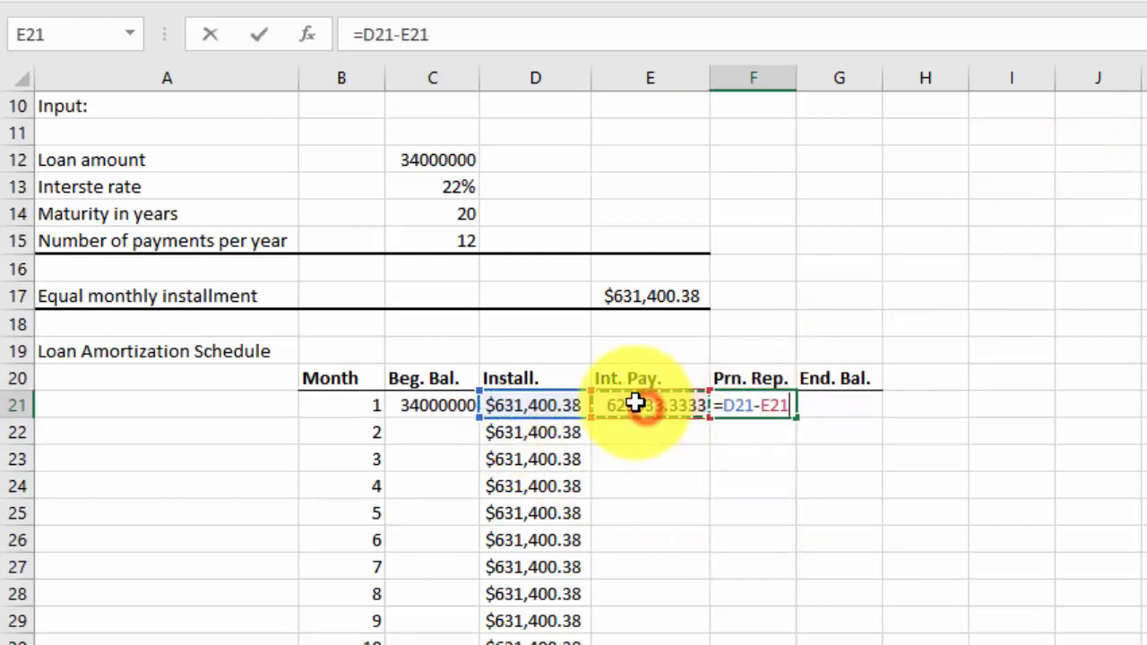
{"action": "key", "text": "Return"}
Calculate the month 1 ending balance in G21 as beginning balance minus principal repayment with =C21-F21
{"action": "left_click", "coordinate": [853, 399]}
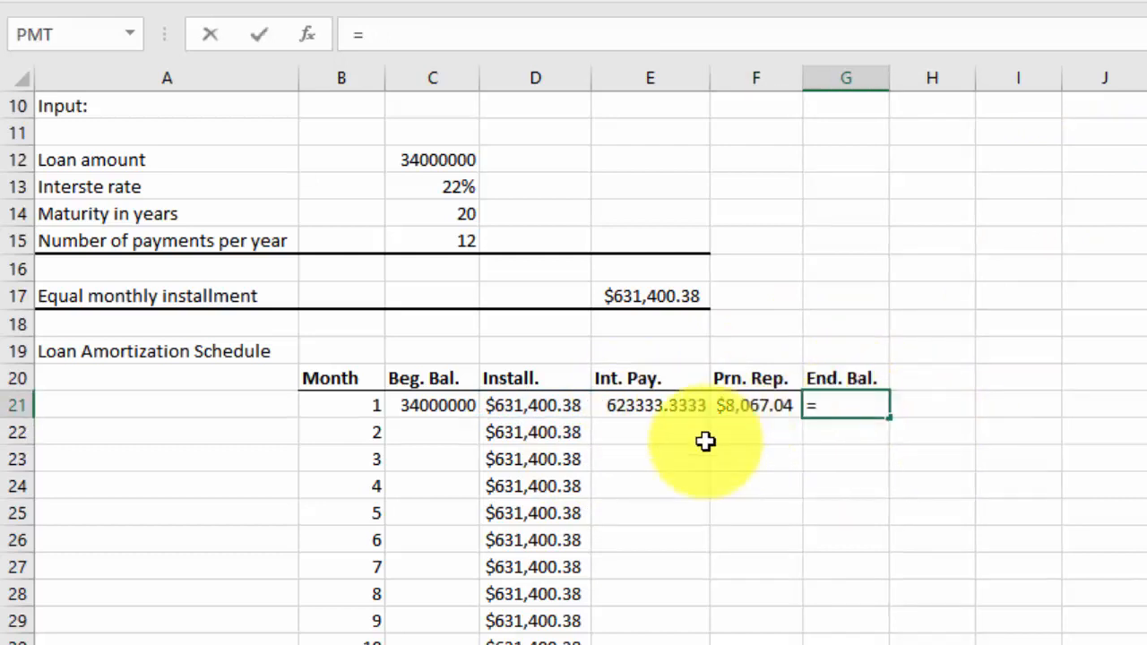
{"action": "left_click", "coordinate": [463, 407]}
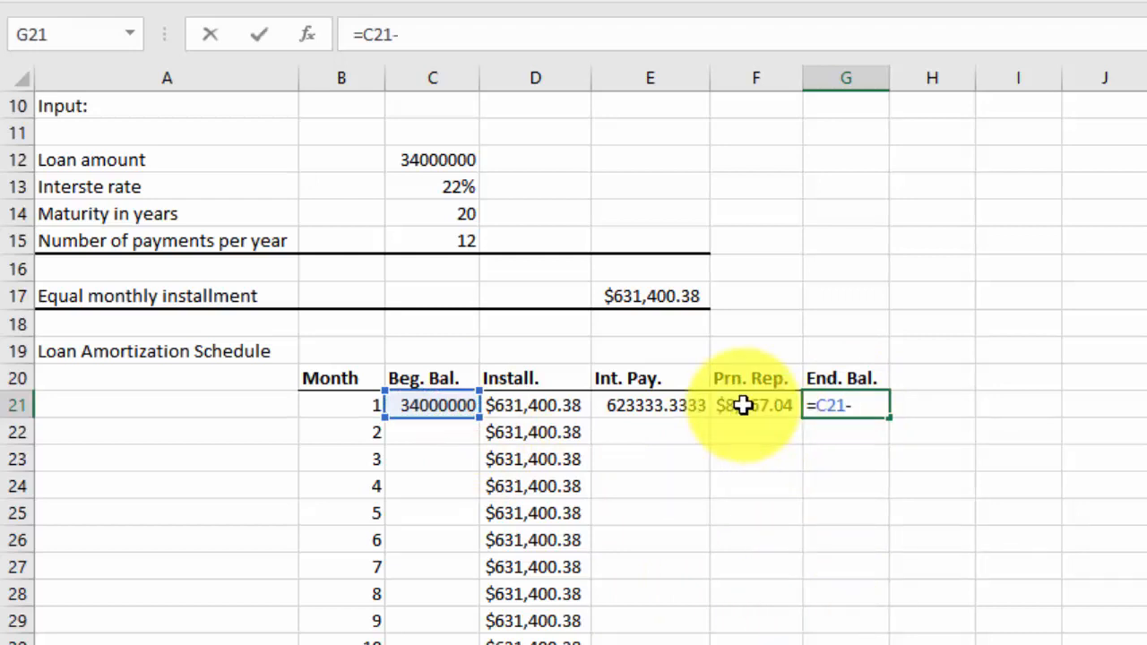
{"action": "key", "text": "Return"}
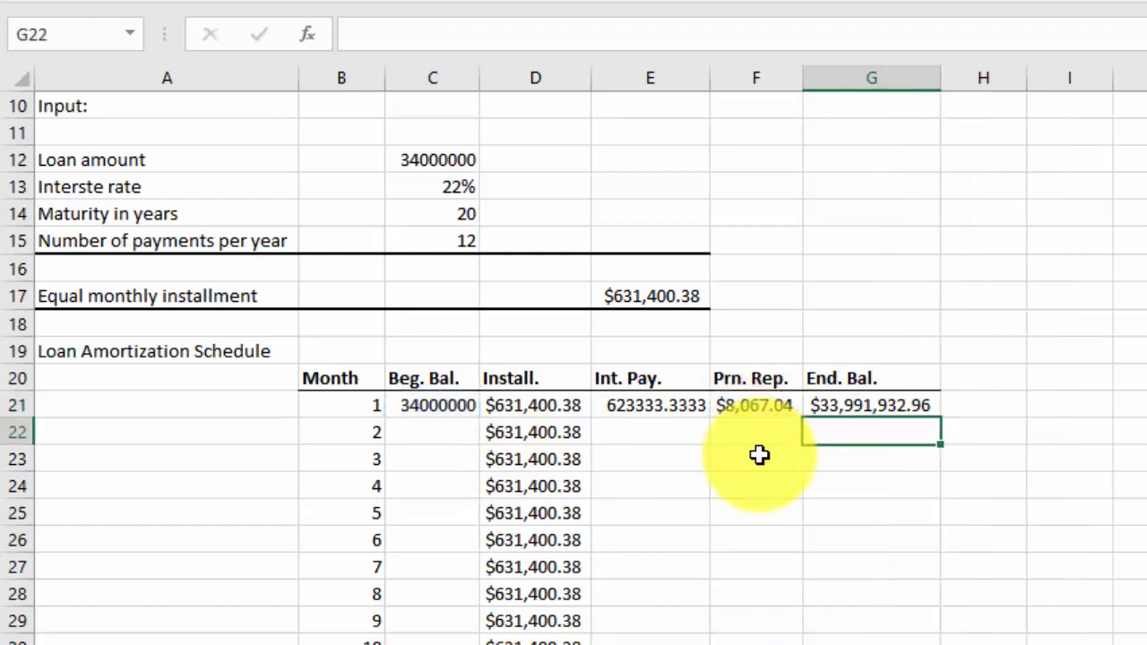
Link the month 2 beginning balance in C22 to the month 1 ending balance with =G21
{"action": "left_click", "coordinate": [433, 429]}
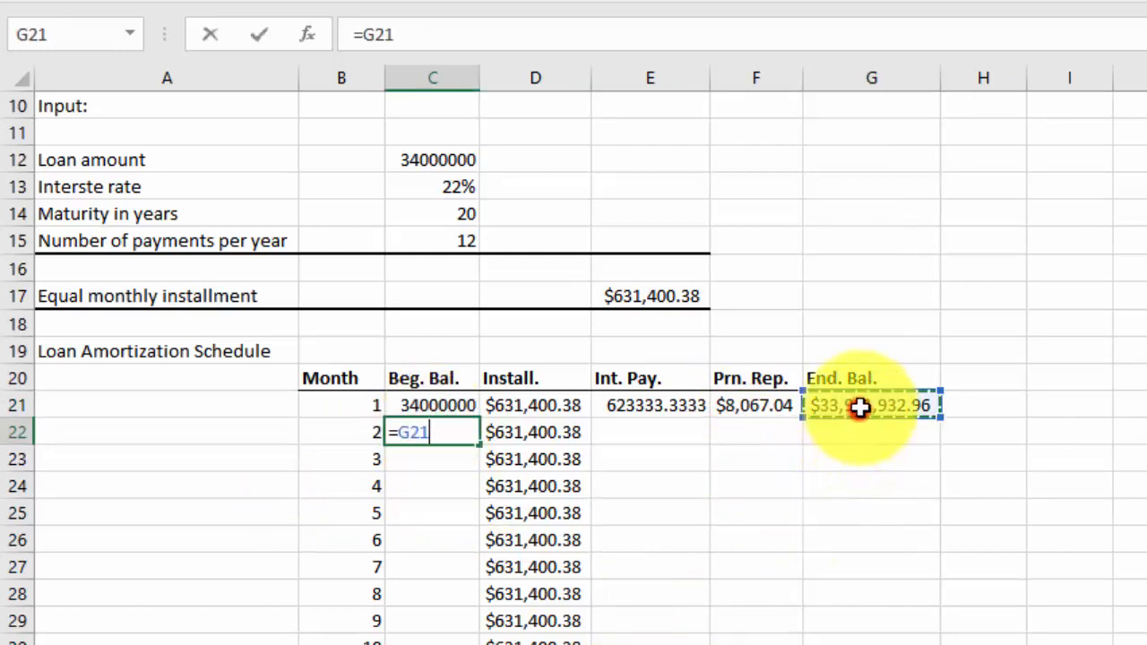
{"action": "key", "text": "Return"}
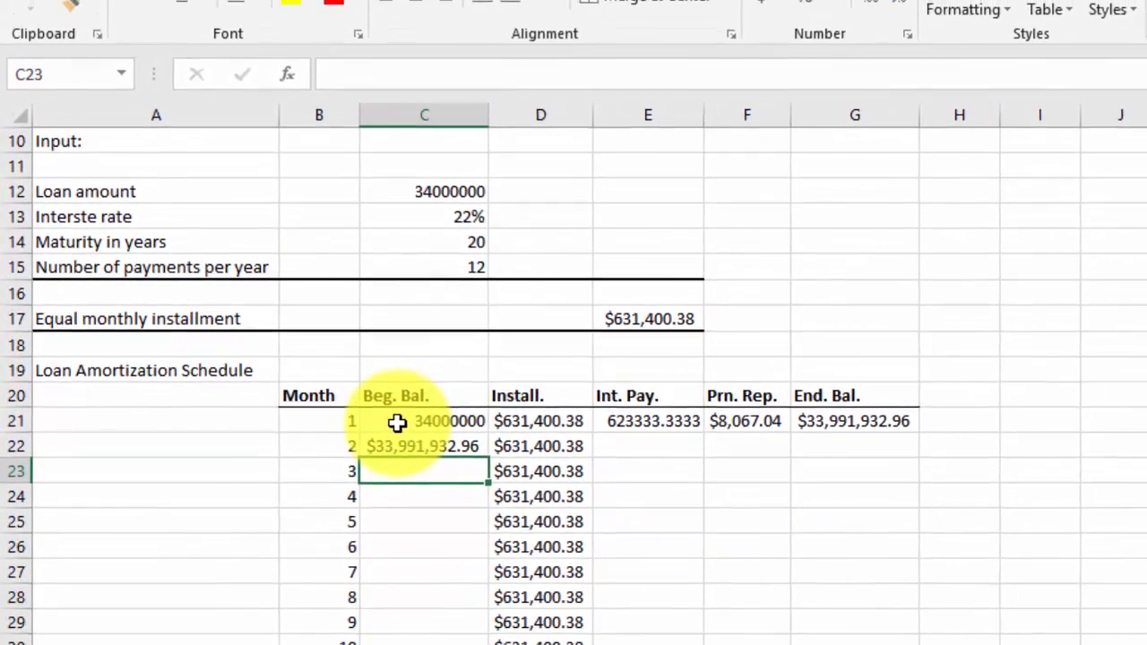
Format the schedule amounts in C21:G260 as Accounting in dollars with one decimal place
{"action": "left_click_drag", "start_coordinate": [373, 417], "coordinate": [728, 255]}
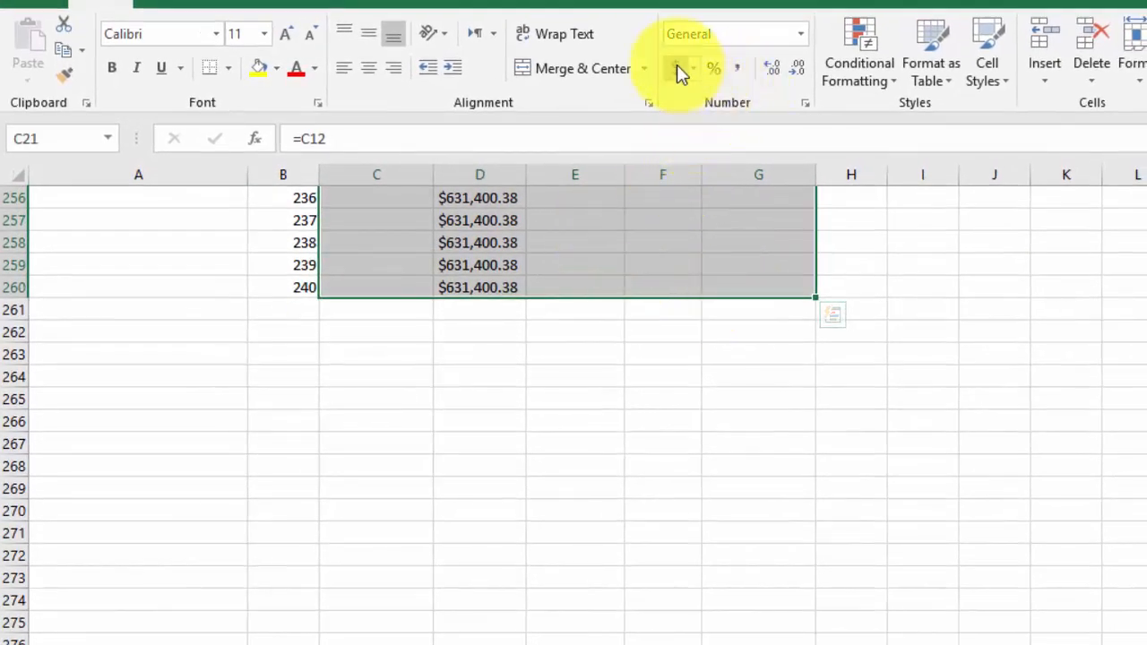
{"action": "left_click", "coordinate": [679, 70]}
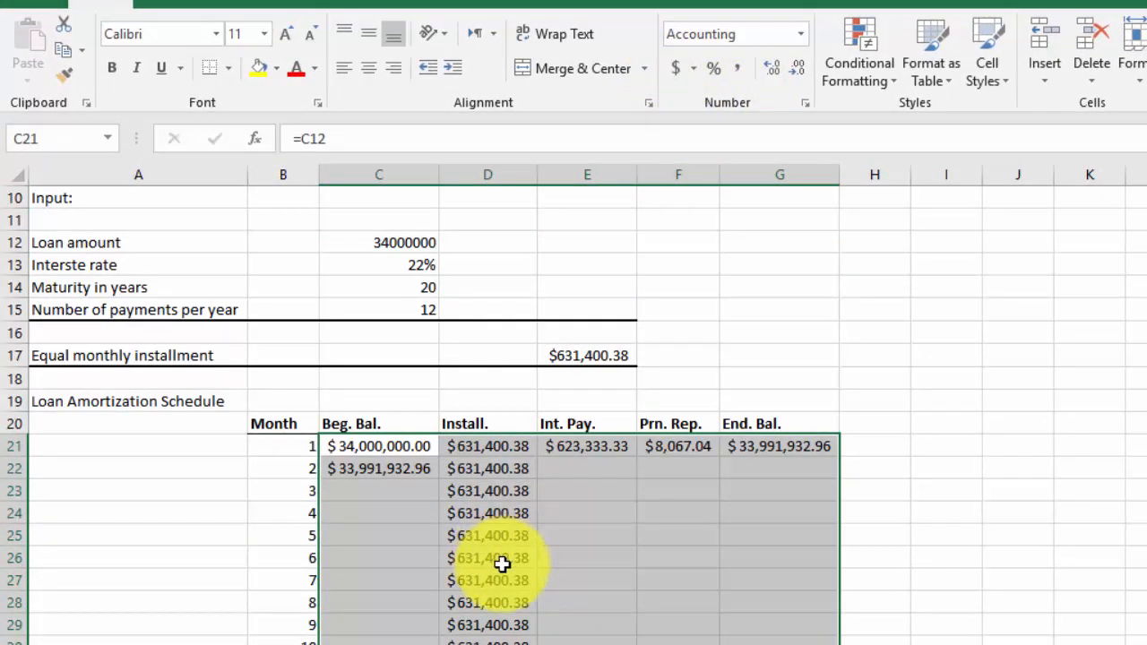
{"action": "left_click", "coordinate": [799, 69]}
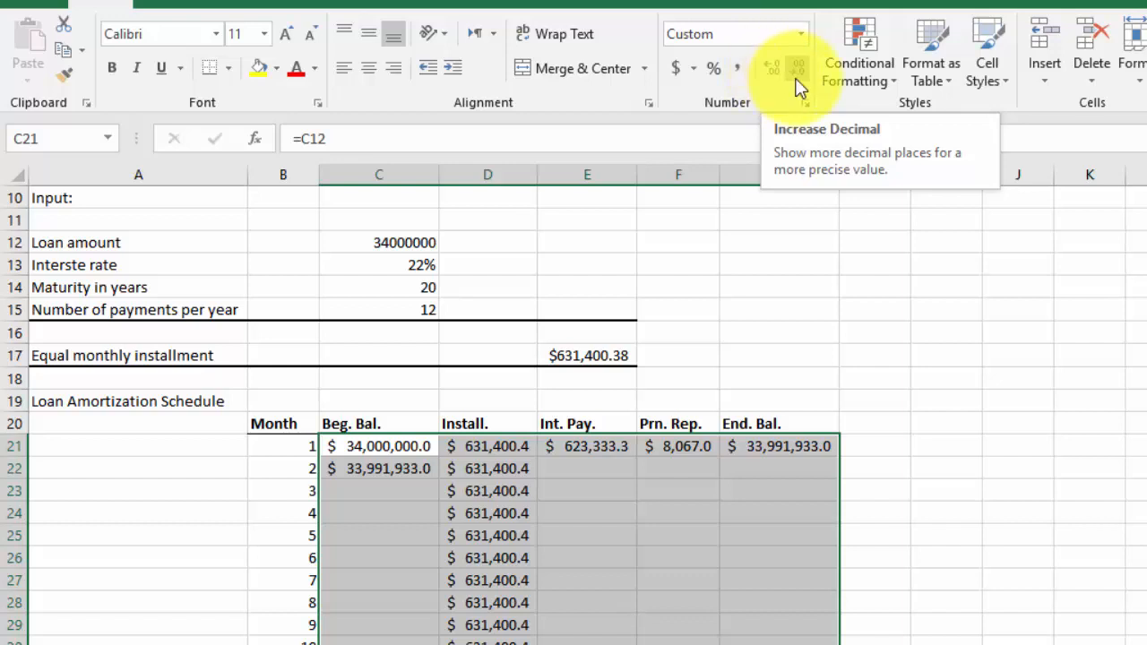
{"action": "left_click", "coordinate": [618, 518]}
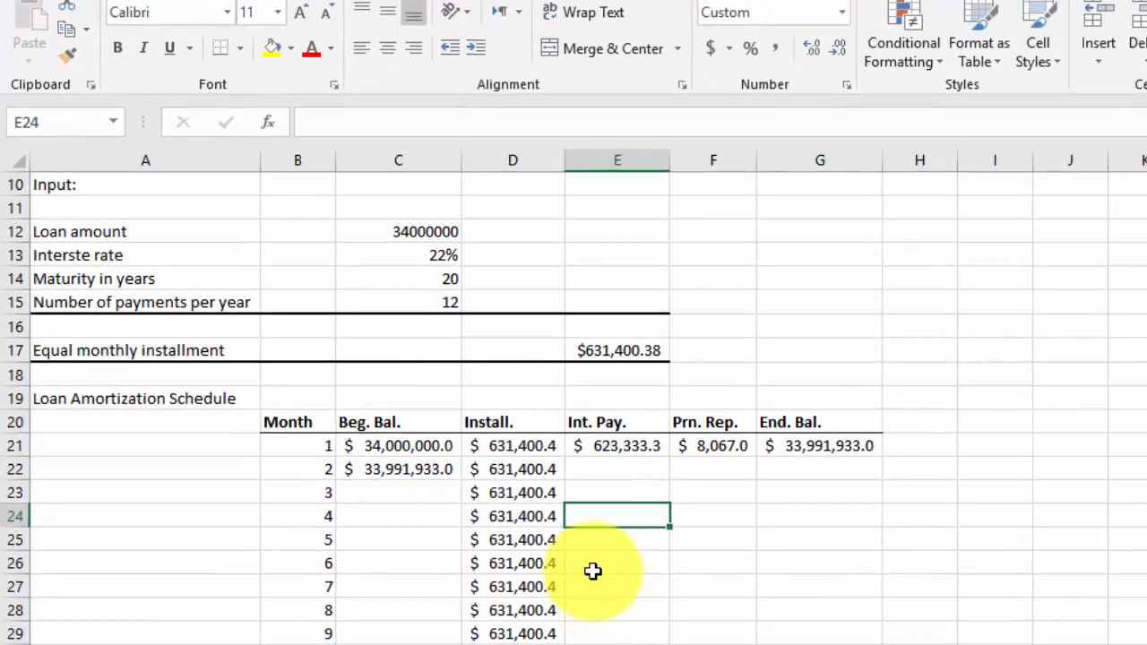
Copy the month 1 interest payment, principal repayment and ending balance formulas in E21, F21 and G21 down to month 2 in row 22
{"action": "left_click", "coordinate": [516, 470]}
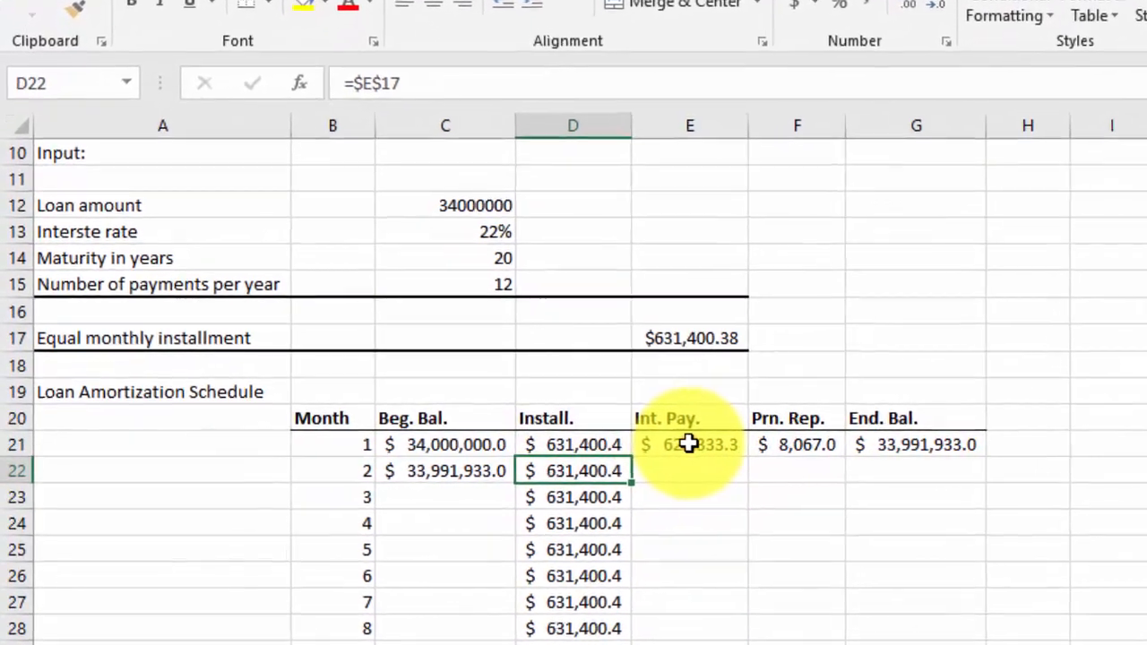
{"action": "left_click", "coordinate": [653, 446]}
{"action": "left_click_drag", "start_coordinate": [788, 457], "coordinate": [800, 489]}
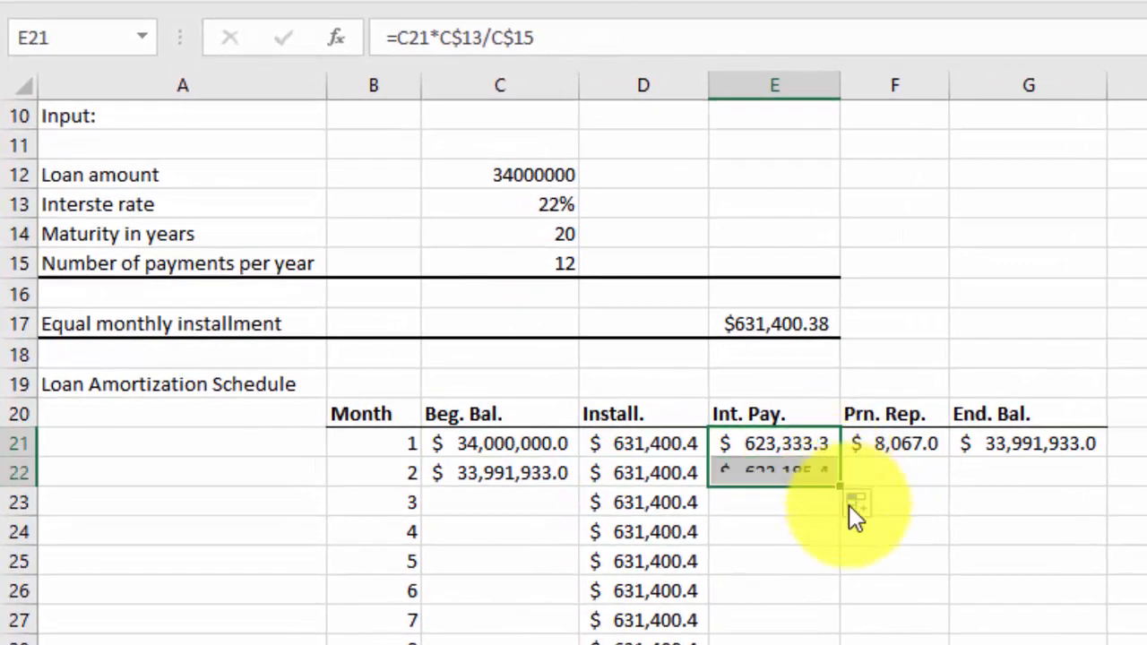
{"action": "left_click", "coordinate": [925, 441]}
{"action": "left_click_drag", "start_coordinate": [952, 461], "coordinate": [966, 484]}
{"action": "left_click", "coordinate": [1064, 443]}
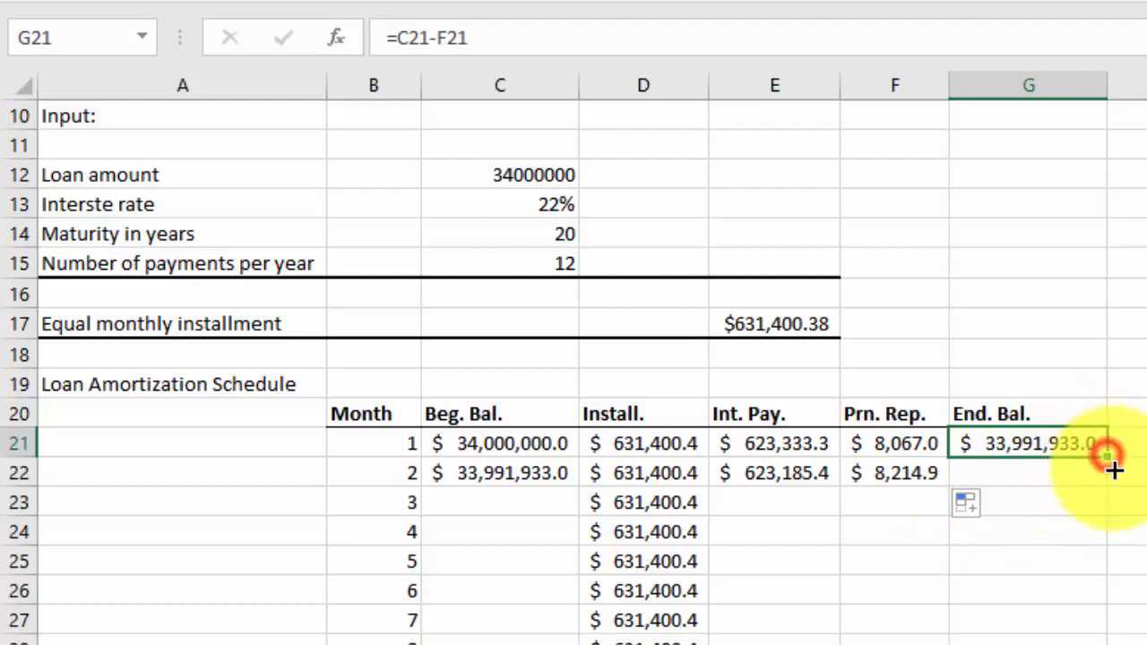
{"action": "left_click_drag", "start_coordinate": [1114, 470], "coordinate": [1125, 484]}
{"action": "left_click", "coordinate": [814, 558]}
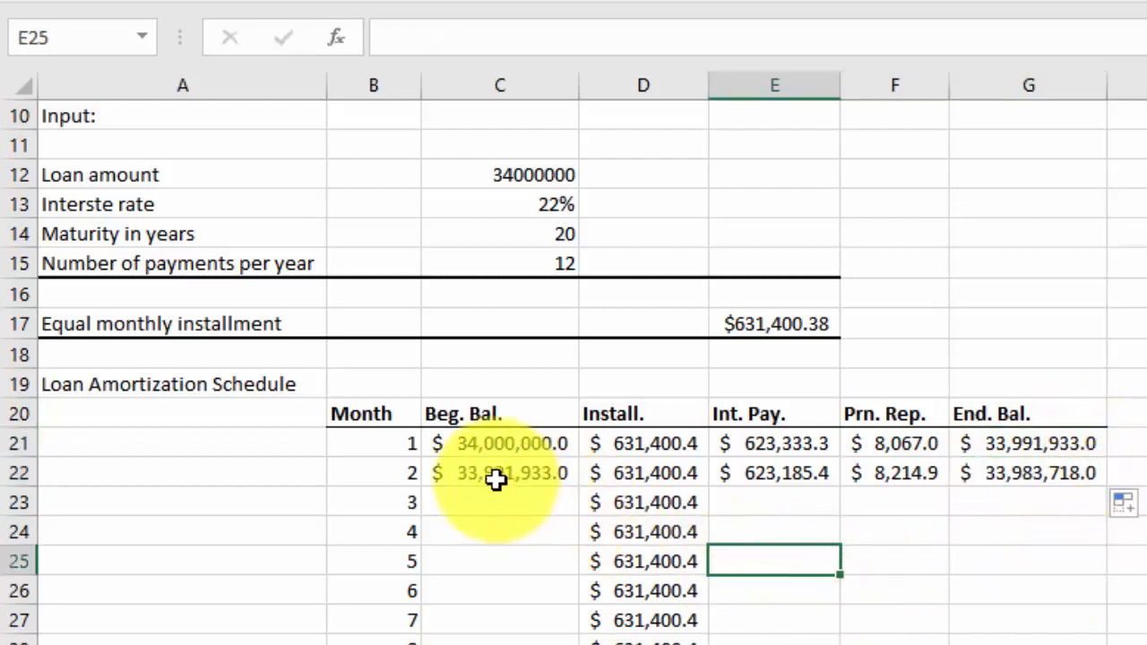
Fill the month 2 formulas in C22:G22 down to month 240 in row 260 and autofit the width of the Prn. Rep. column
{"action": "left_click_drag", "start_coordinate": [496, 480], "coordinate": [1048, 506]}
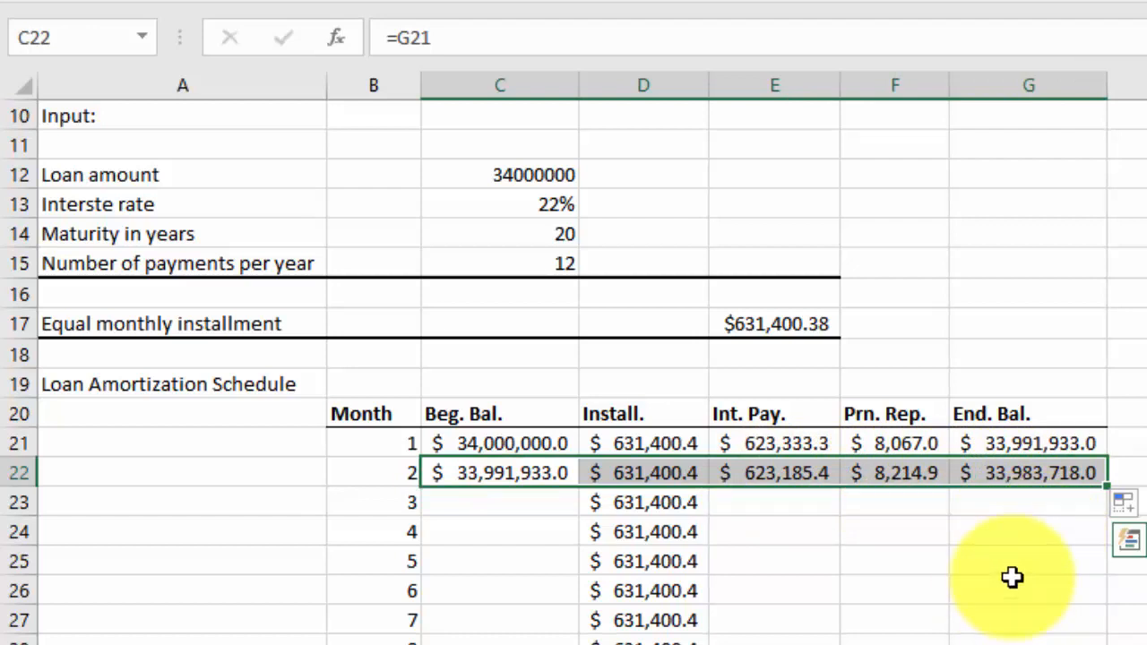
{"action": "left_click_drag", "start_coordinate": [1107, 489], "coordinate": [996, 188]}
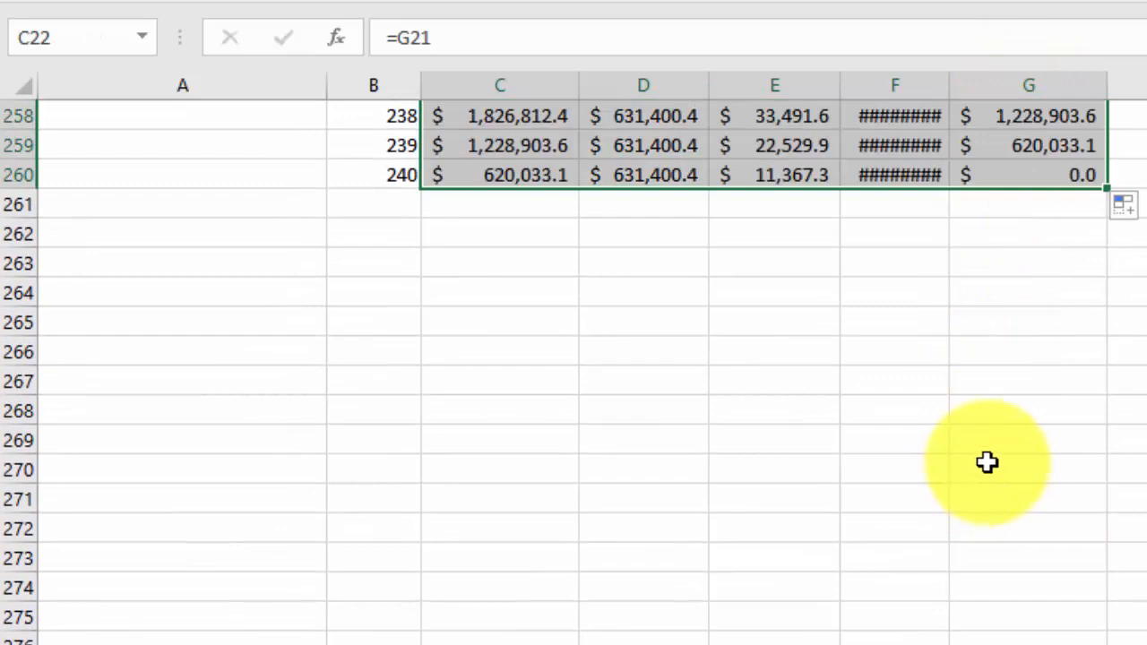
{"action": "scroll", "coordinate": [987, 462], "scroll_direction": "up", "scroll_amount": 5}
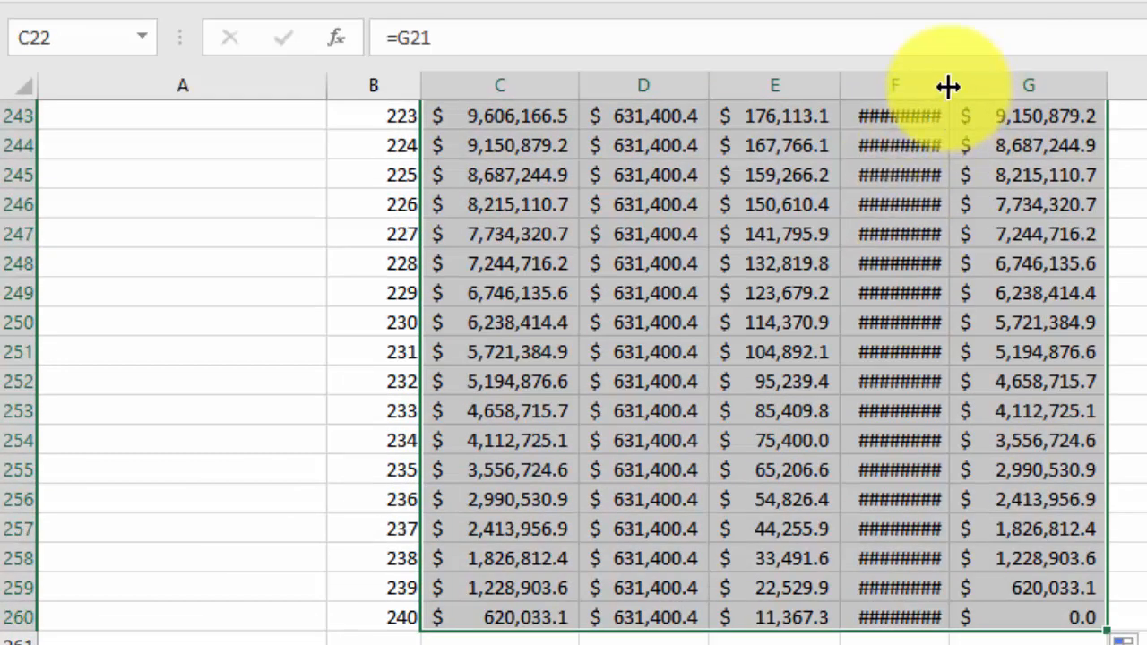
{"action": "scroll", "coordinate": [940, 415], "scroll_direction": "up", "scroll_amount": 20}
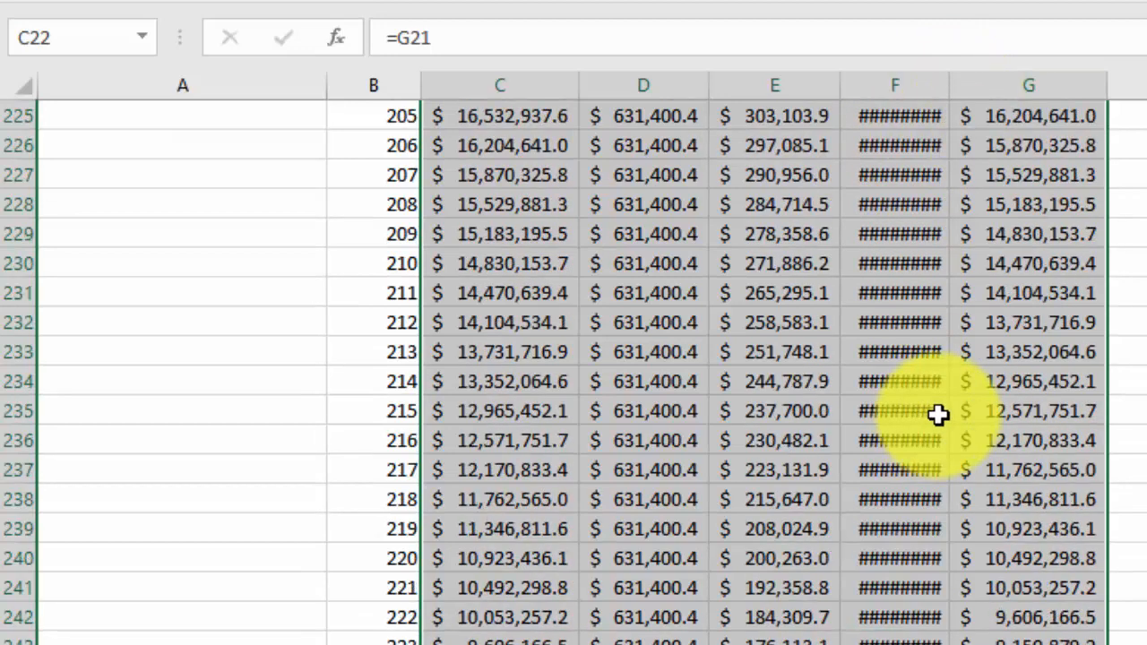
{"action": "double_click", "coordinate": [950, 87]}
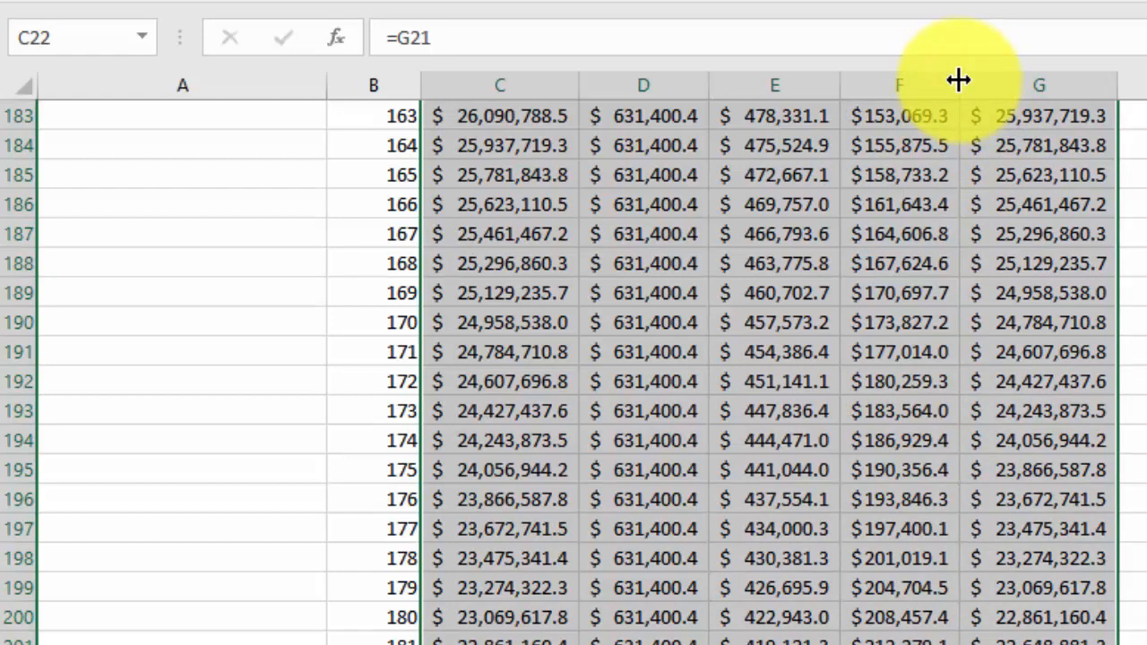
Review the completed amortization schedule, checking the month 240 ending balance in G260 and the rows back up to month 1
{"action": "scroll", "coordinate": [1027, 448], "scroll_direction": "down", "scroll_amount": 17}
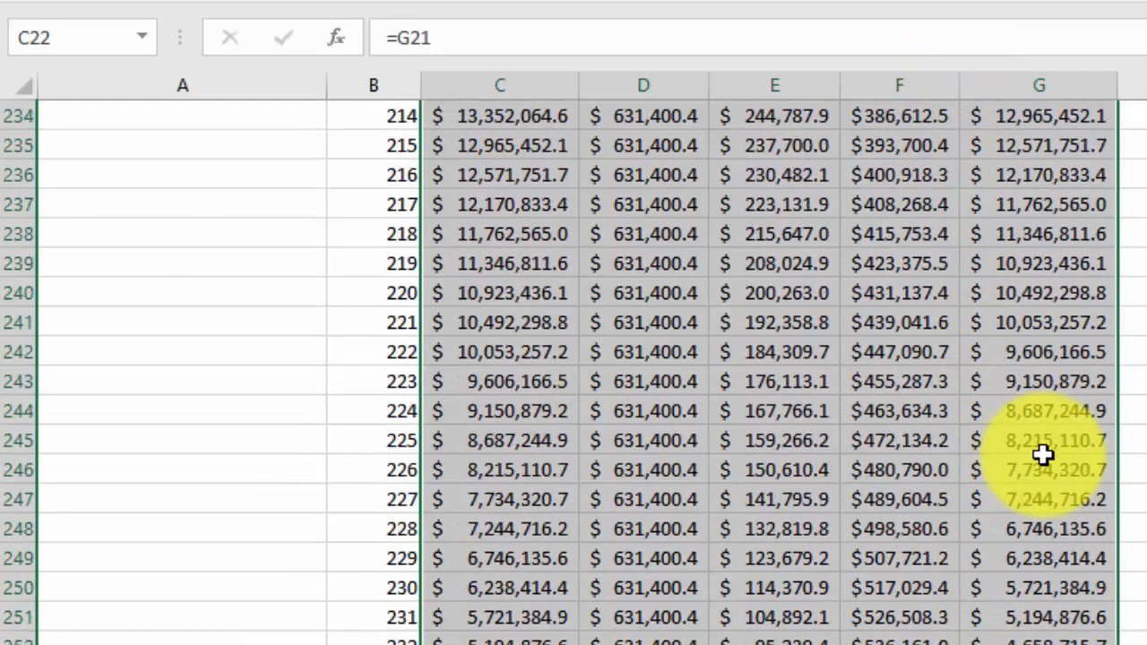
{"action": "scroll", "coordinate": [1042, 454], "scroll_direction": "down", "scroll_amount": 7}
{"action": "scroll", "coordinate": [1042, 556], "scroll_direction": "up", "scroll_amount": 4}
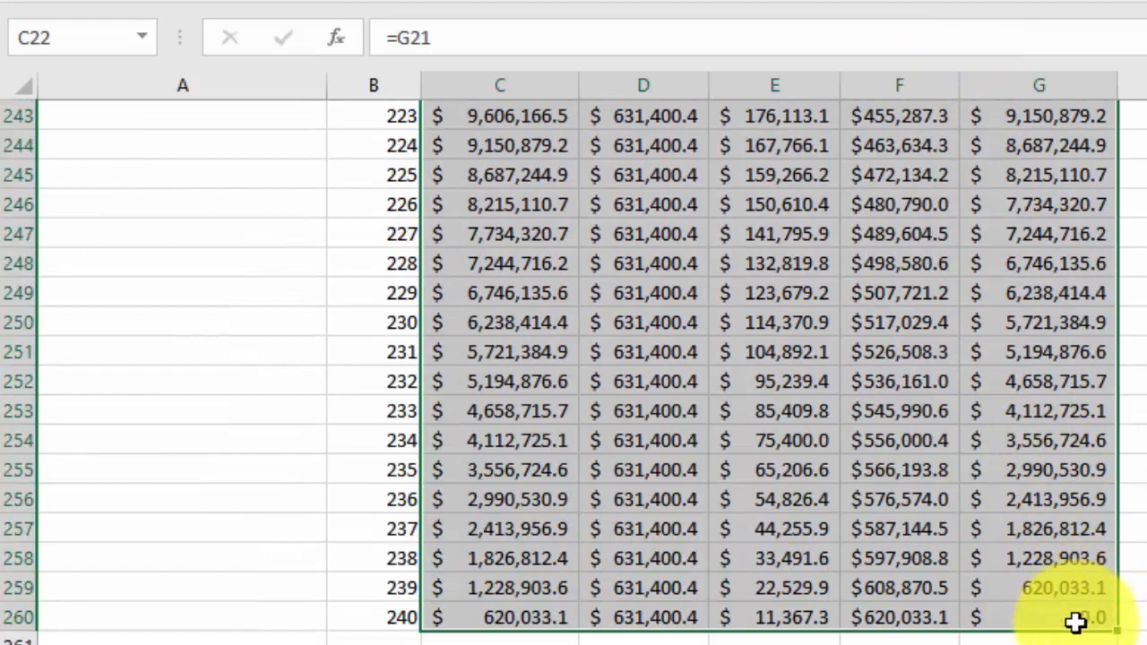
{"action": "left_click", "coordinate": [1076, 620]}
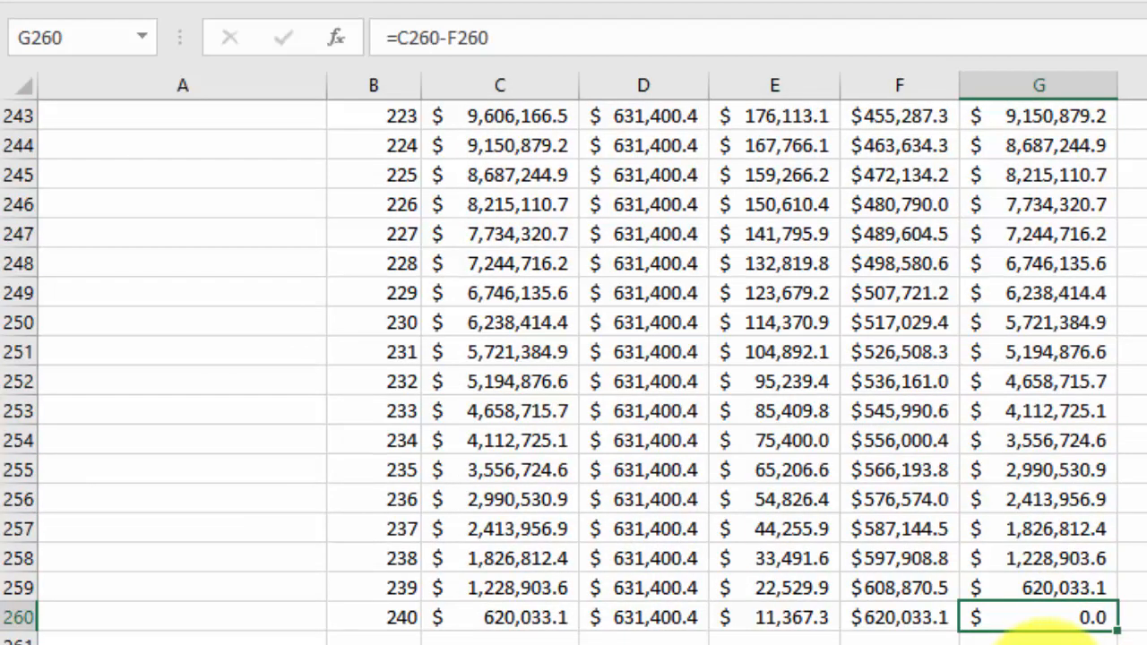
{"action": "scroll", "coordinate": [1075, 632], "scroll_direction": "up", "scroll_amount": 20}
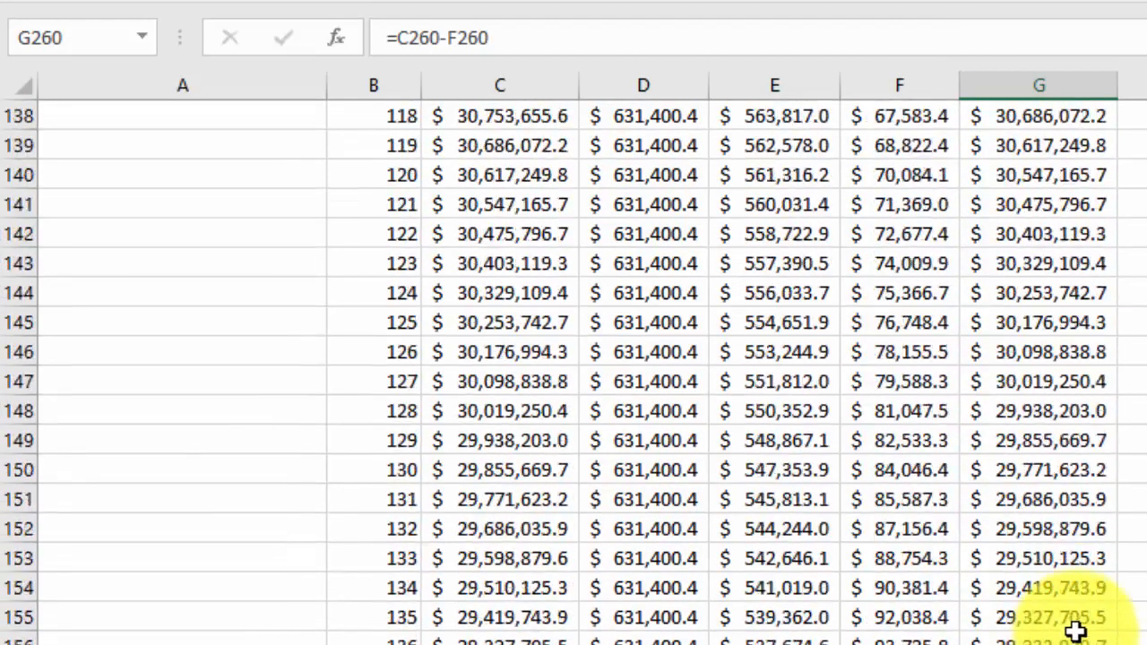
{"action": "scroll", "coordinate": [1075, 632], "scroll_direction": "up", "scroll_amount": 20}
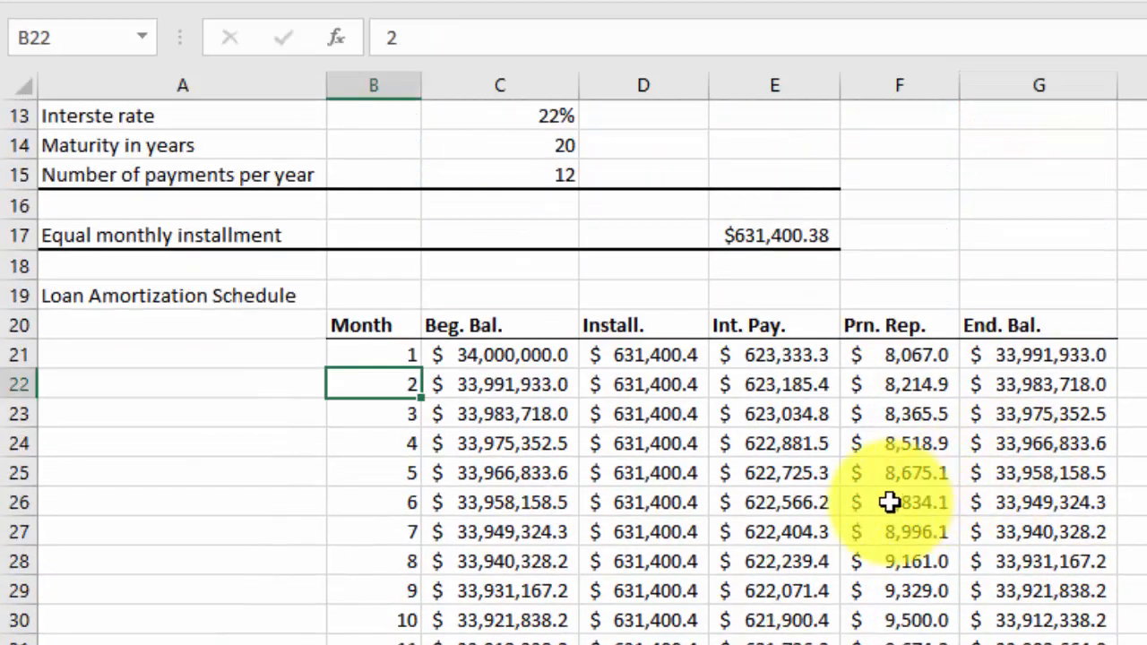
{"action": "scroll", "coordinate": [896, 484], "scroll_direction": "down", "scroll_amount": 4}
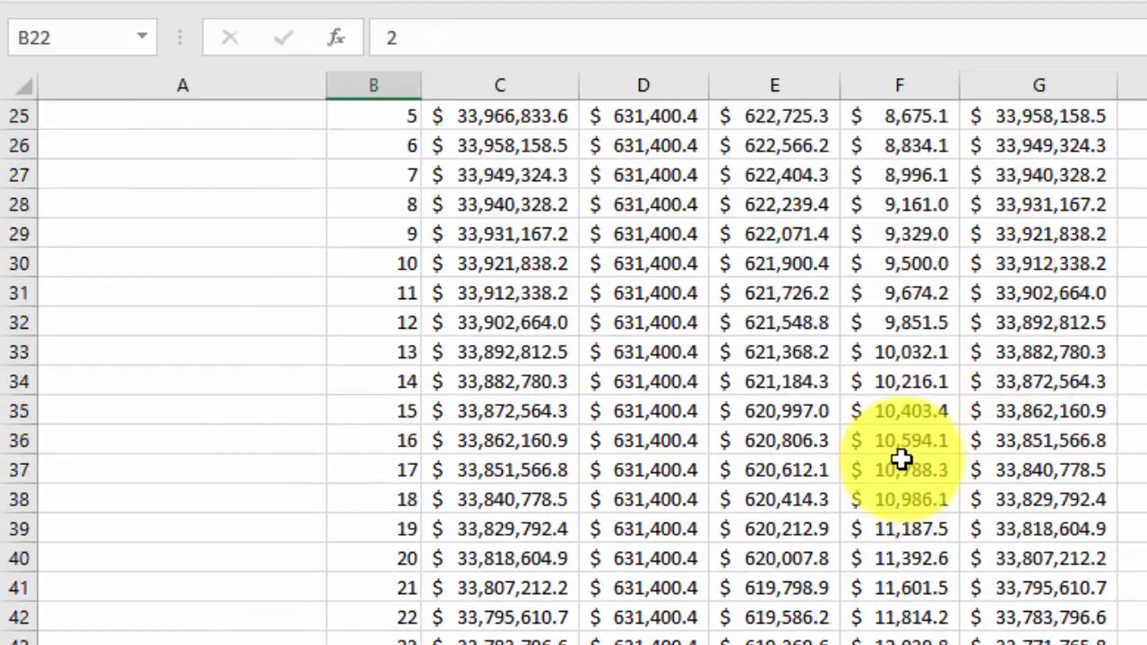
{"action": "scroll", "coordinate": [901, 459], "scroll_direction": "down", "scroll_amount": 6}
{"action": "scroll", "coordinate": [901, 459], "scroll_direction": "up", "scroll_amount": 8}
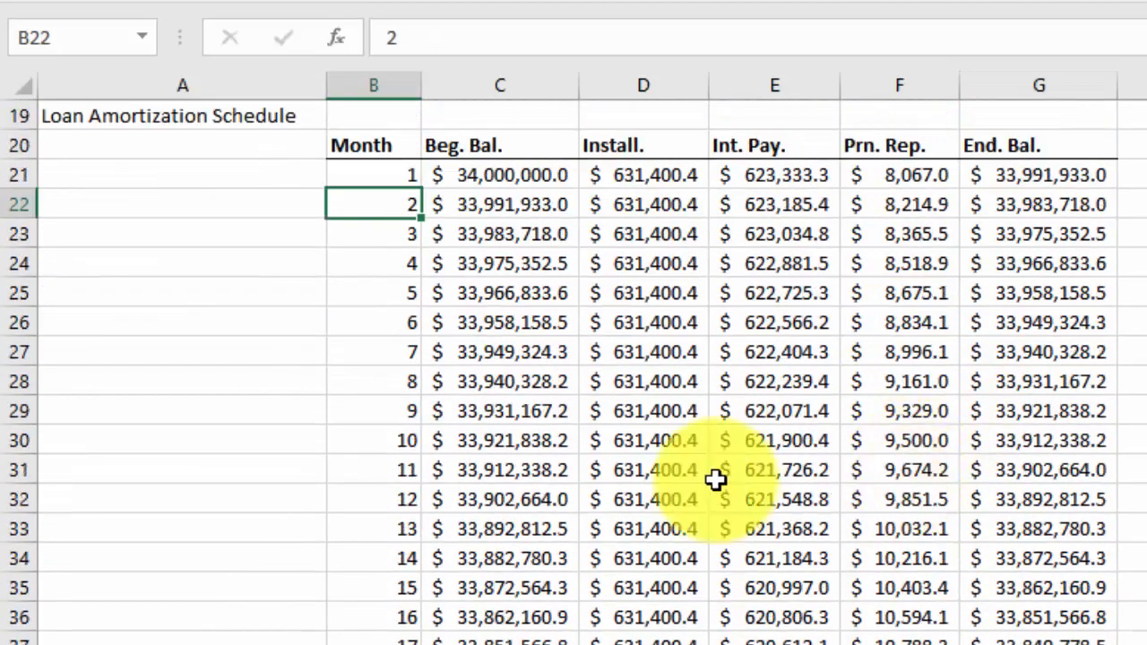
Examine the month 10 row's beginning balance and interest payment, and look through the rest of the schedule and the loan inputs
{"action": "left_click", "coordinate": [18, 440]}
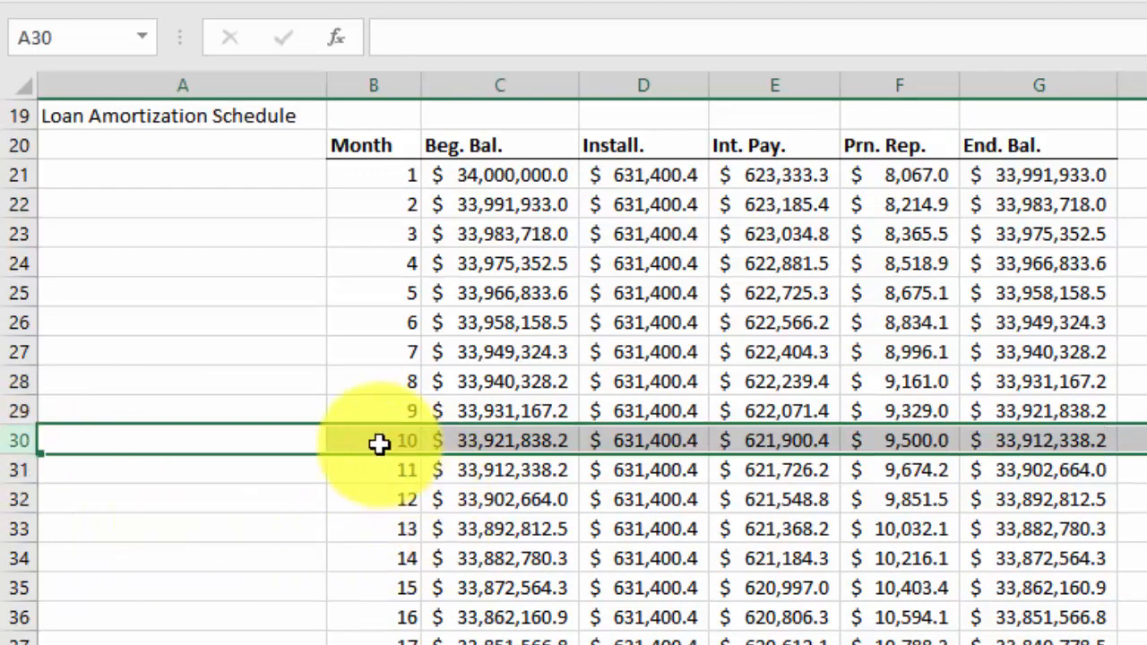
{"action": "left_click", "coordinate": [514, 441]}
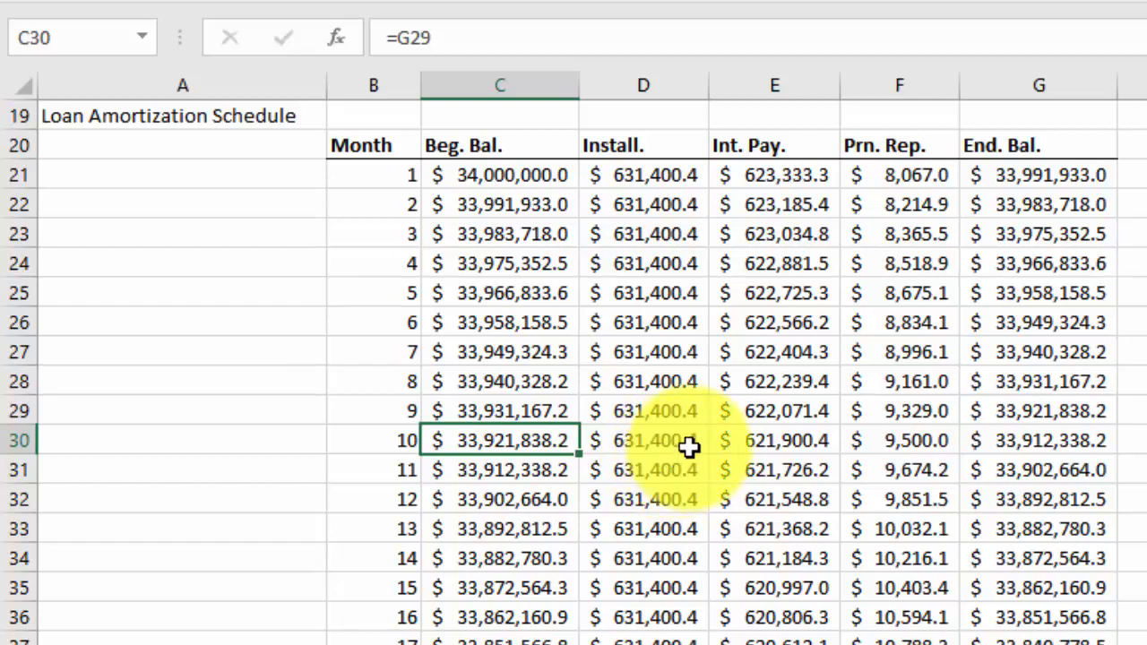
{"action": "left_click", "coordinate": [800, 445]}
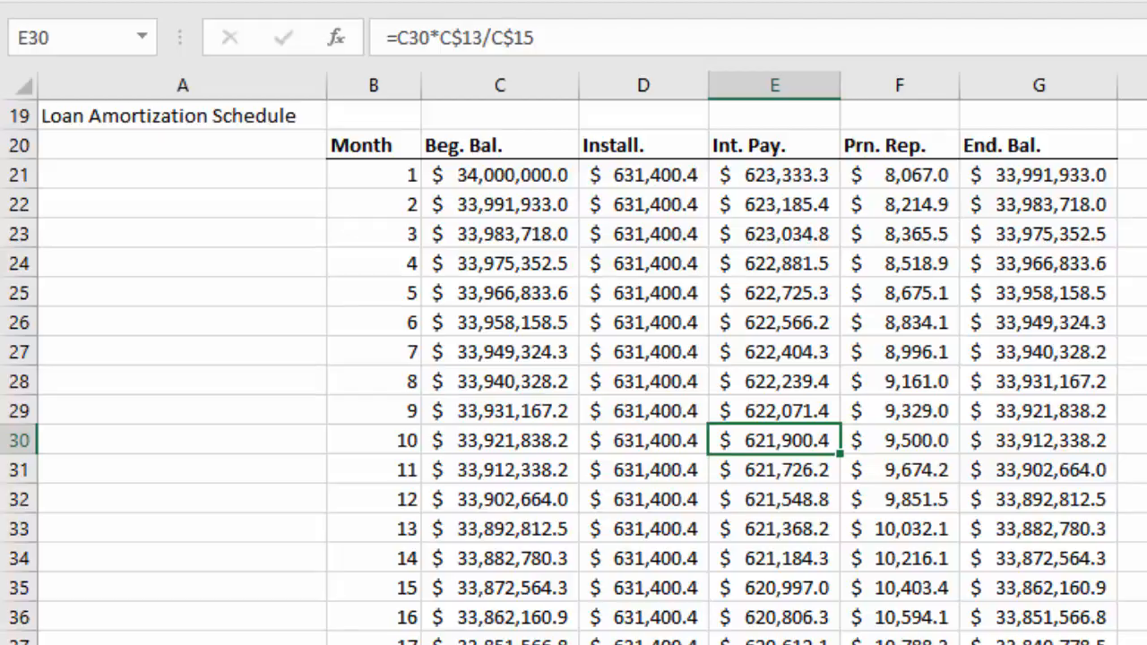
{"action": "scroll", "coordinate": [839, 475], "scroll_direction": "down", "scroll_amount": 20}
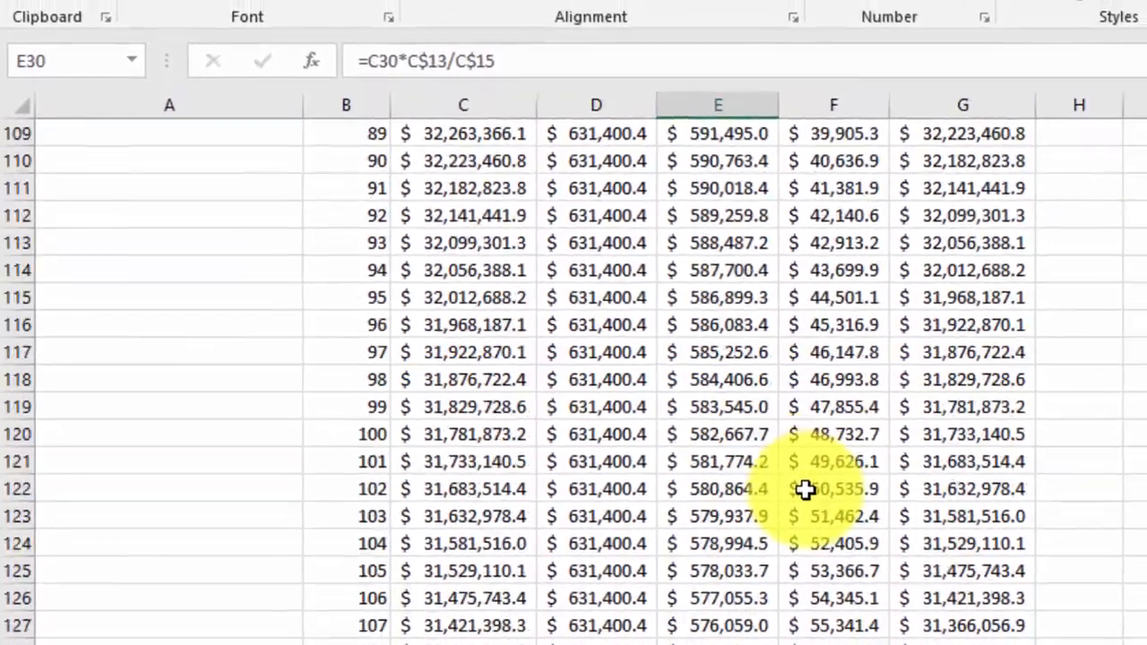
{"action": "scroll", "coordinate": [804, 489], "scroll_direction": "down", "scroll_amount": 20}
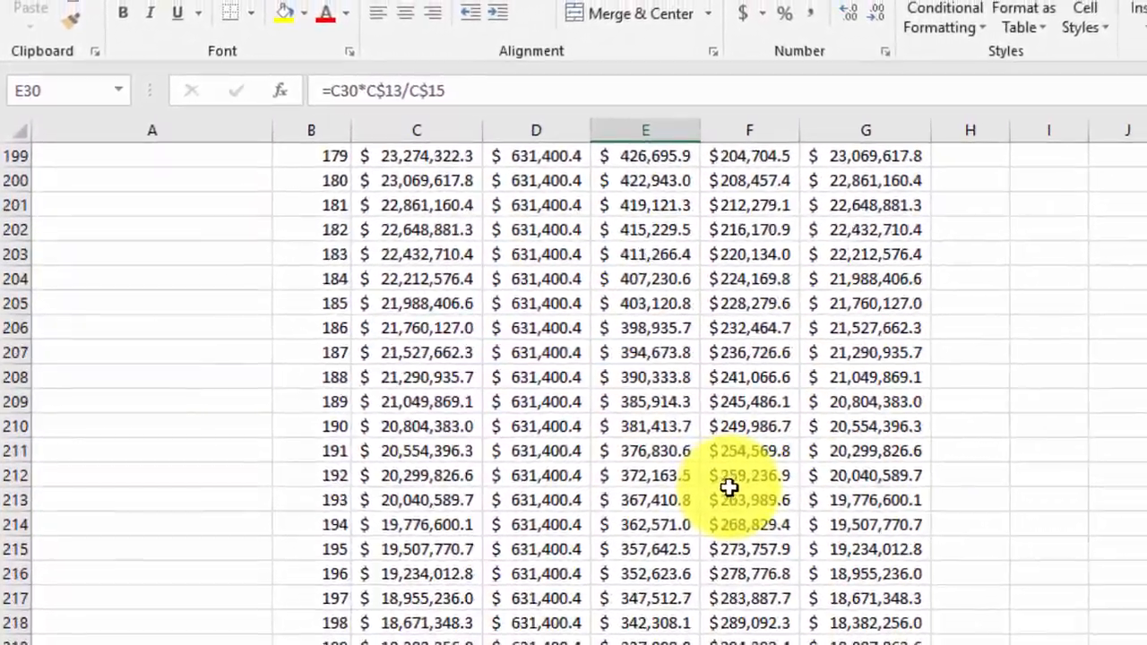
{"action": "scroll", "coordinate": [729, 486], "scroll_direction": "down", "scroll_amount": 20}
{"action": "scroll", "coordinate": [691, 481], "scroll_direction": "up", "scroll_amount": 14}
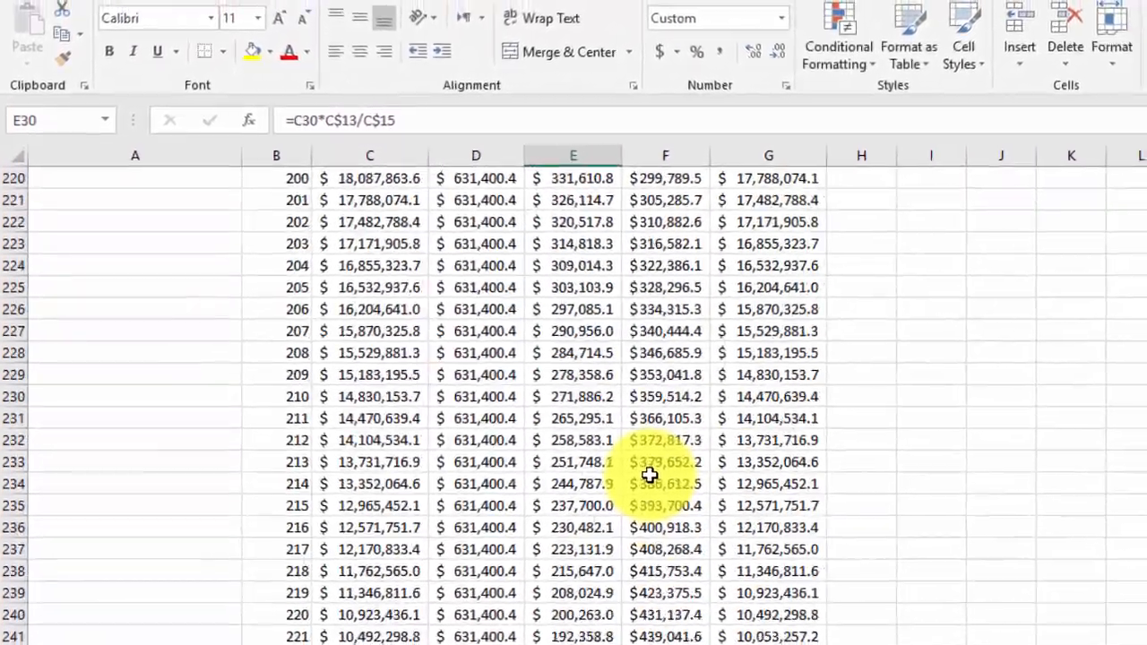
{"action": "scroll", "coordinate": [650, 475], "scroll_direction": "up", "scroll_amount": 20}
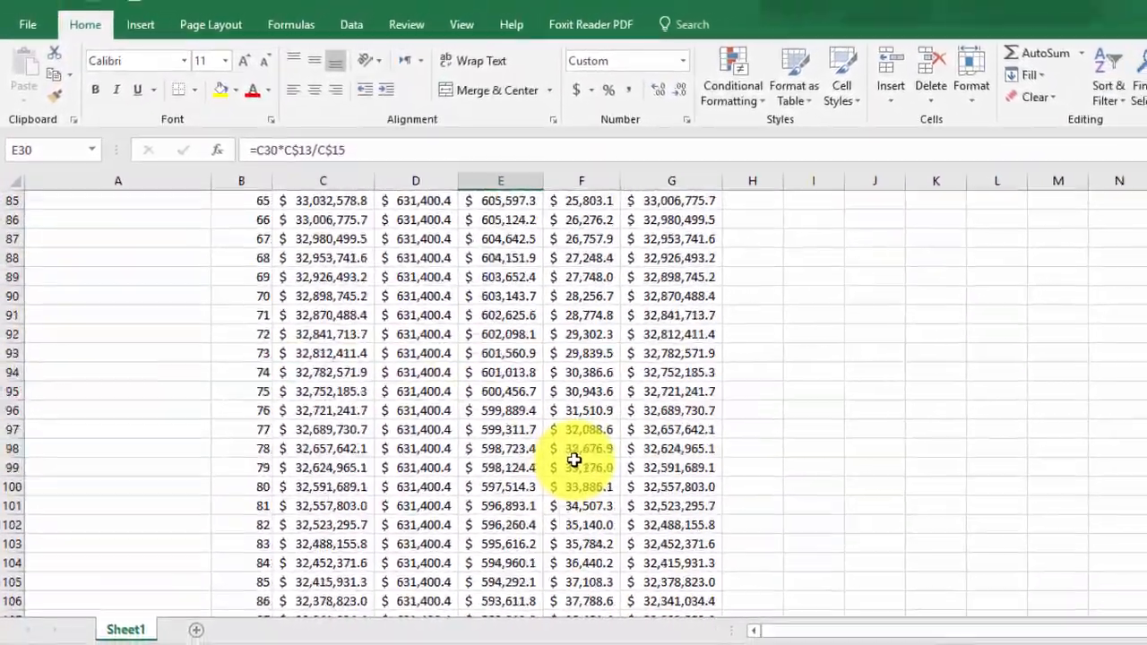
{"action": "scroll", "coordinate": [574, 460], "scroll_direction": "up", "scroll_amount": 20}
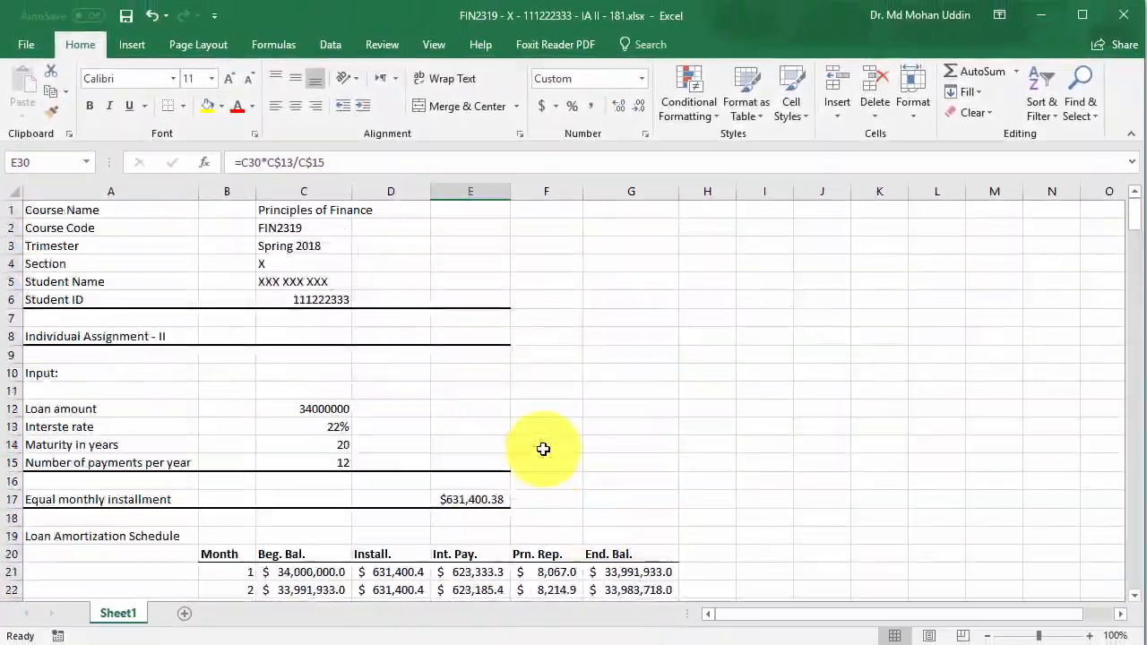
{"action": "scroll", "coordinate": [543, 449], "scroll_direction": "down", "scroll_amount": 3}
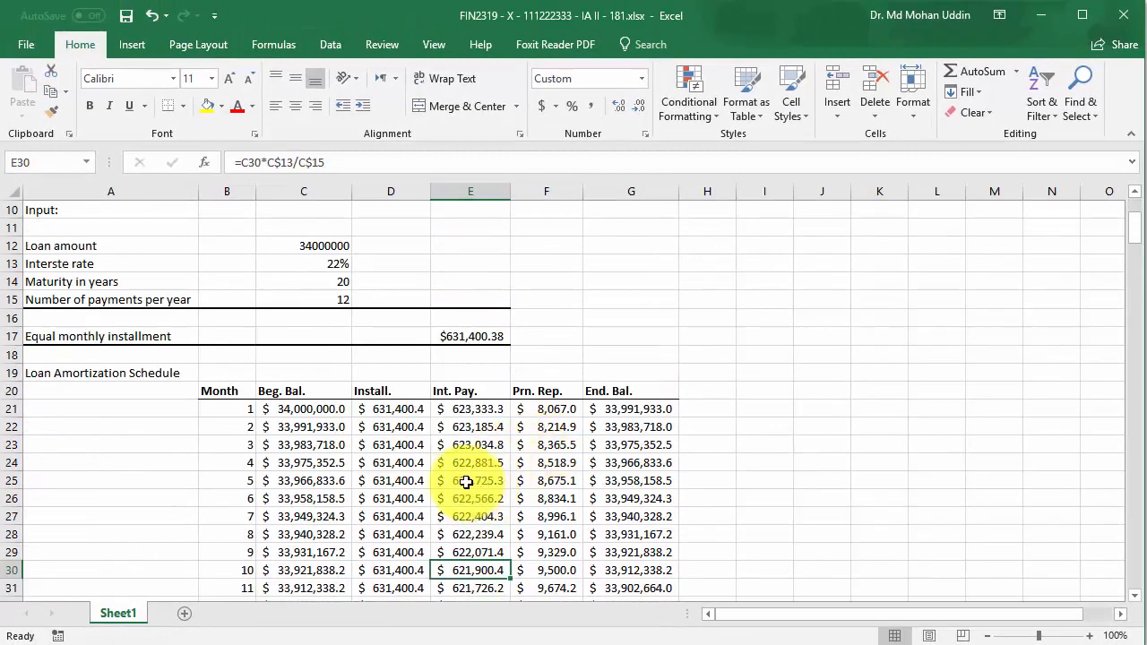